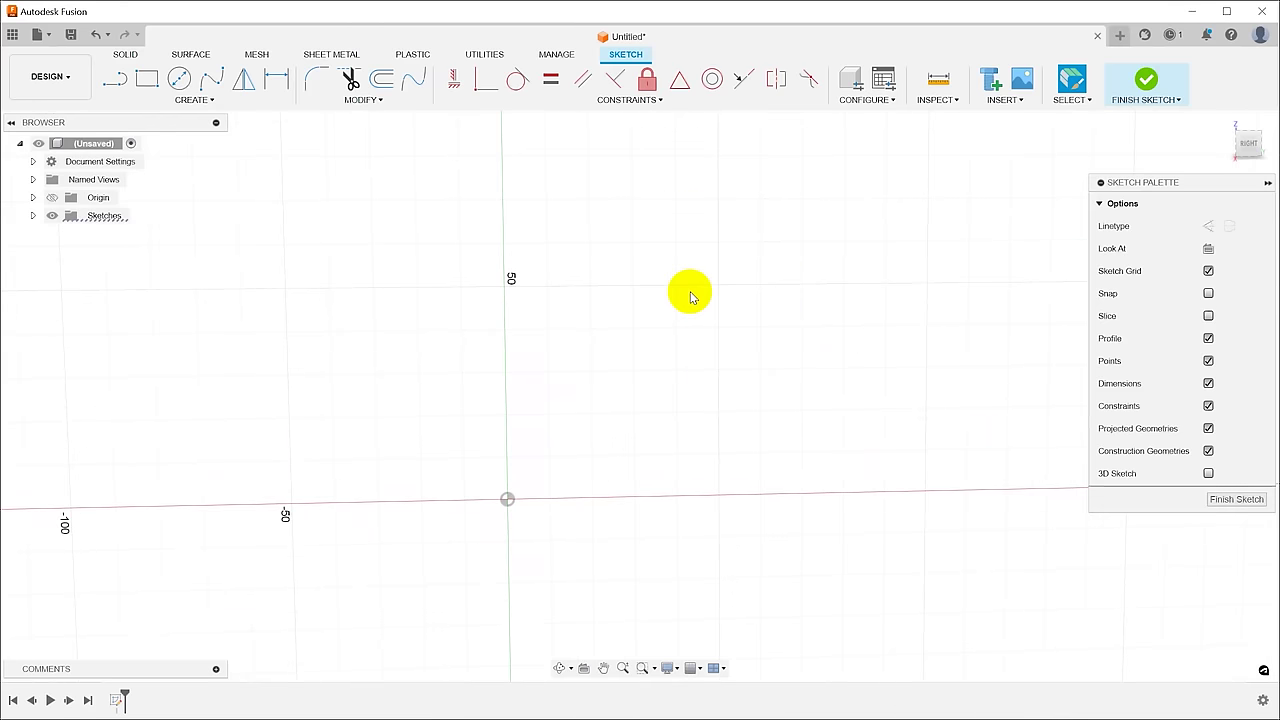
# Step: Draw a vertical line about 35 mm long upward from the origin
pyautogui.press('l')
pyautogui.click(508, 500)
pyautogui.click(505, 345)
pyautogui.press('Escape')
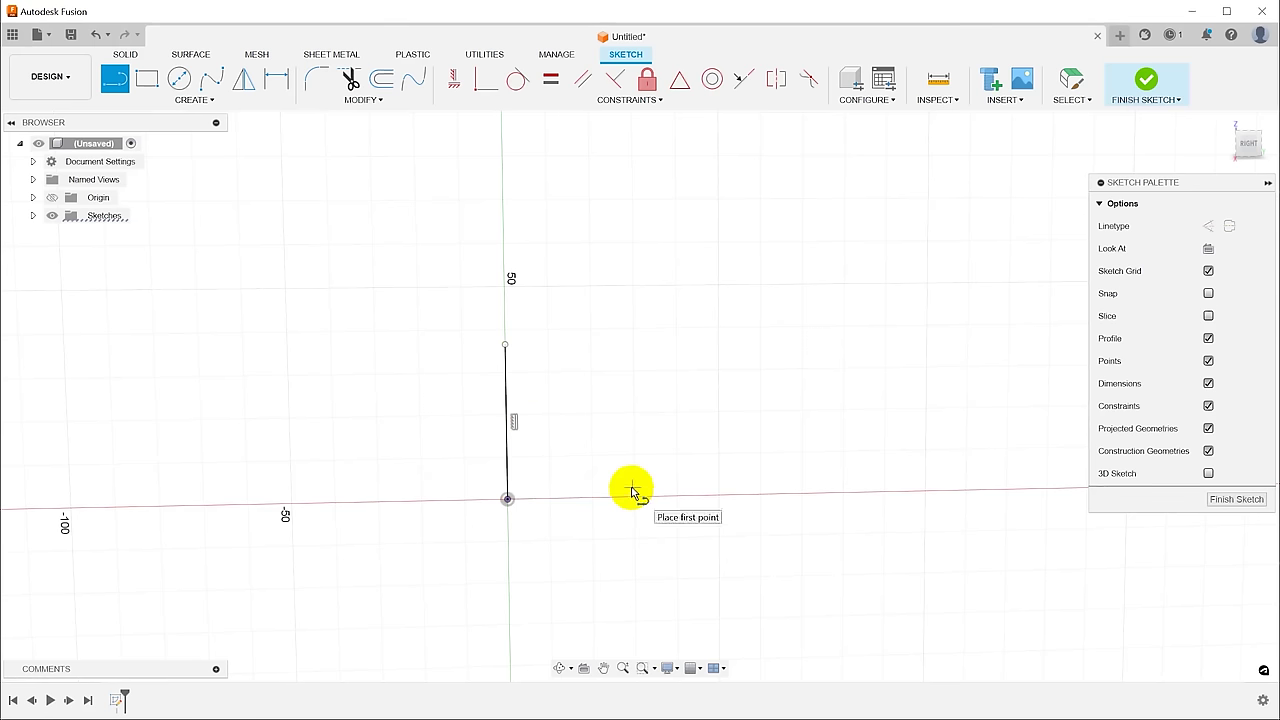
# Step: From the origin, draw the horizontal base line, the tall outer wall, an angled catch at its tip and the inner wall line down
pyautogui.click(507, 500)
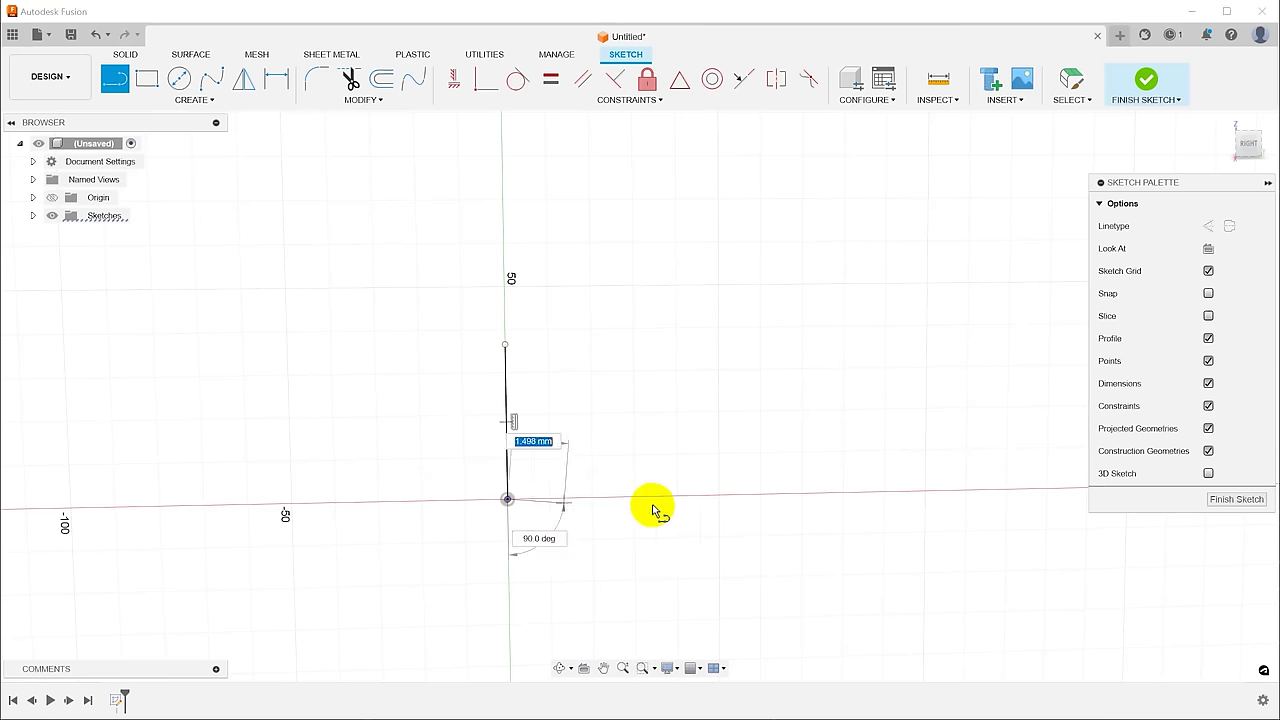
pyautogui.click(773, 496)
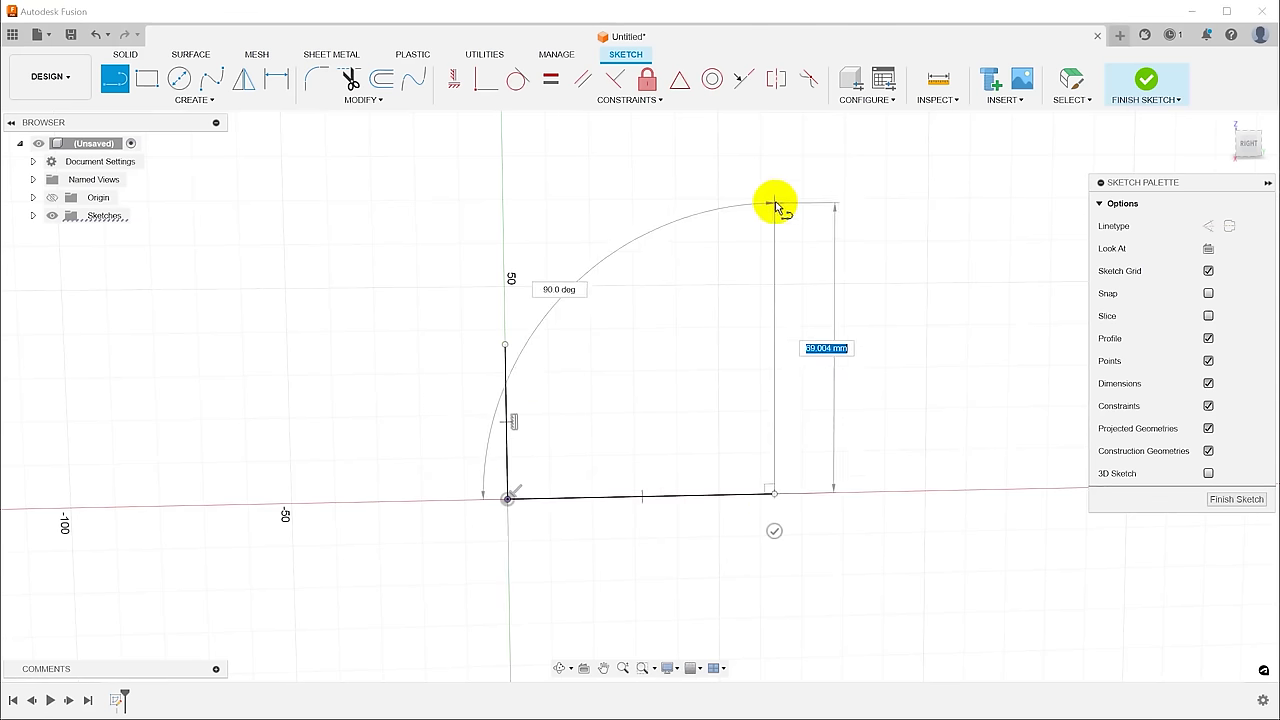
pyautogui.click(774, 157)
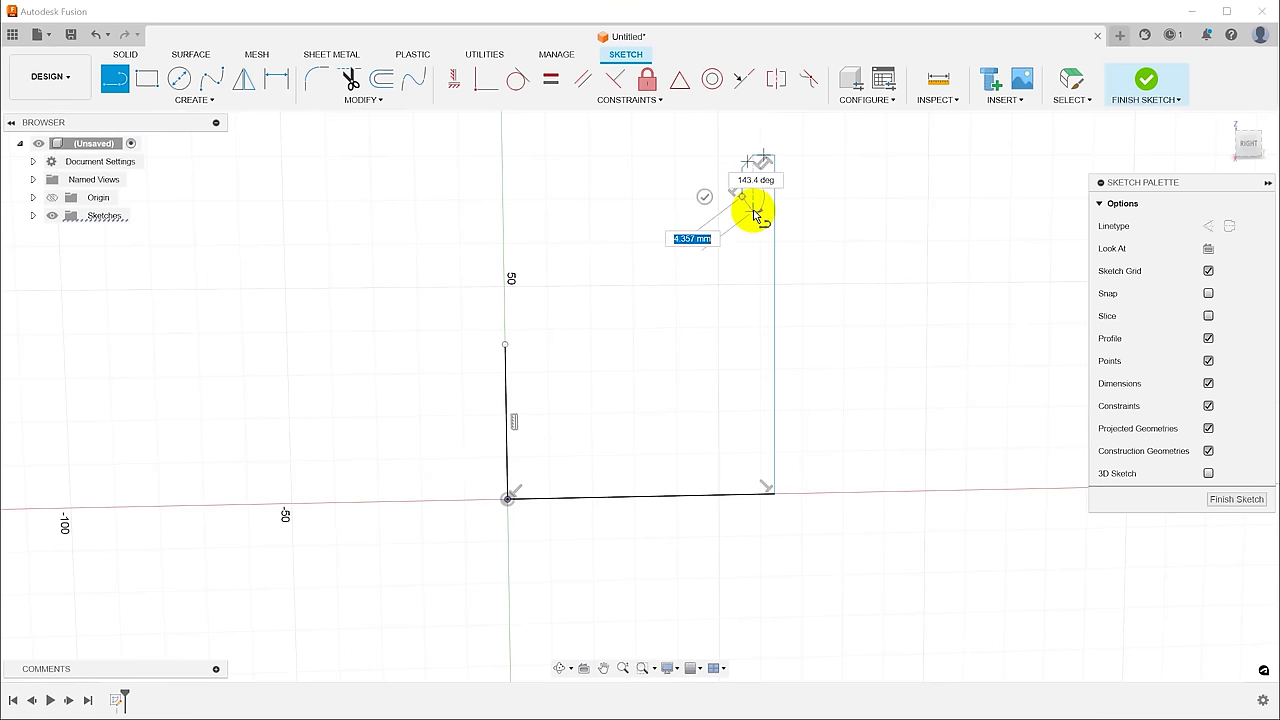
pyautogui.click(755, 210)
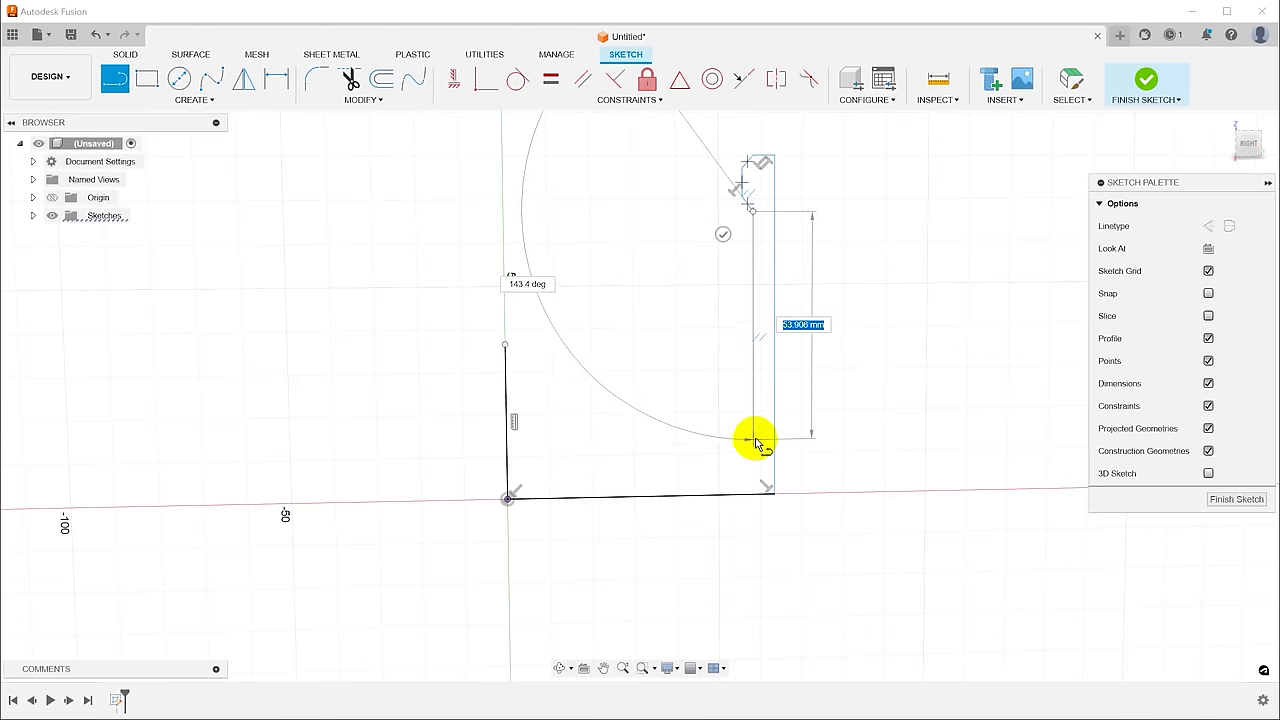
pyautogui.click(754, 465)
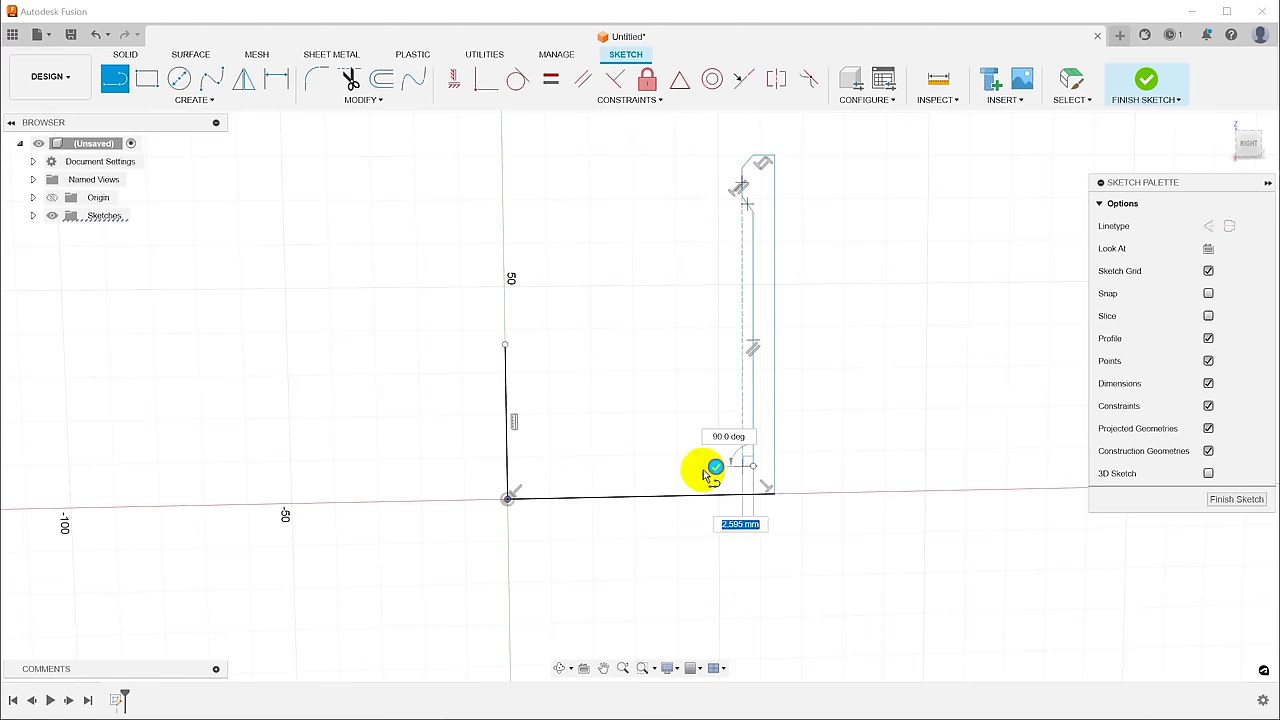
# Step: Close the profile with the channel floor and a stepped block with a slanted corner, and constrain the block's top edge horizontal
pyautogui.click(601, 467)
pyautogui.click(601, 371)
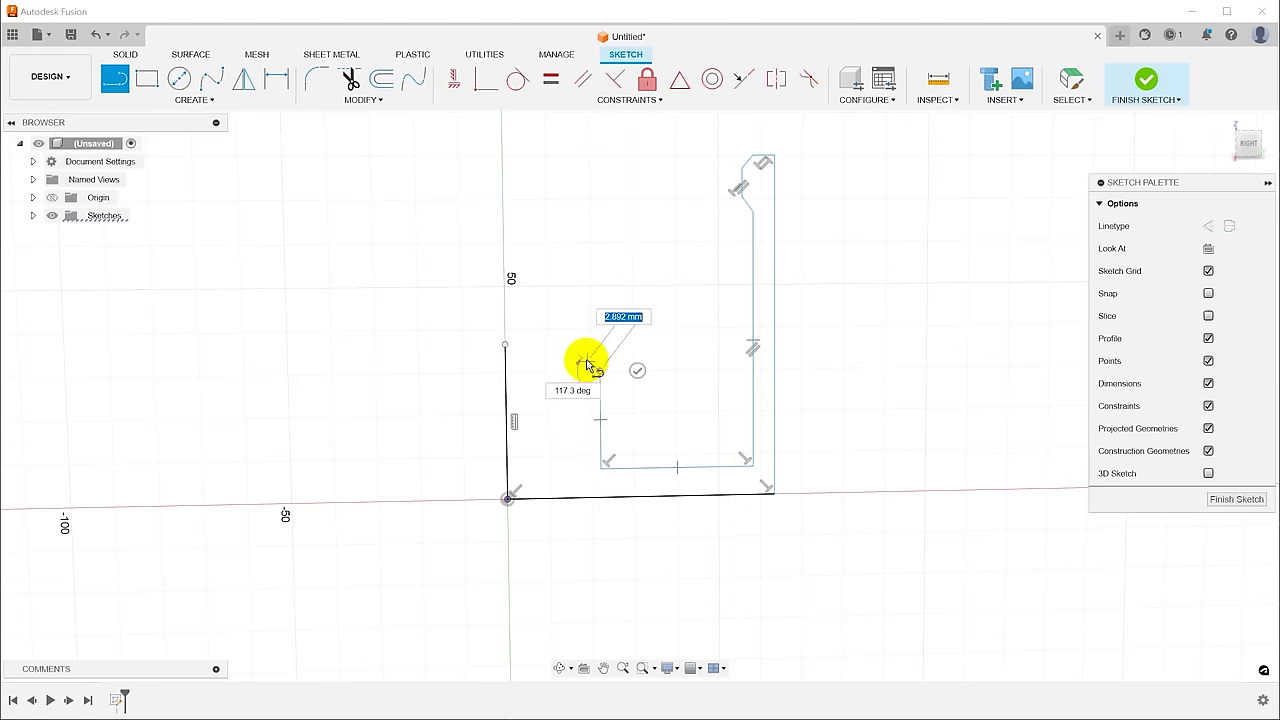
pyautogui.click(582, 354)
pyautogui.click(505, 345)
pyautogui.press('Escape')
pyautogui.click(453, 80)
pyautogui.click(545, 349)
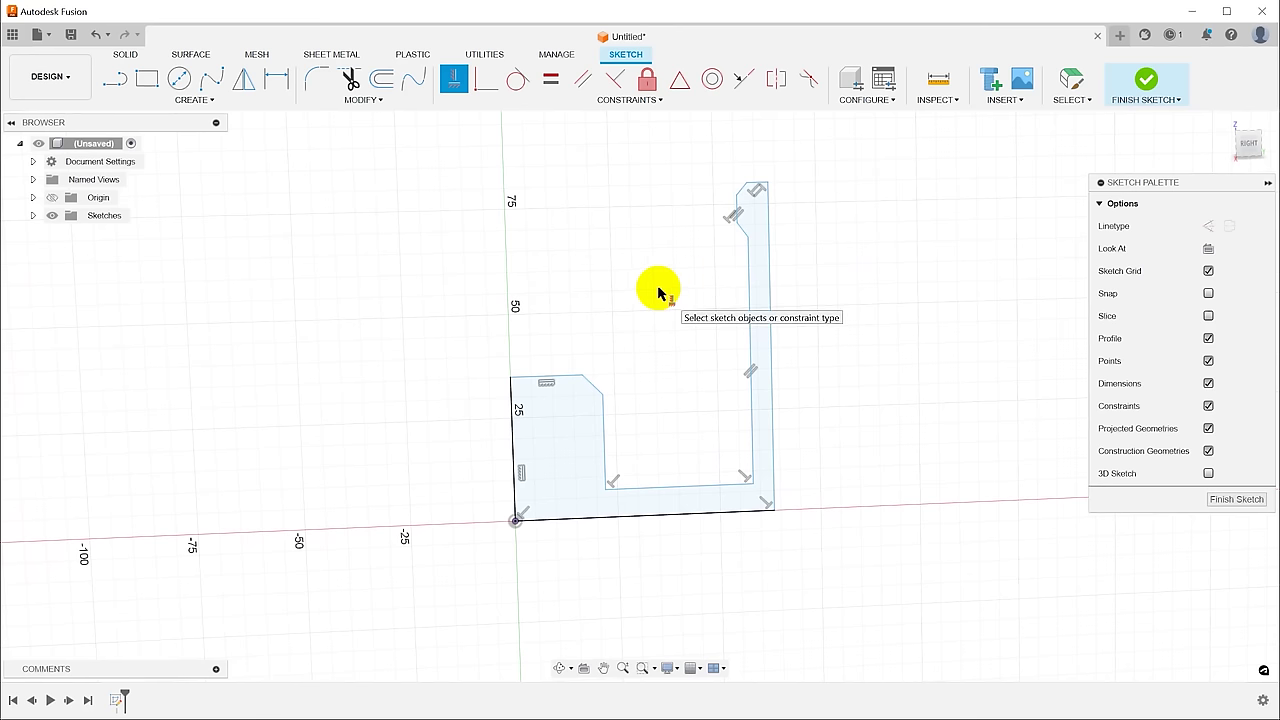
# Step: Dimension the distance from the vertical centre line to the tall wall's inner face as 23/2 mm
pyautogui.press('d')
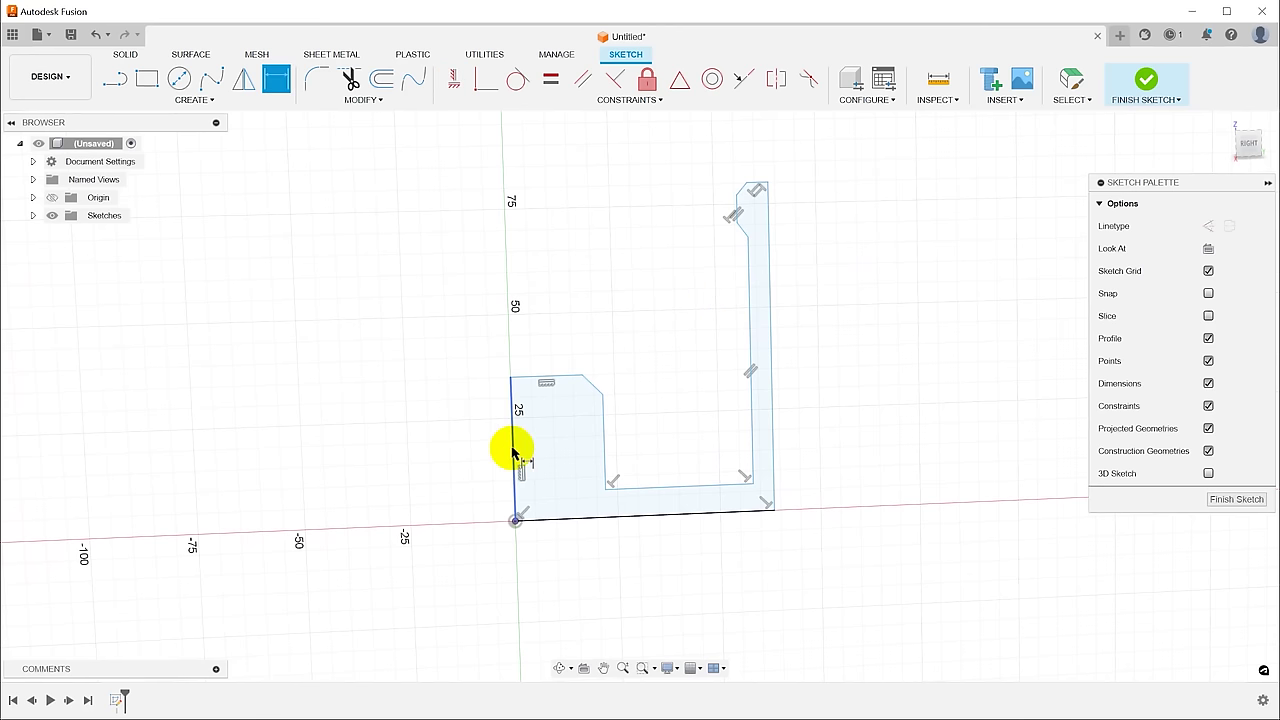
pyautogui.click(514, 425)
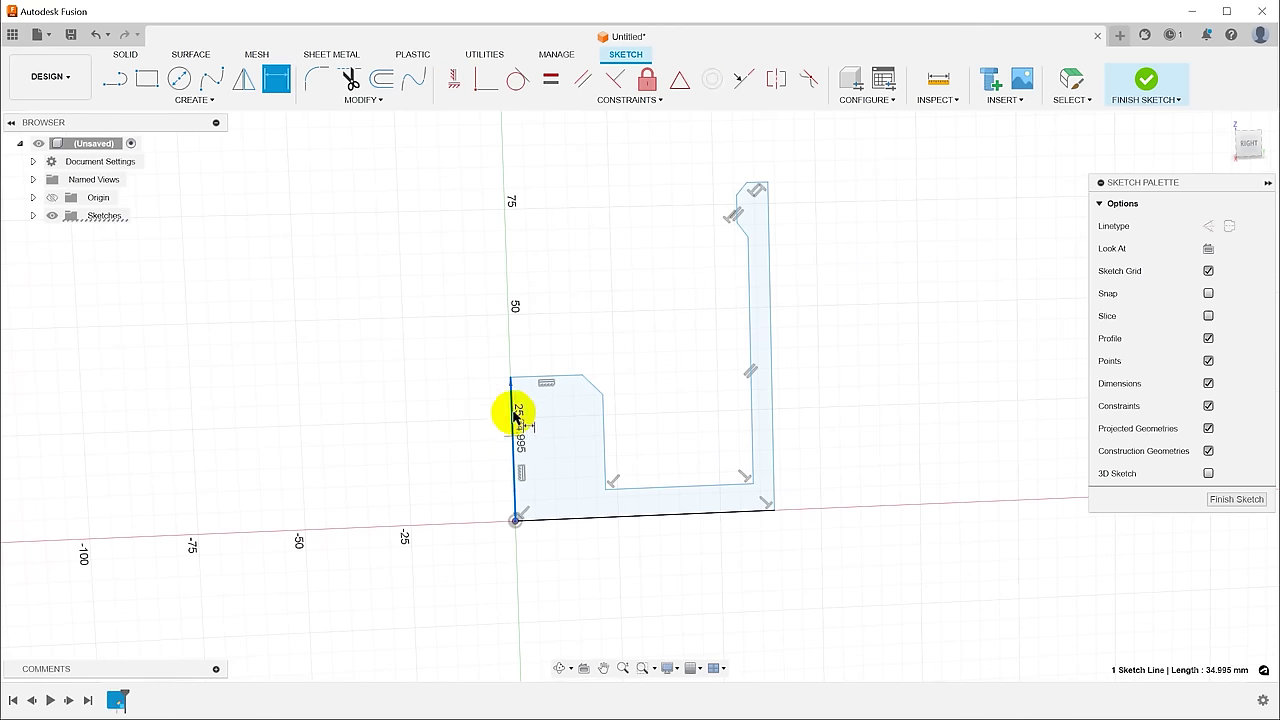
pyautogui.click(750, 288)
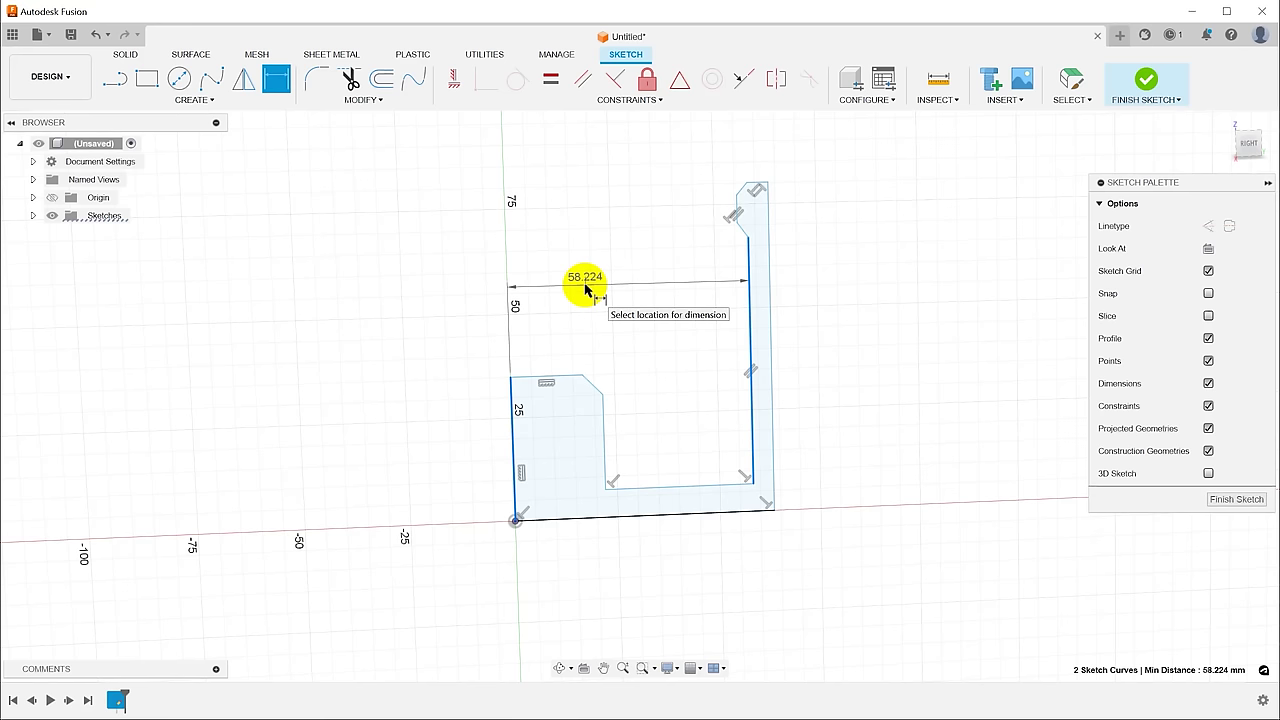
pyautogui.click(586, 289)
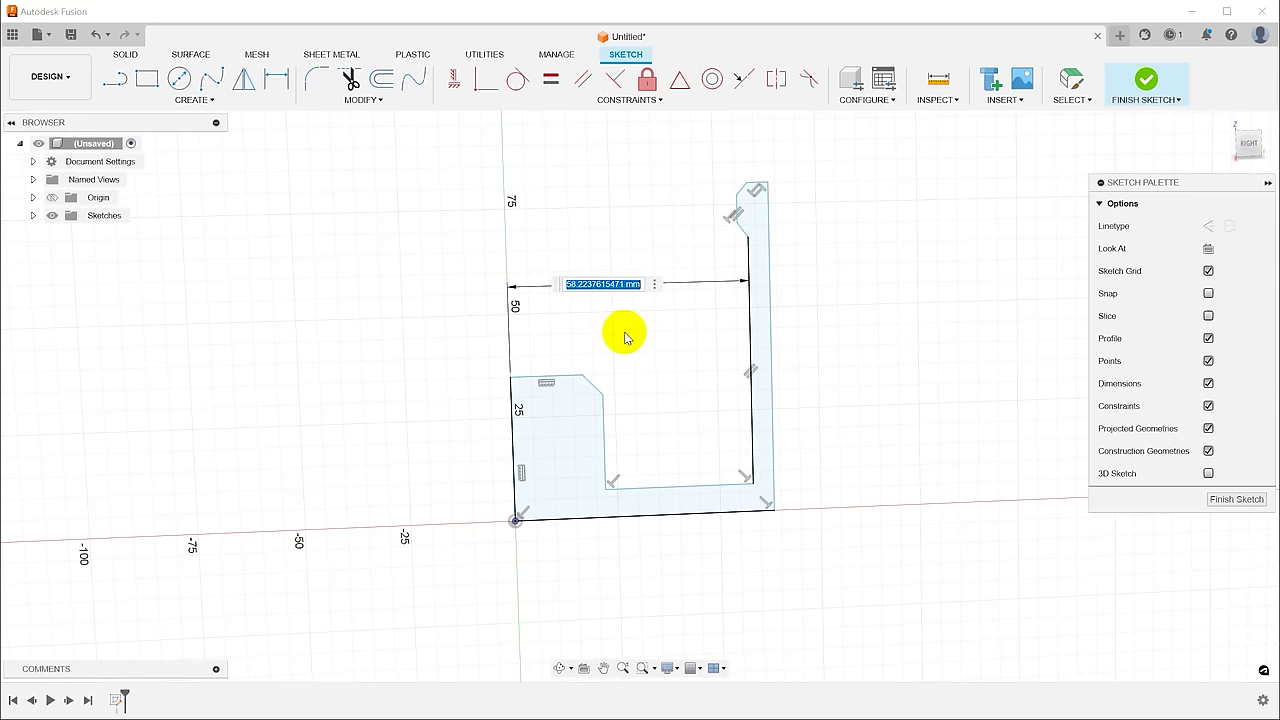
pyautogui.write('23/2')
pyautogui.press('Return')
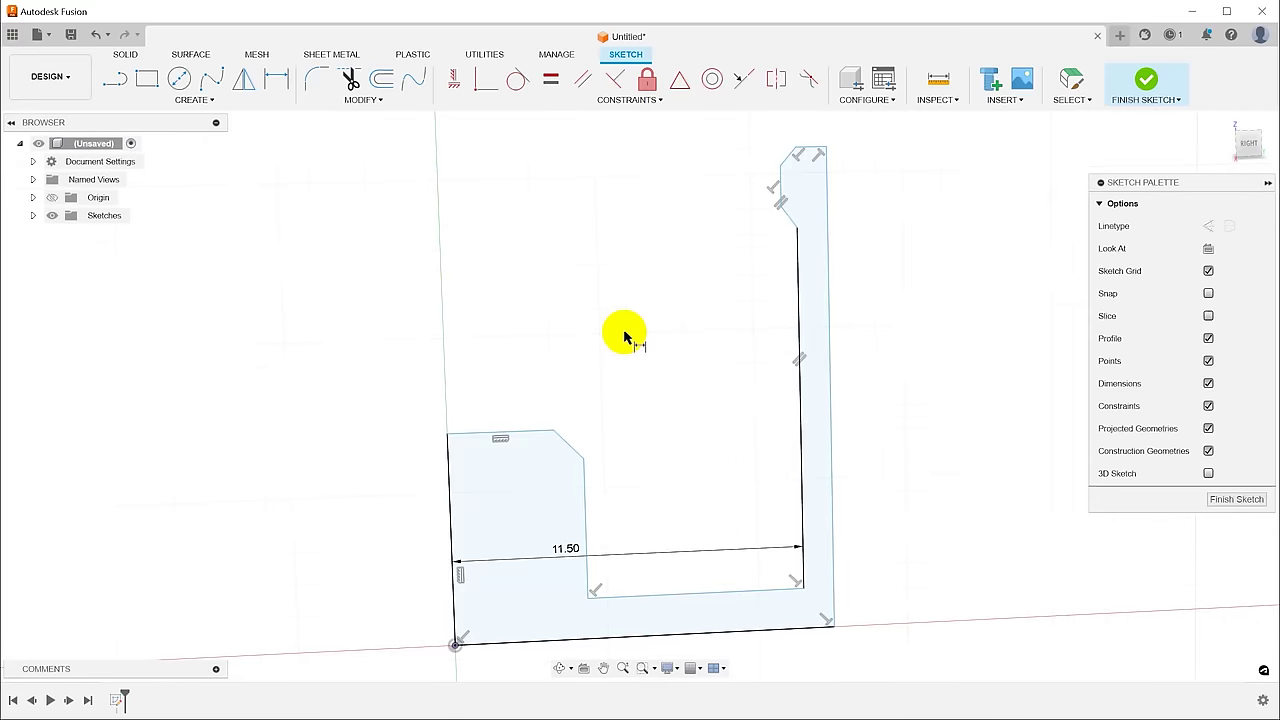
# Step: Dimension the block's width from the vertical centre line to its channel-side edge as 5.75 mm
pyautogui.scroll(-4, 623, 337)
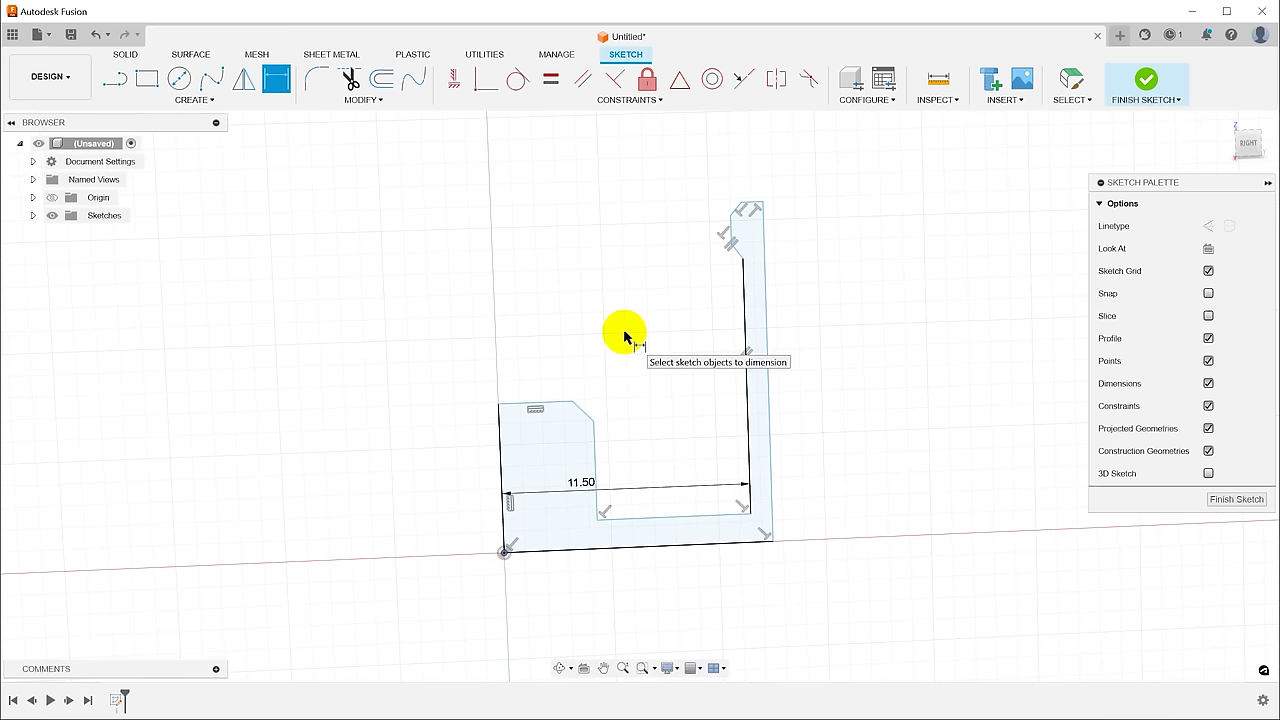
pyautogui.click(503, 466)
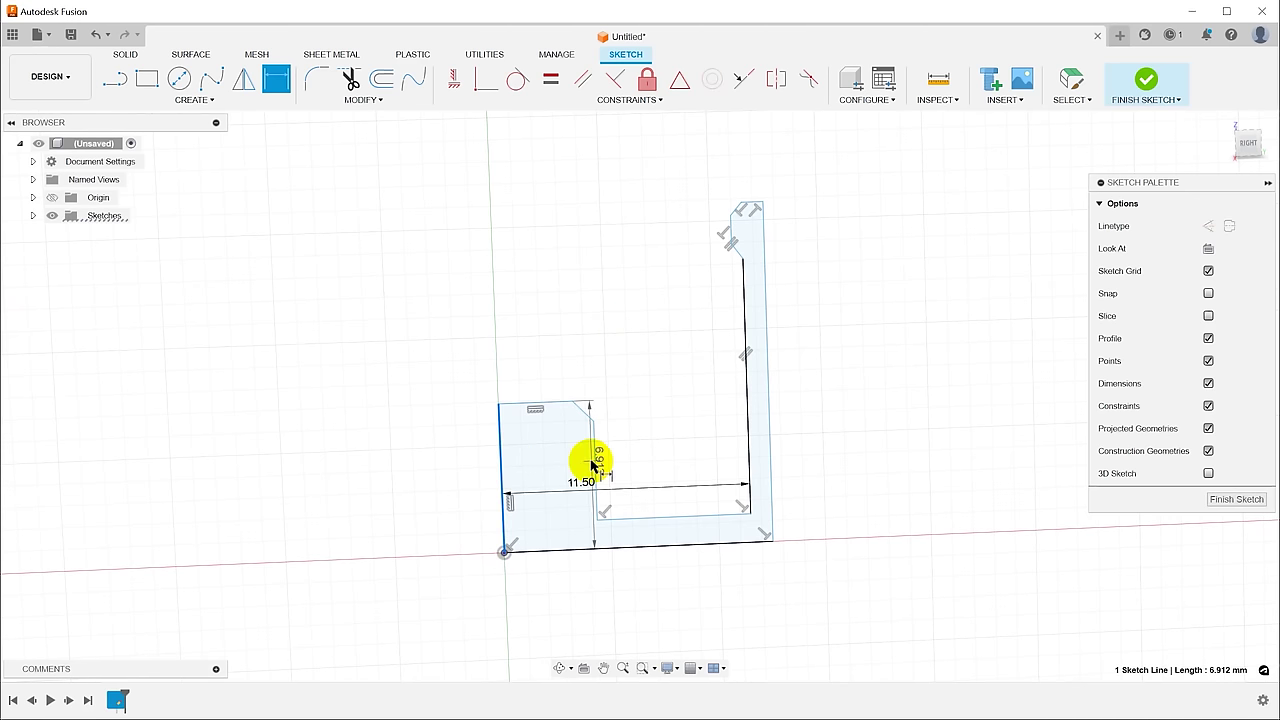
pyautogui.click(593, 458)
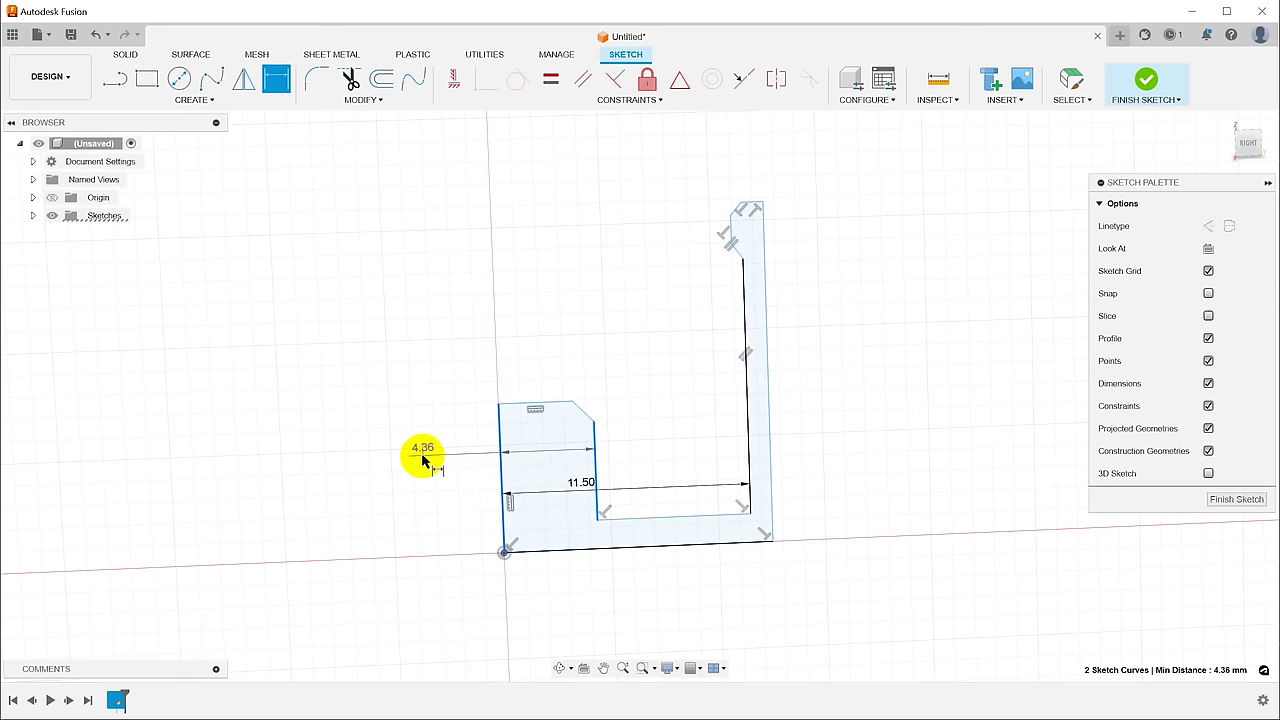
pyautogui.click(434, 460)
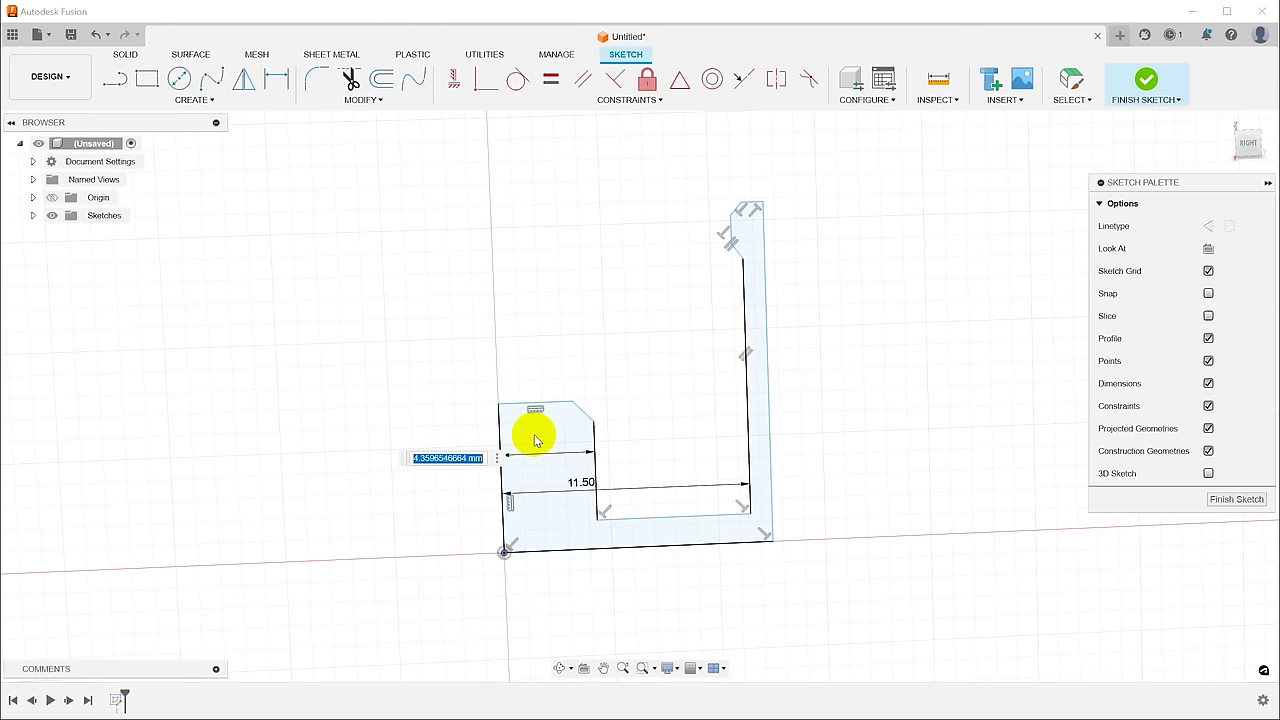
pyautogui.write('/2')
pyautogui.press('Return')
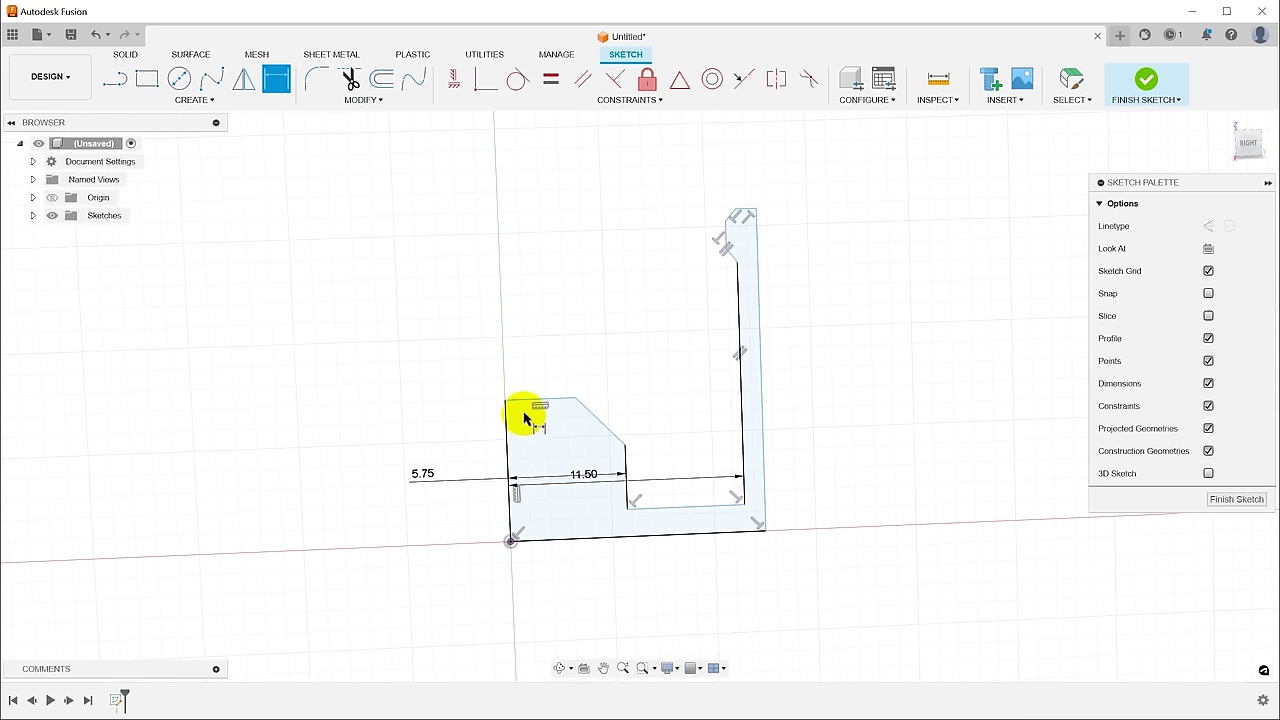
# Step: Dimension the height from the channel floor to the block's top edge as 6 mm
pyautogui.click(518, 403)
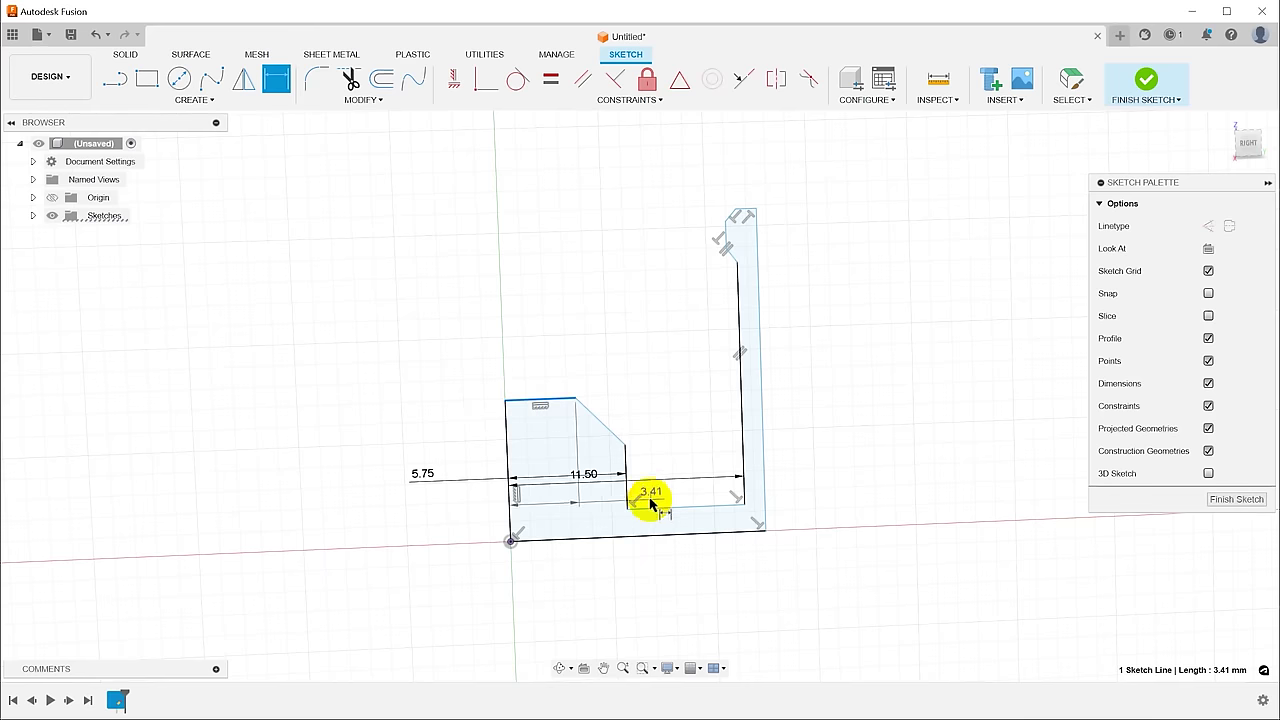
pyautogui.click(651, 505)
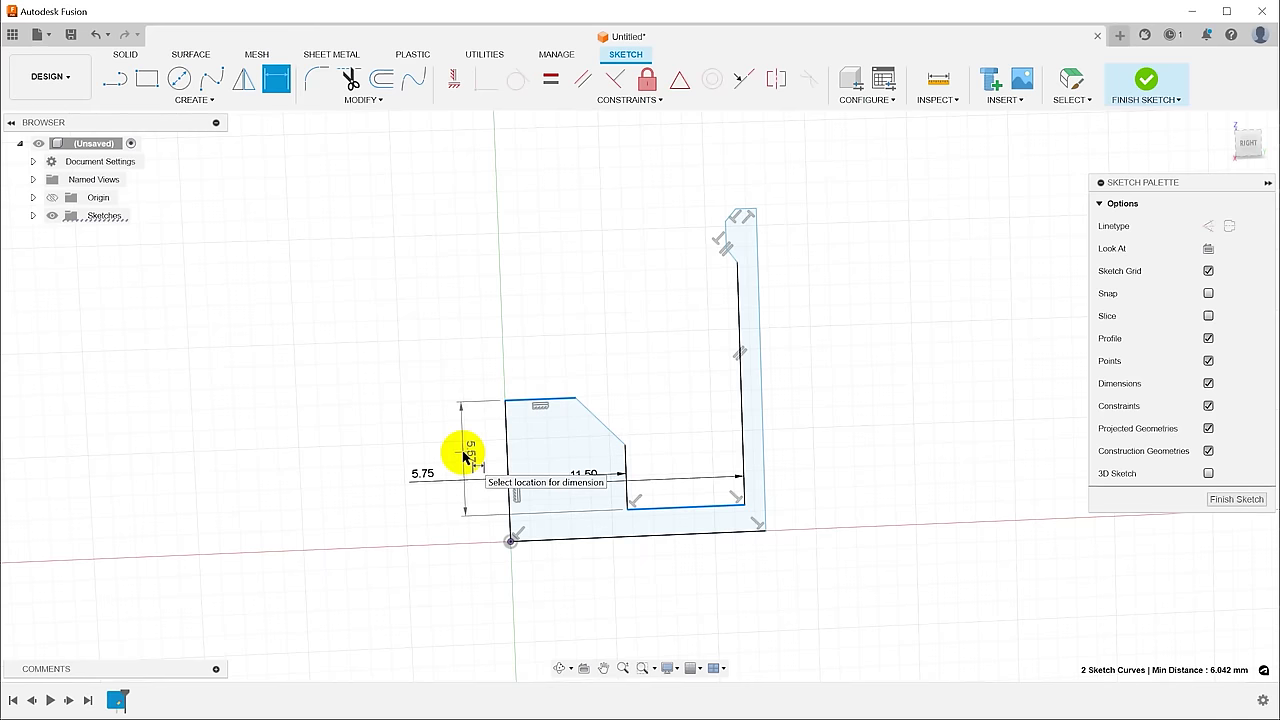
pyautogui.click(465, 456)
pyautogui.press('Return')
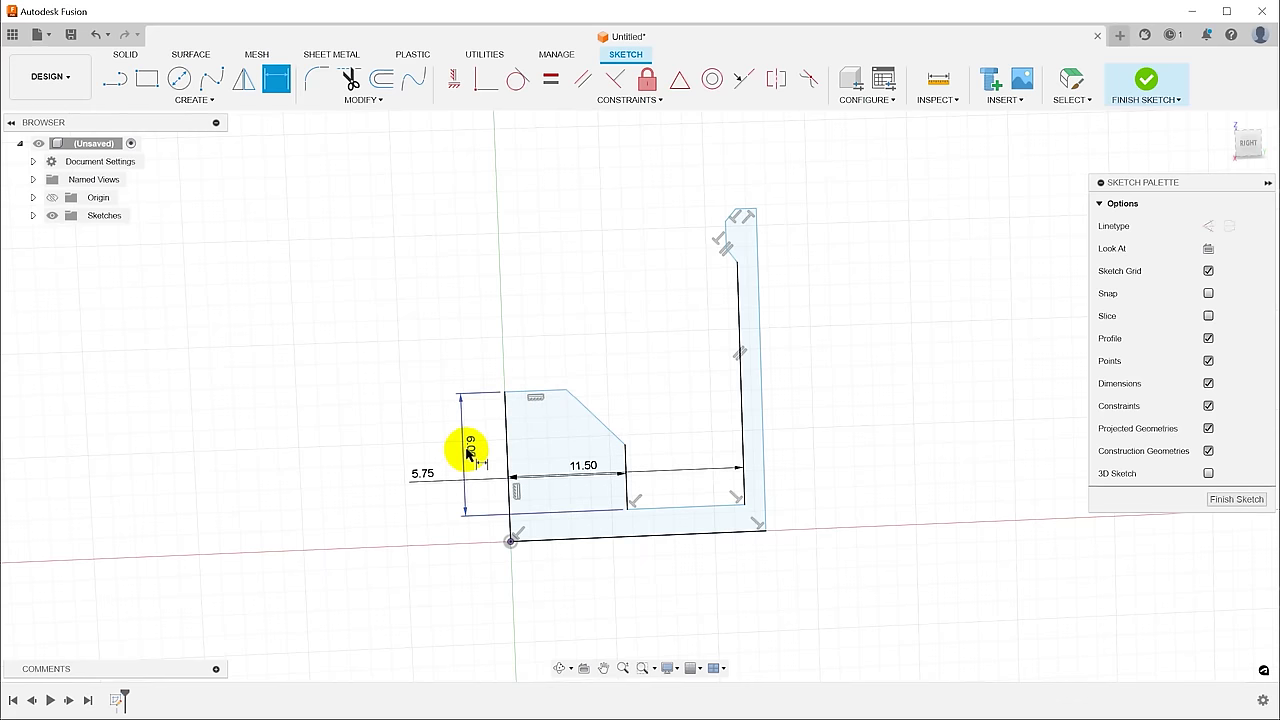
# Step: Set the angle between the block's slanted corner and its top edge to 45 degrees
pyautogui.scroll(5, 600, 343)
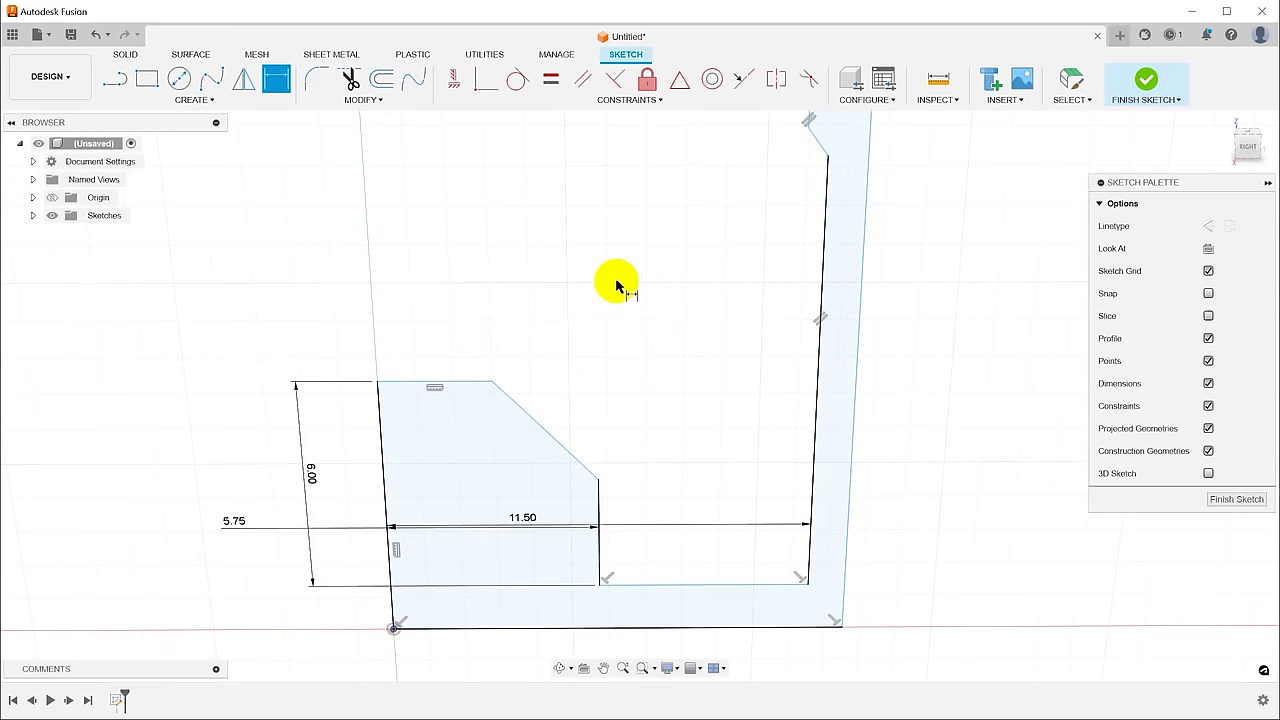
pyautogui.click(528, 414)
pyautogui.click(458, 381)
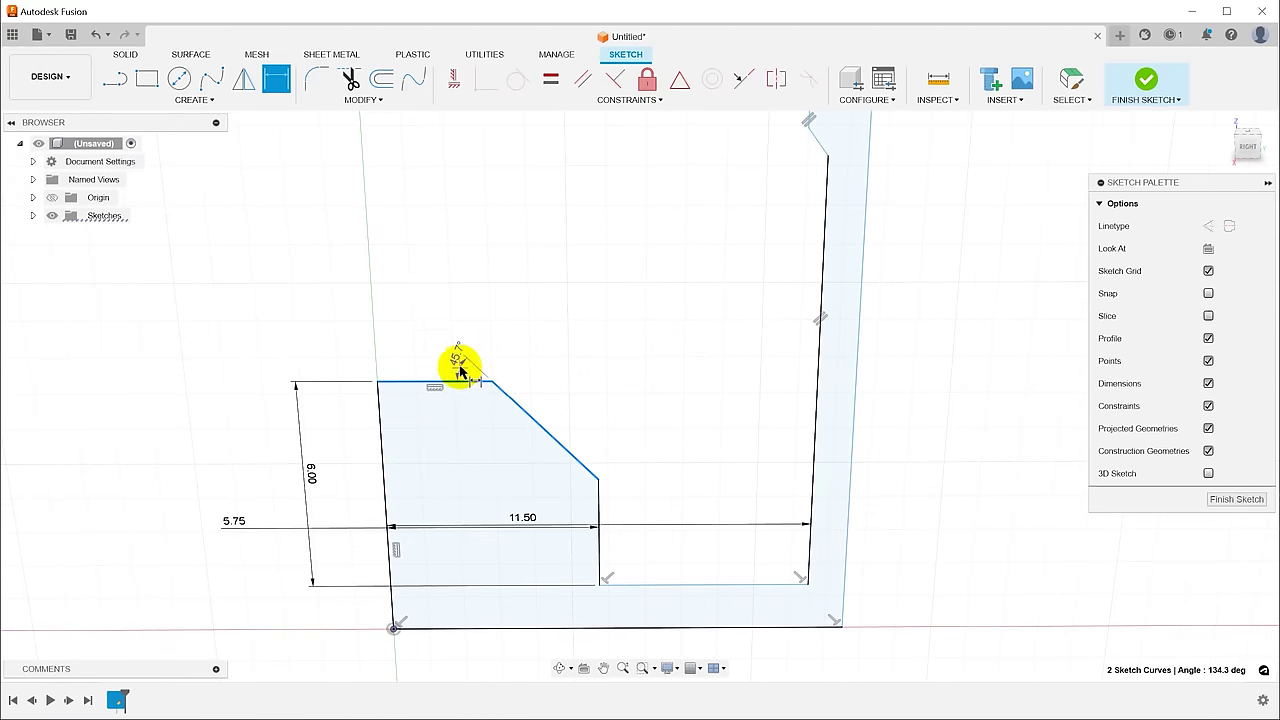
pyautogui.click(422, 357)
pyautogui.write('45')
pyautogui.press('Return')
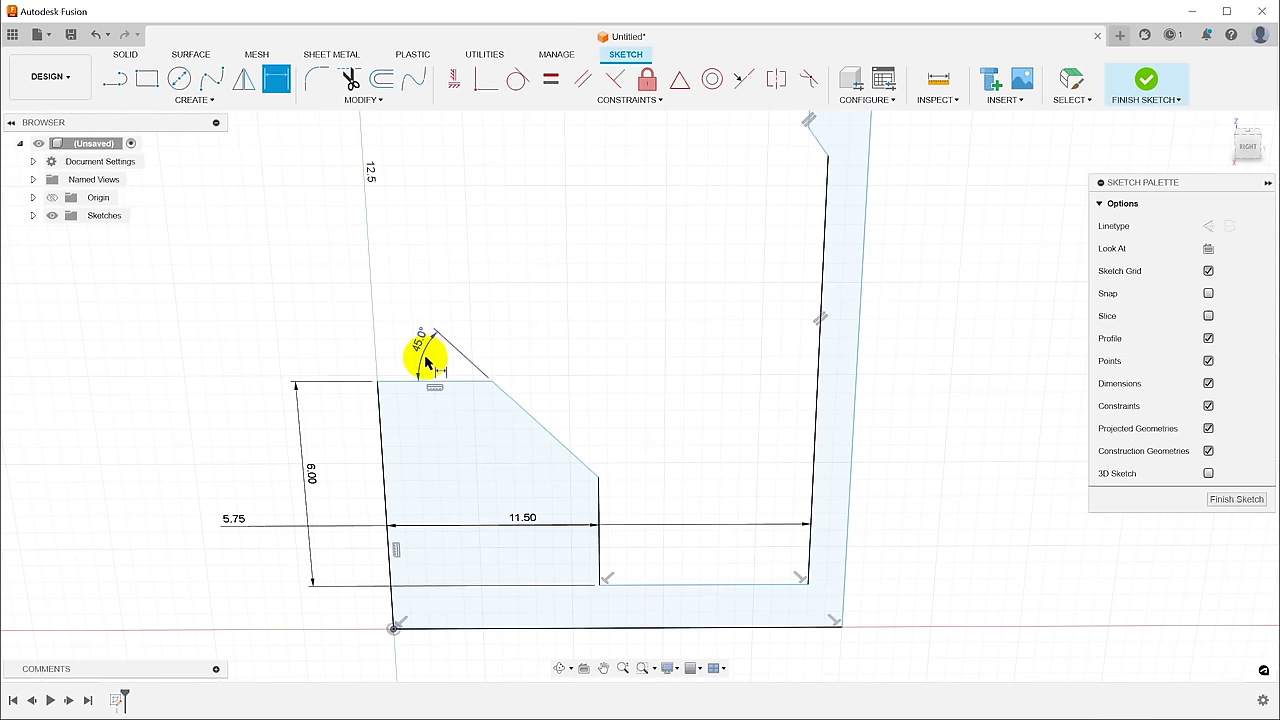
# Step: Dimension the horizontal width of the block's slanted corner as 1 mm
pyautogui.click(492, 382)
pyautogui.click(600, 503)
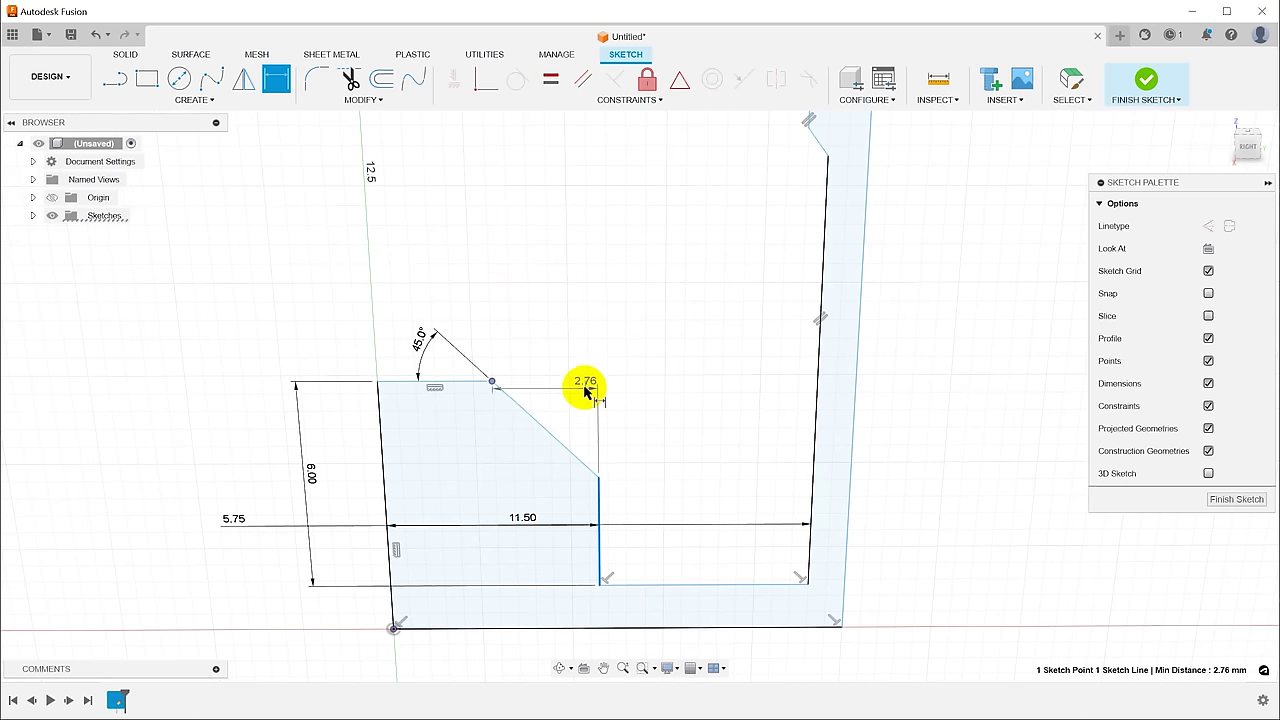
pyautogui.click(582, 343)
pyautogui.write('1')
pyautogui.press('Return')
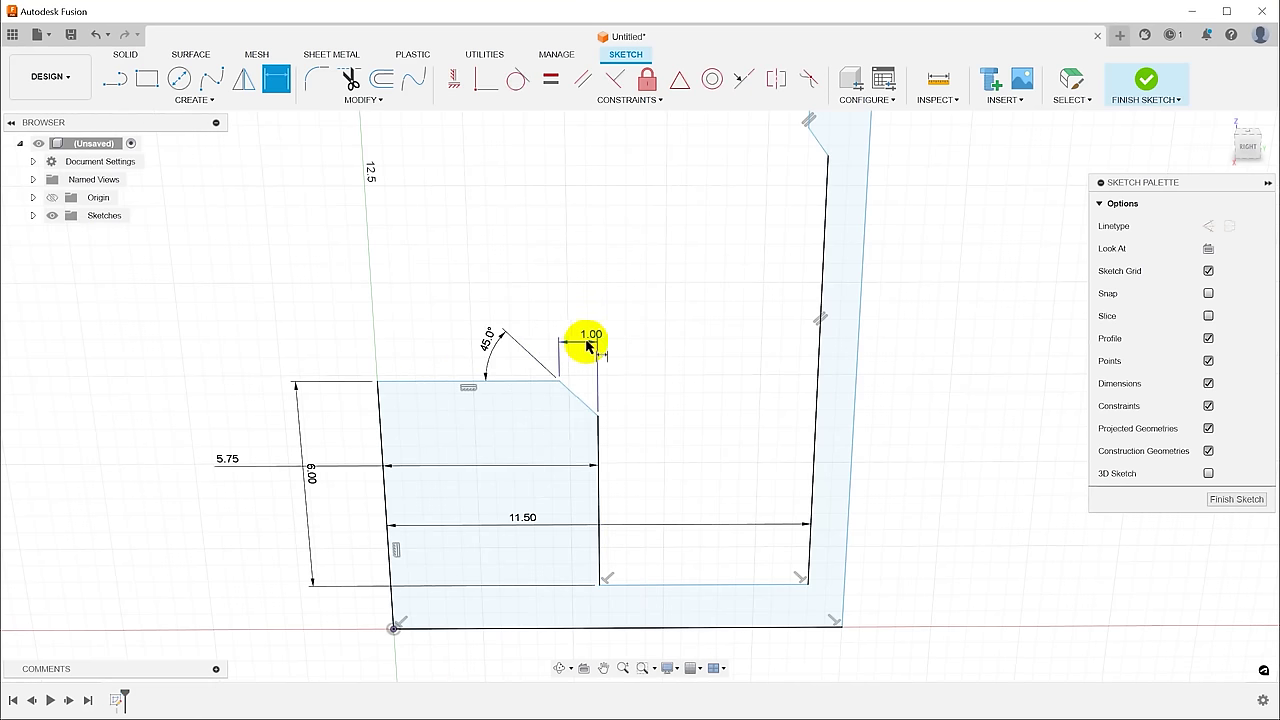
# Step: Dimension the thickness between the base line and the channel floor as 2 mm
pyautogui.moveTo(608, 428)
pyautogui.keyDown('shift'); pyautogui.mouseDown(button='middle')
pyautogui.moveTo(663, 400)
pyautogui.moveTo(660, 389)
pyautogui.mouseUp(button='middle'); pyautogui.keyUp('shift')
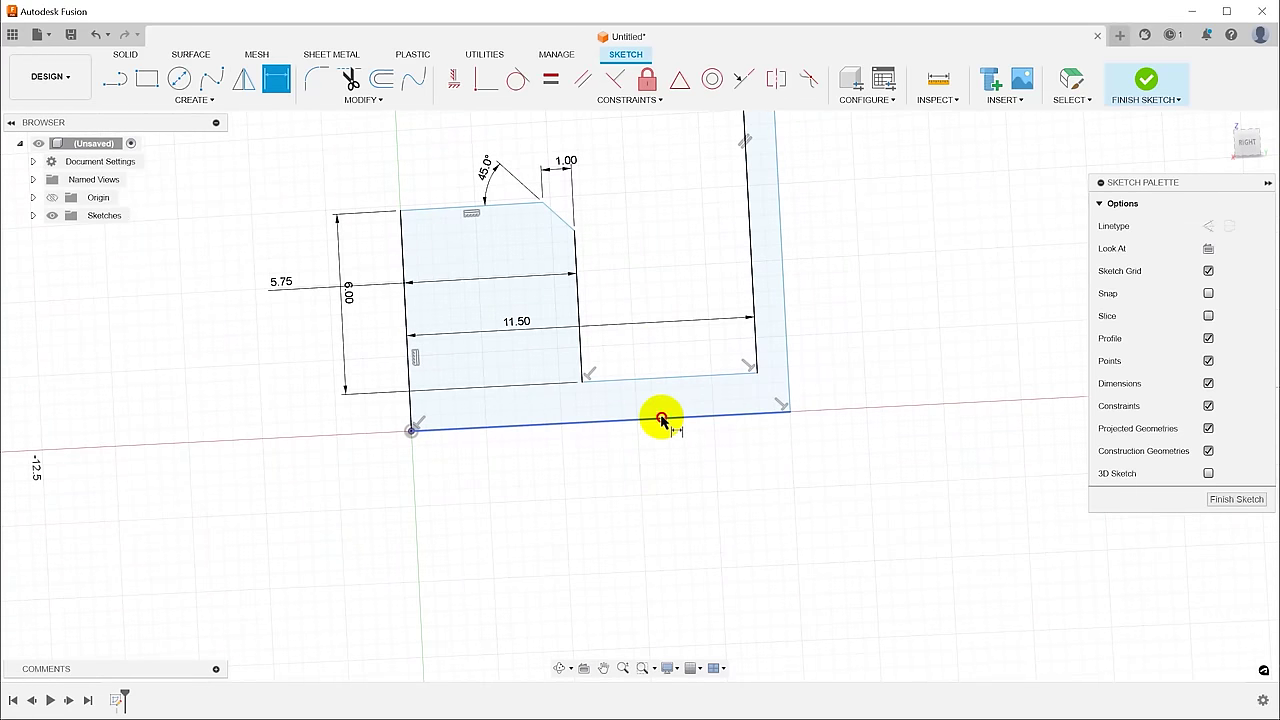
pyautogui.click(662, 422)
pyautogui.click(657, 380)
pyautogui.click(657, 448)
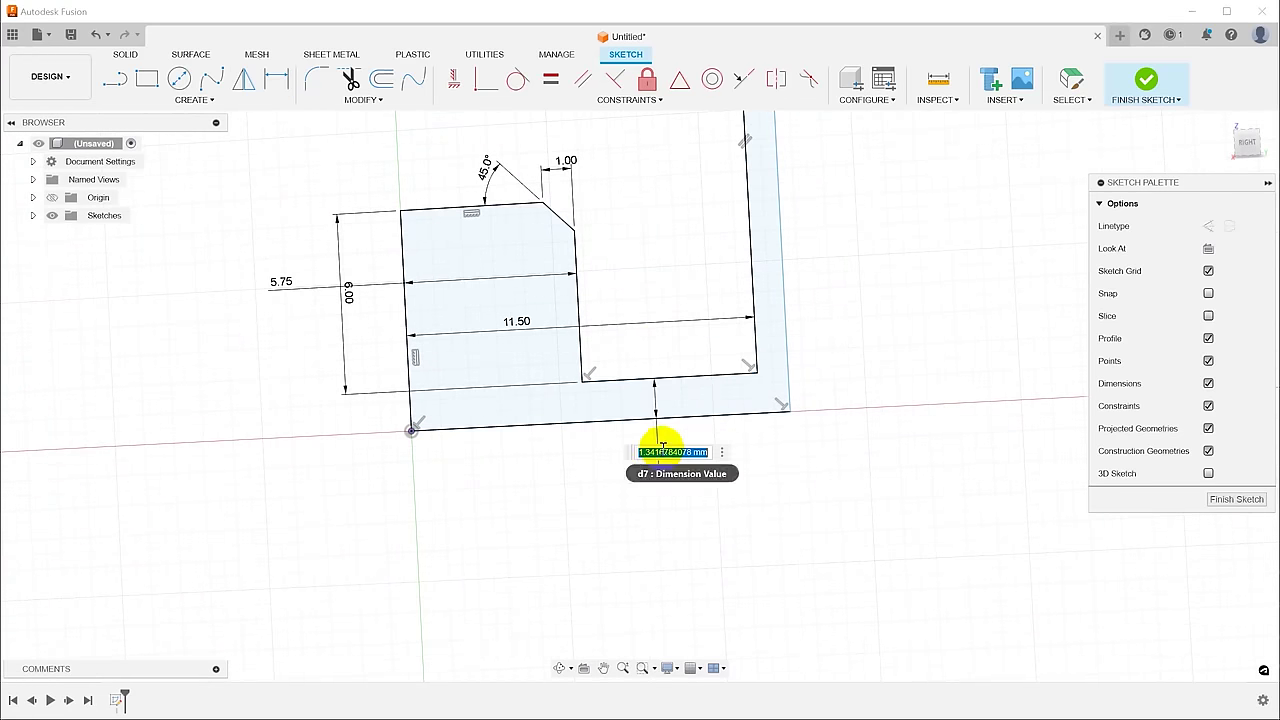
pyautogui.write('2')
pyautogui.press('Return')
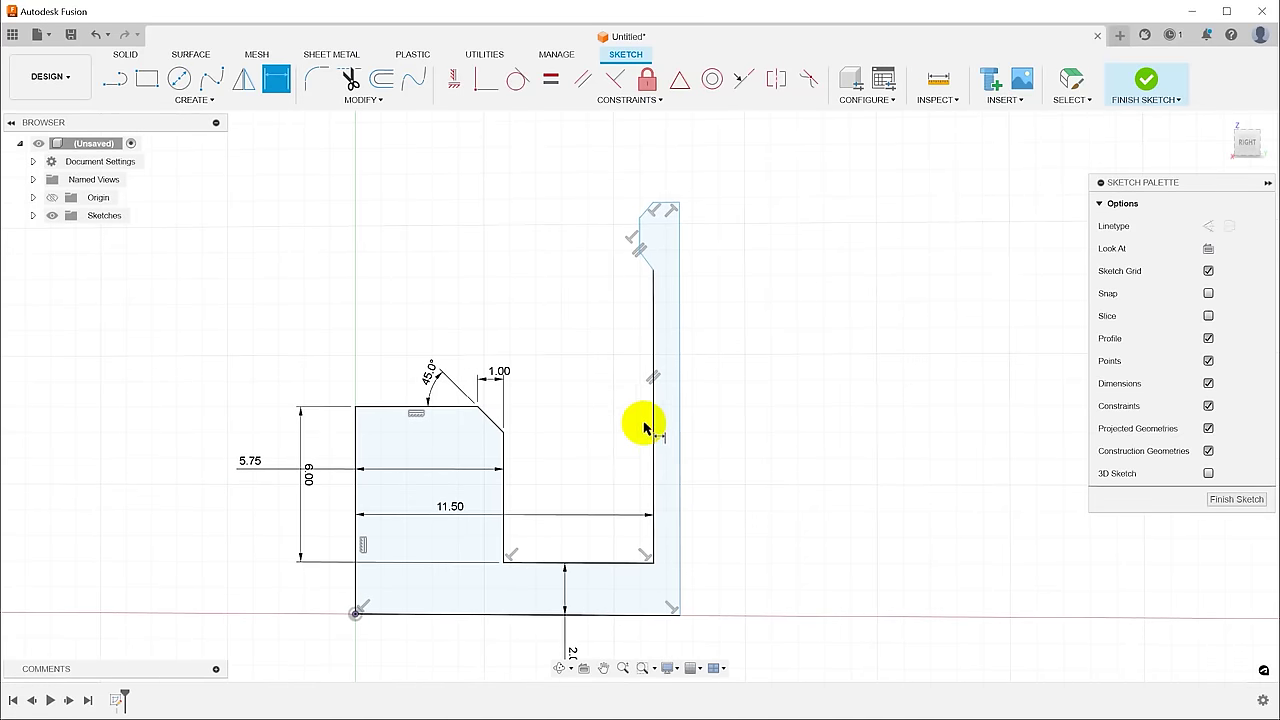
# Step: Dimension the thickness between the tall wall's inner and outer faces as 1.5 mm
pyautogui.click(653, 428)
pyautogui.click(679, 424)
pyautogui.click(725, 430)
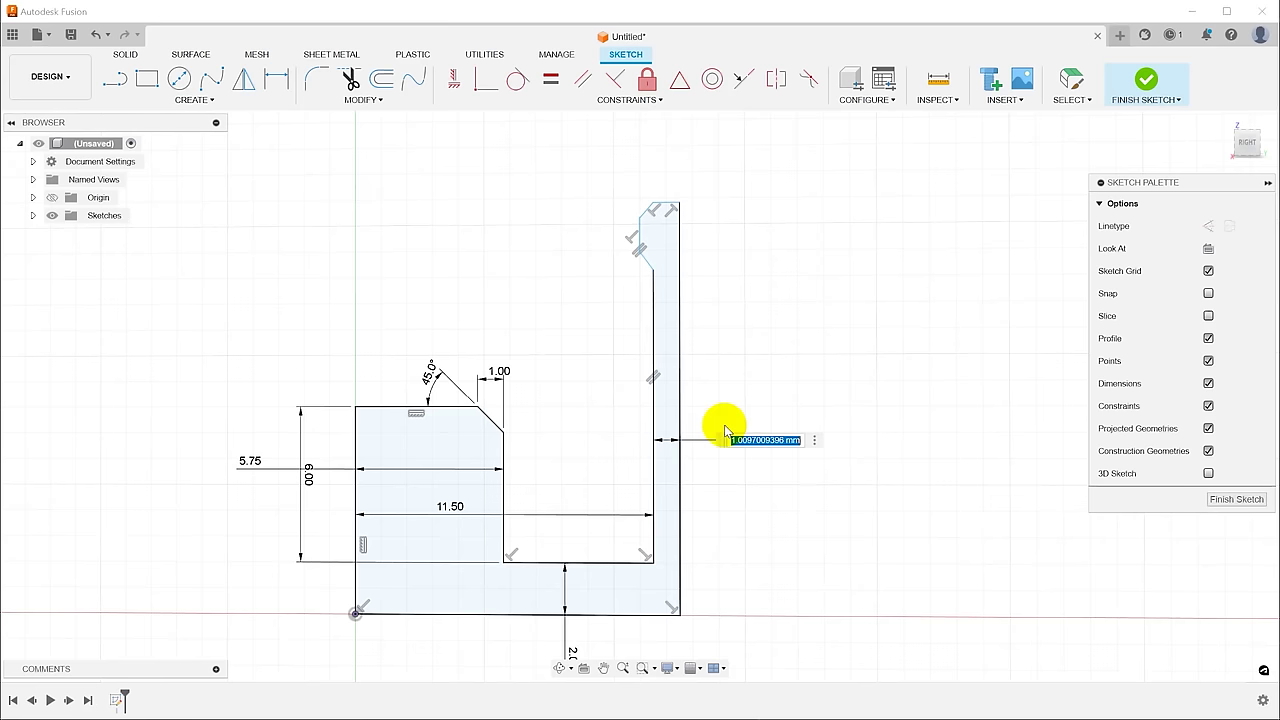
pyautogui.press('Return')
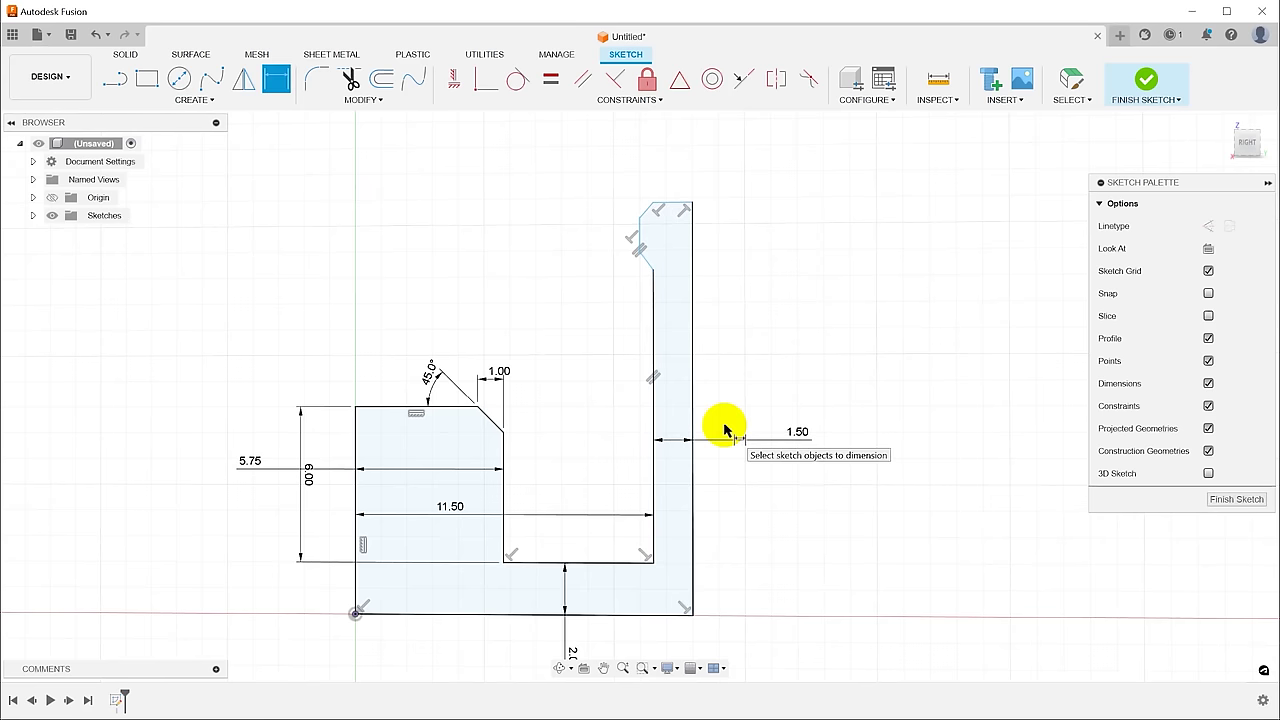
# Step: Set the length of the tall wall's straight inner edge to 8 mm
pyautogui.click(655, 357)
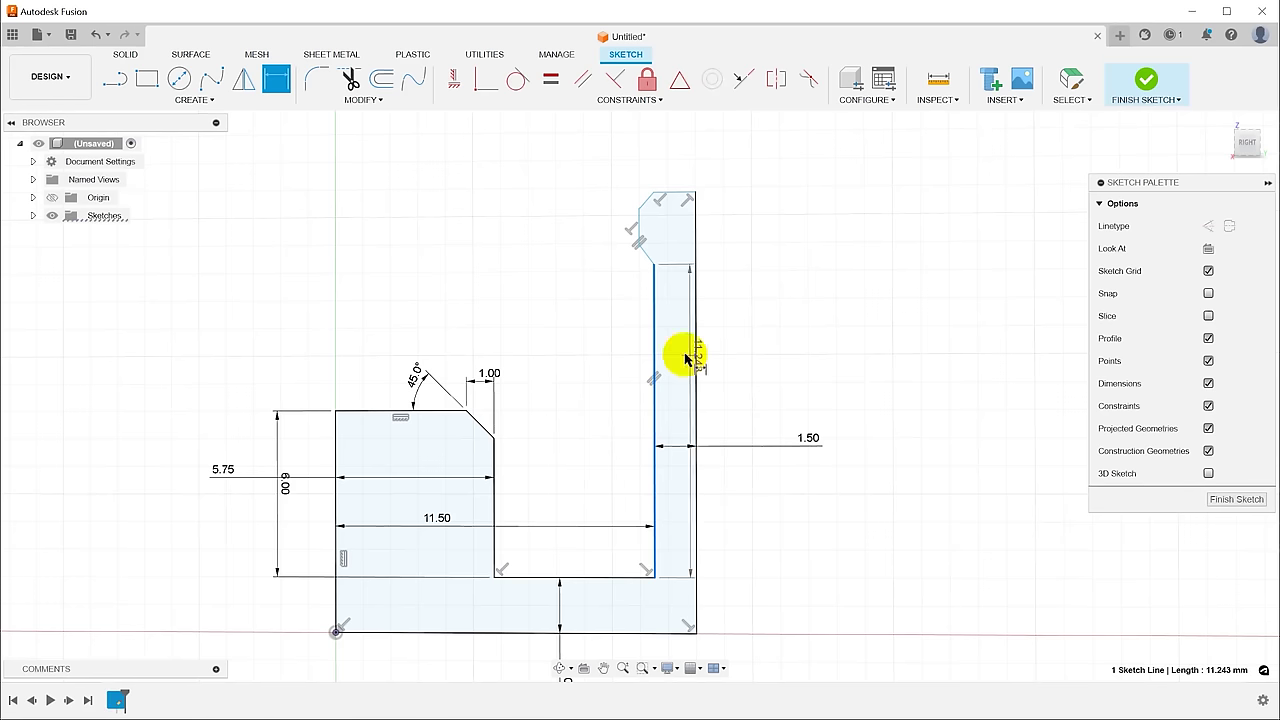
pyautogui.click(731, 357)
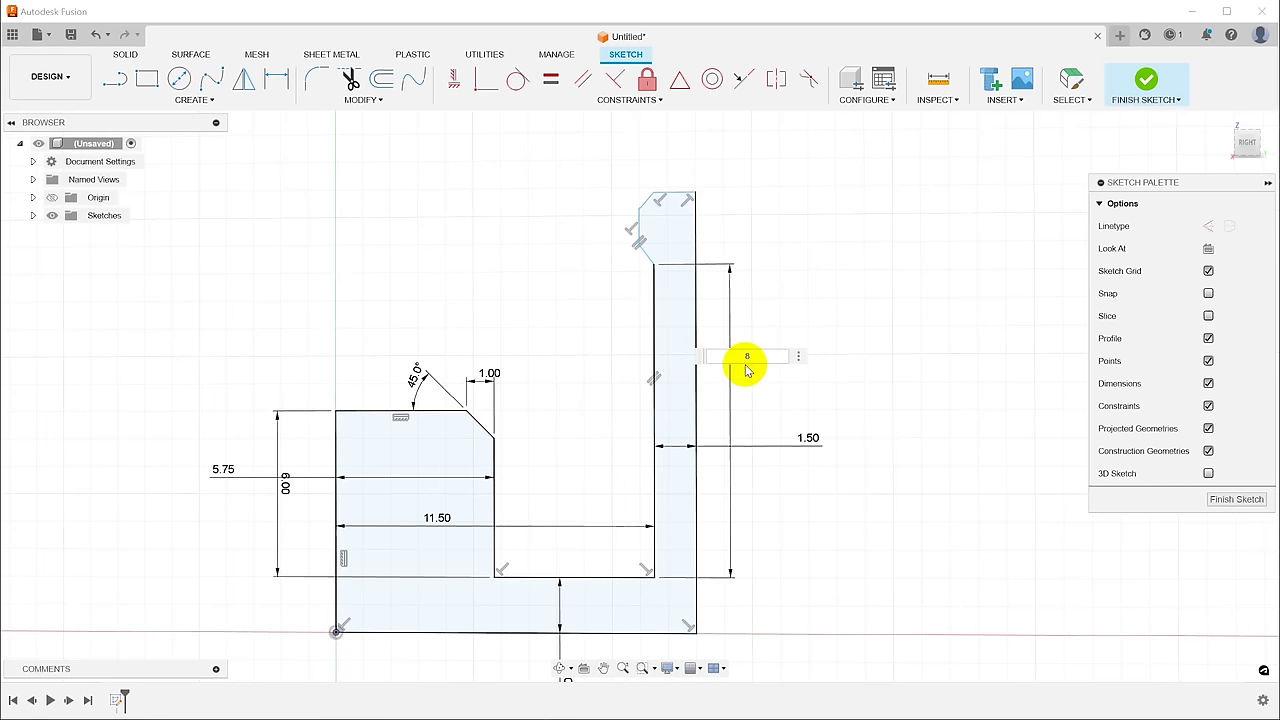
pyautogui.press('Return')
# Step: Dimension the hook's height from the inner wall's upper end to the top edge as 2.5 mm, pulling the flipped corner back into shape
pyautogui.scroll(2, 735, 345)
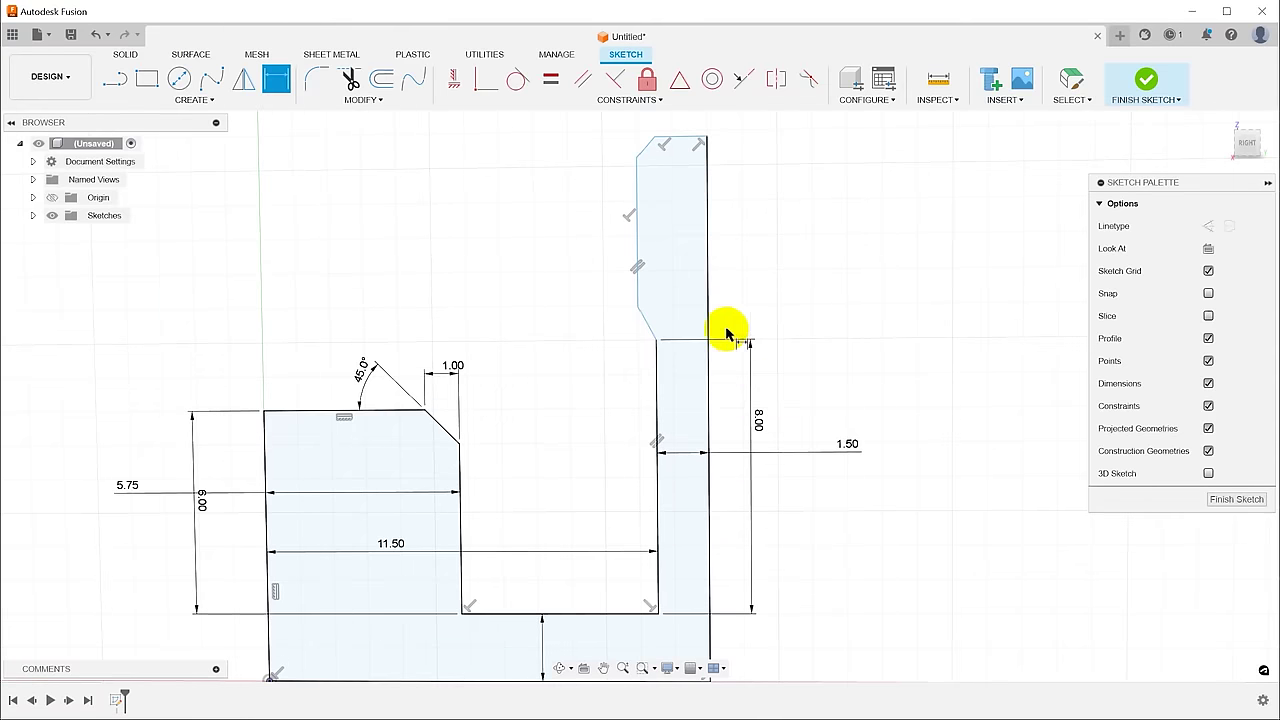
pyautogui.click(655, 341)
pyautogui.click(678, 140)
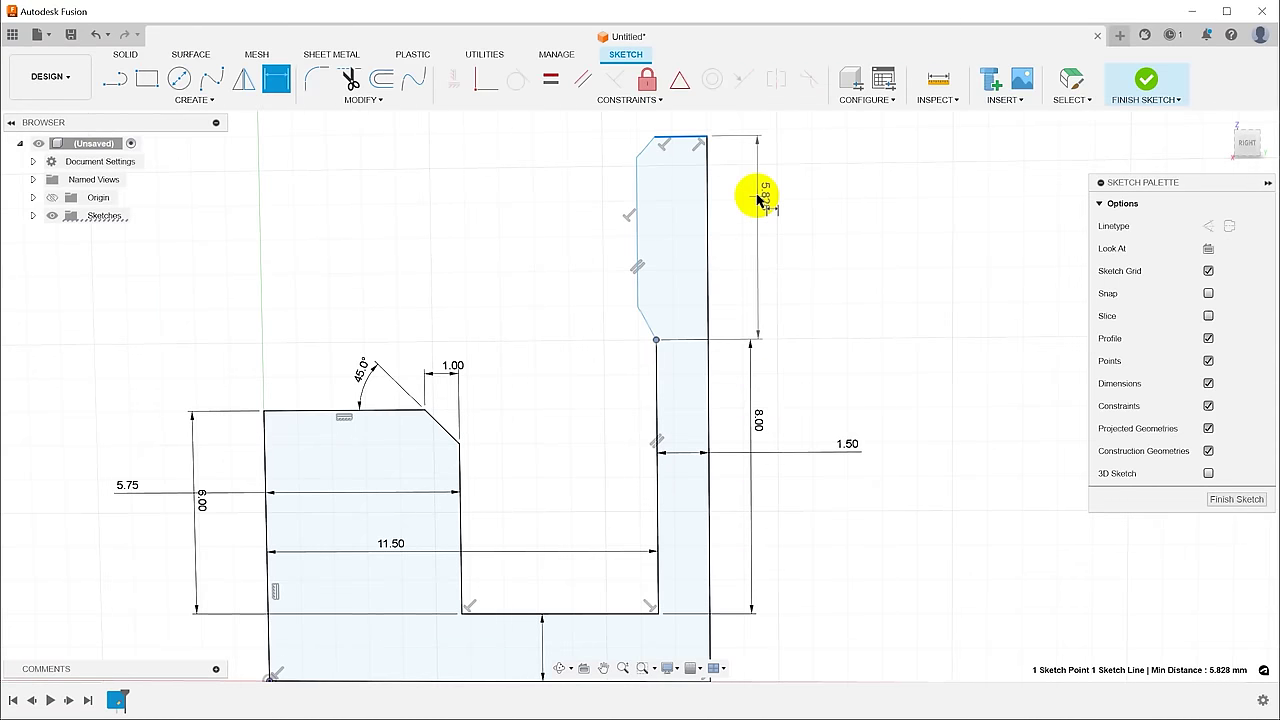
pyautogui.click(753, 197)
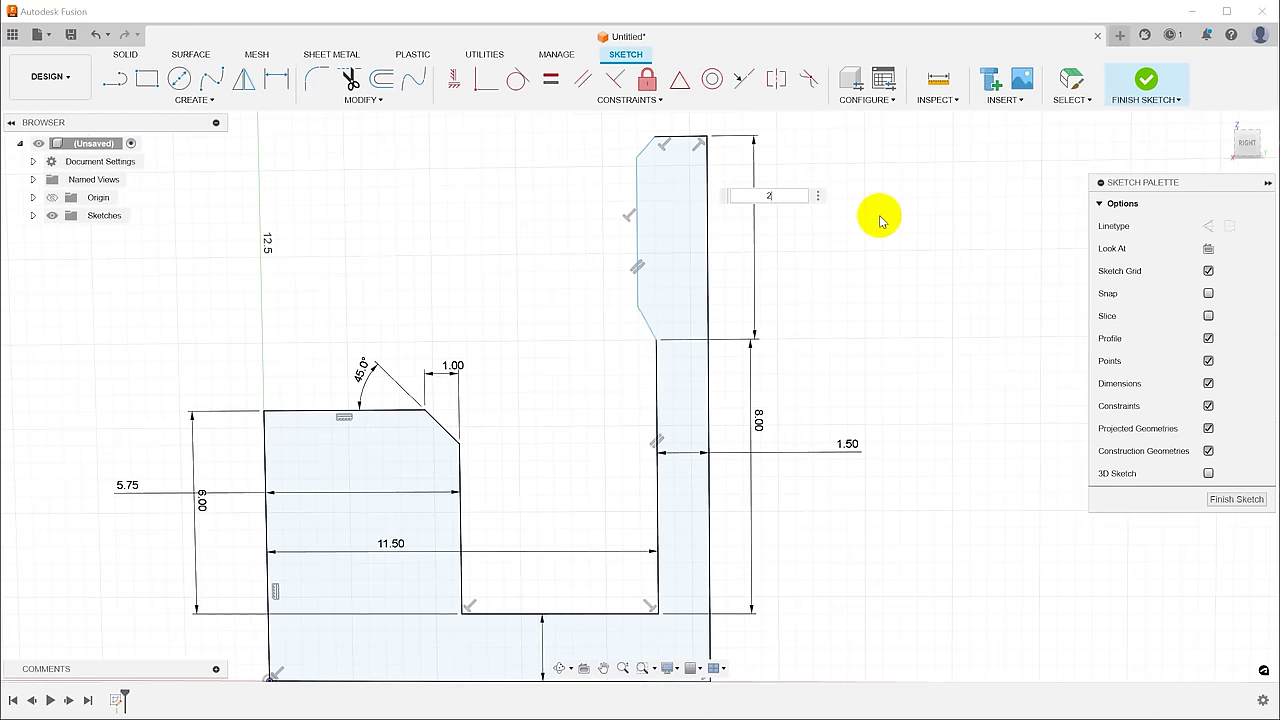
pyautogui.write('2.5')
pyautogui.press('Return')
pyautogui.scroll(-3, 874, 214)
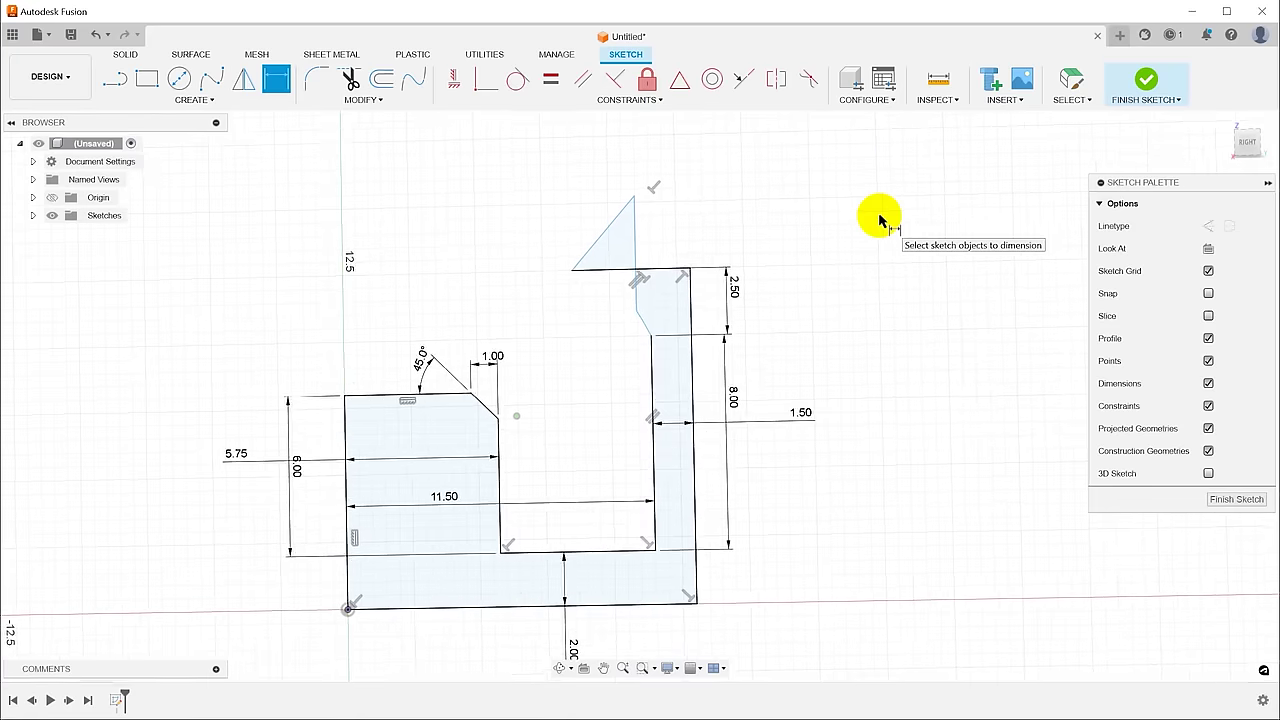
pyautogui.press('Escape')
pyautogui.click(648, 264)
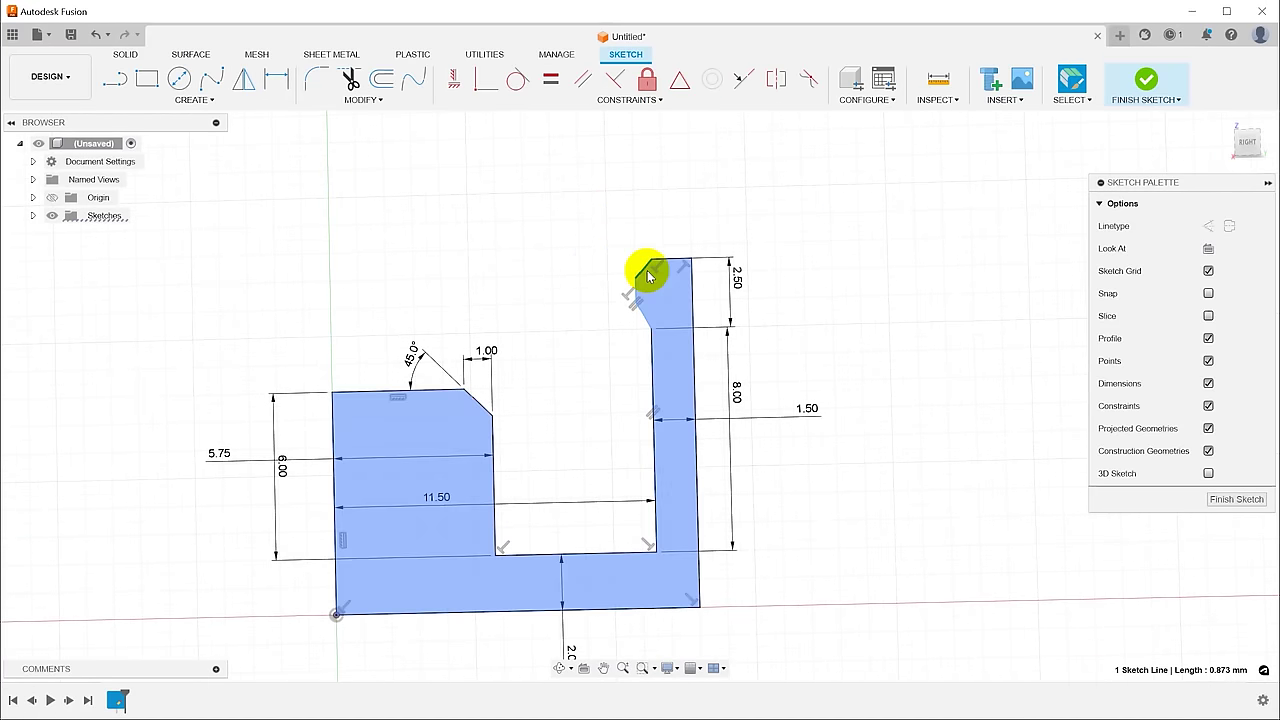
pyautogui.scroll(2, 650, 270)
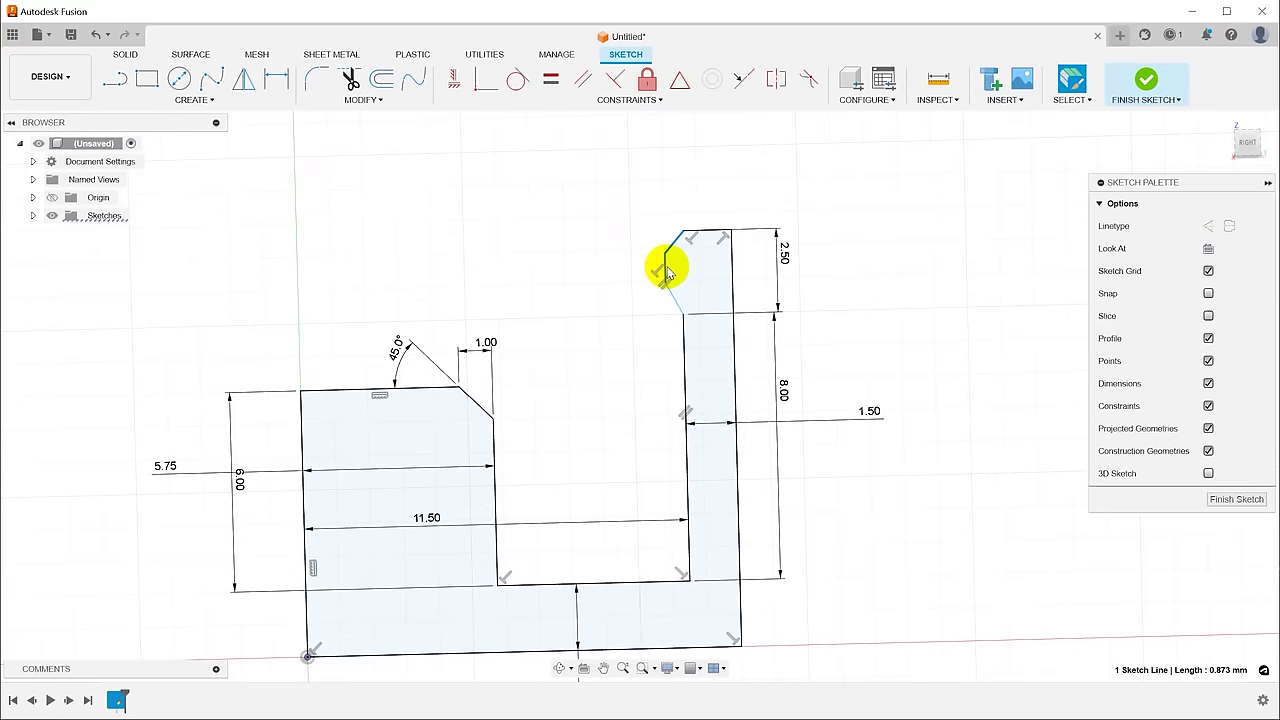
pyautogui.scroll(-1, 323, 349)
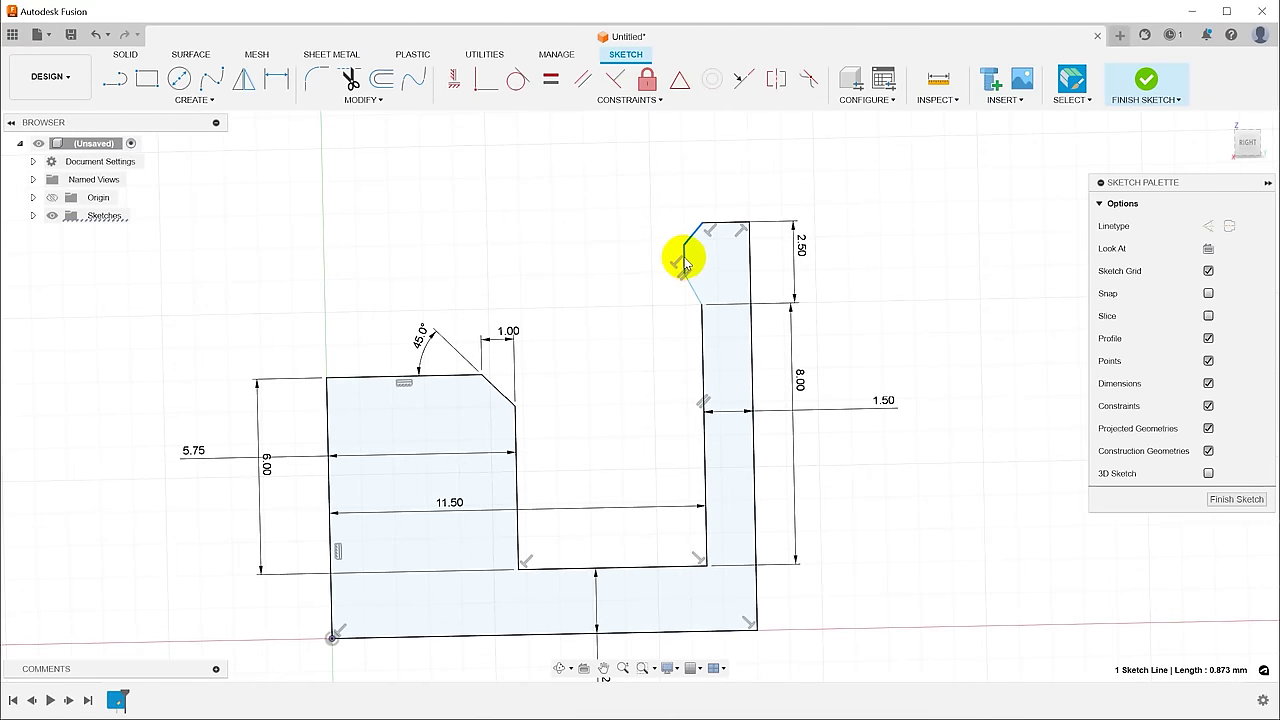
pyautogui.press('d')
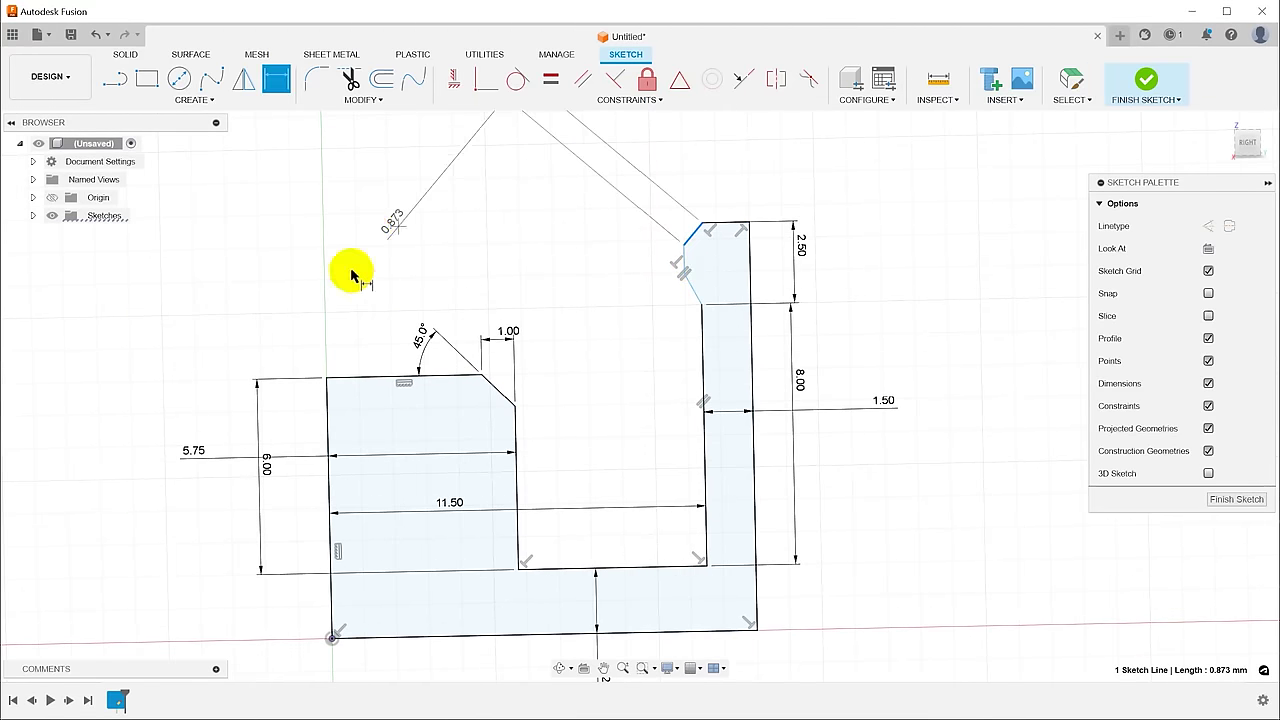
pyautogui.click(325, 425)
pyautogui.press('Escape')
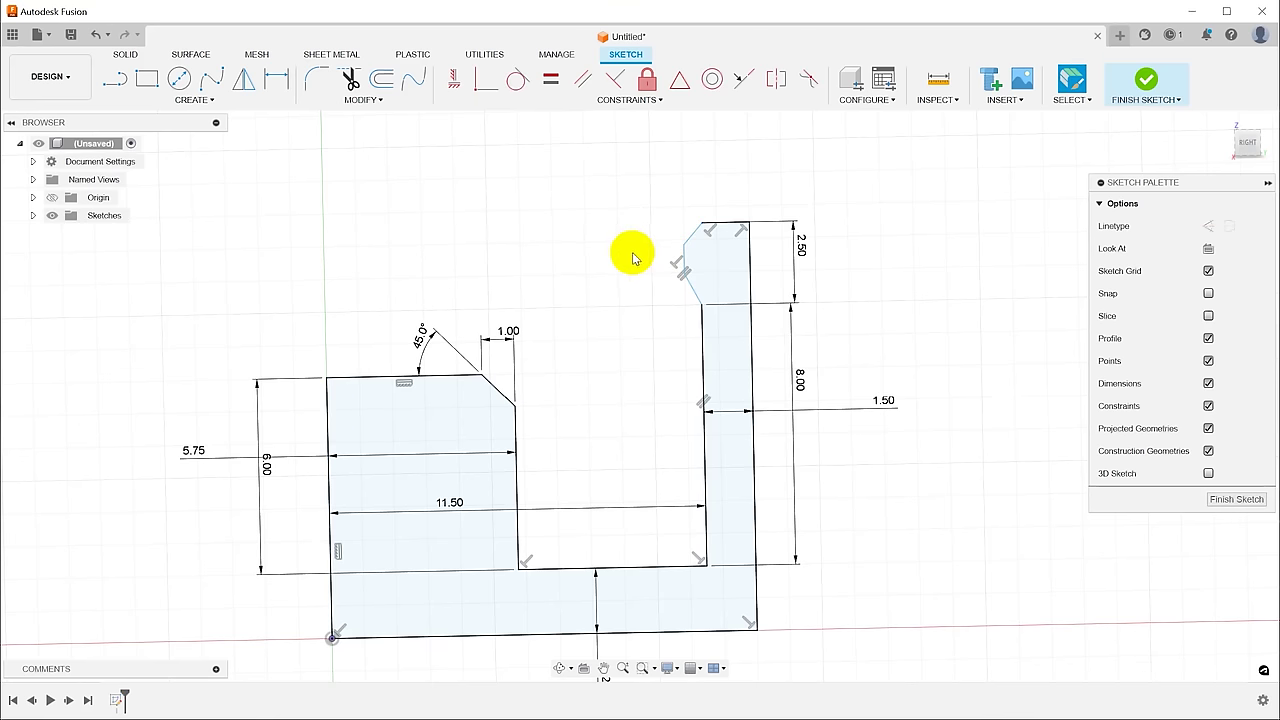
# Step: Dimension the horizontal distance from the block's vertical centre edge to the hook's short vertical edge as 21.8/2 mm
pyautogui.click(683, 262)
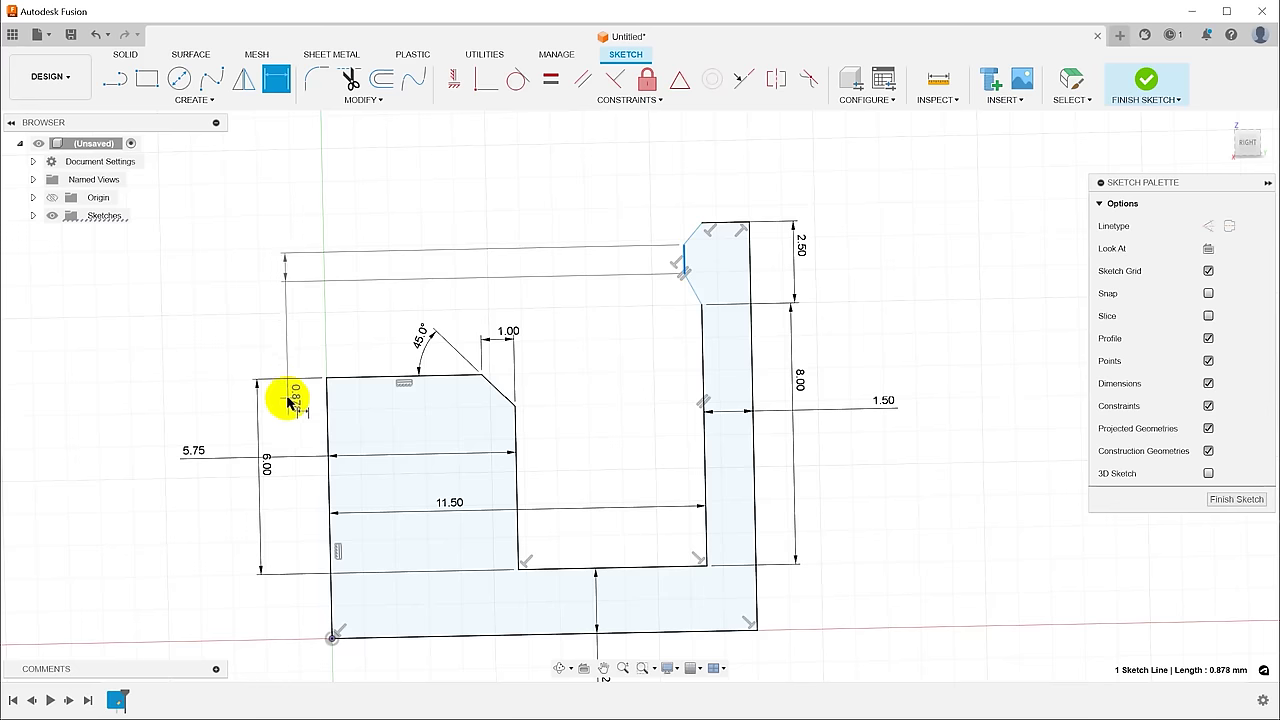
pyautogui.click(328, 418)
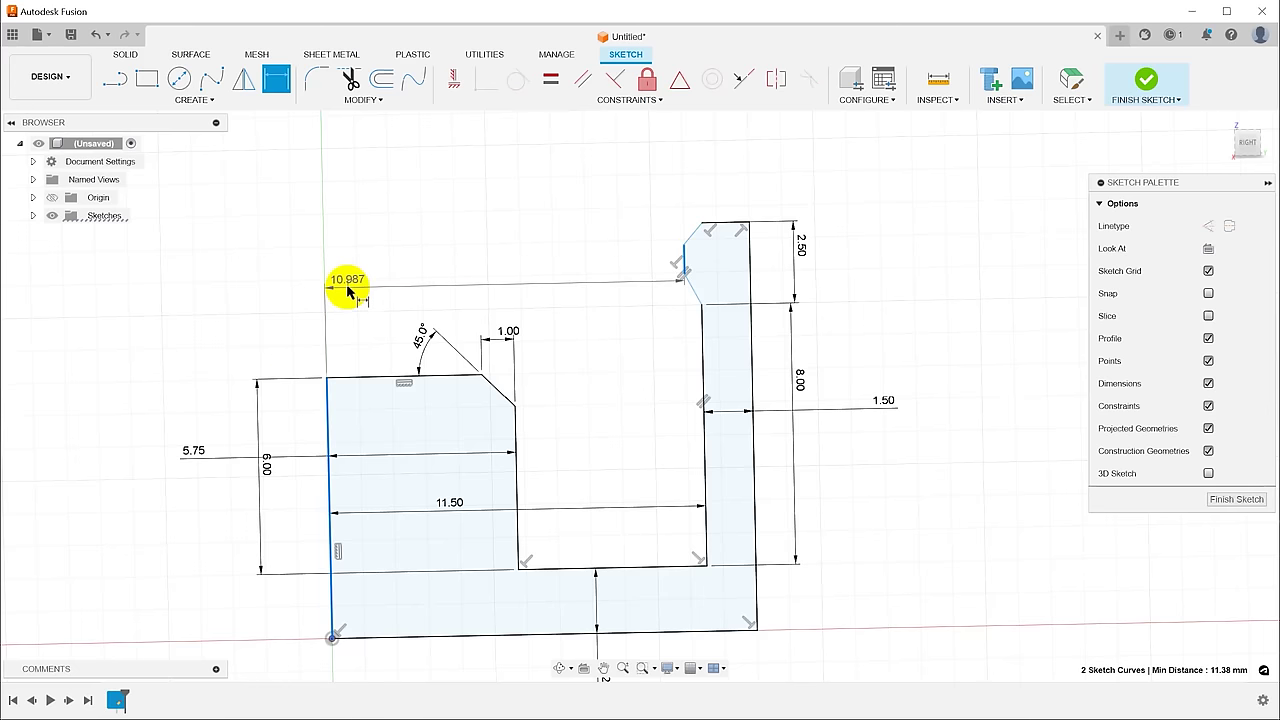
pyautogui.click(347, 290)
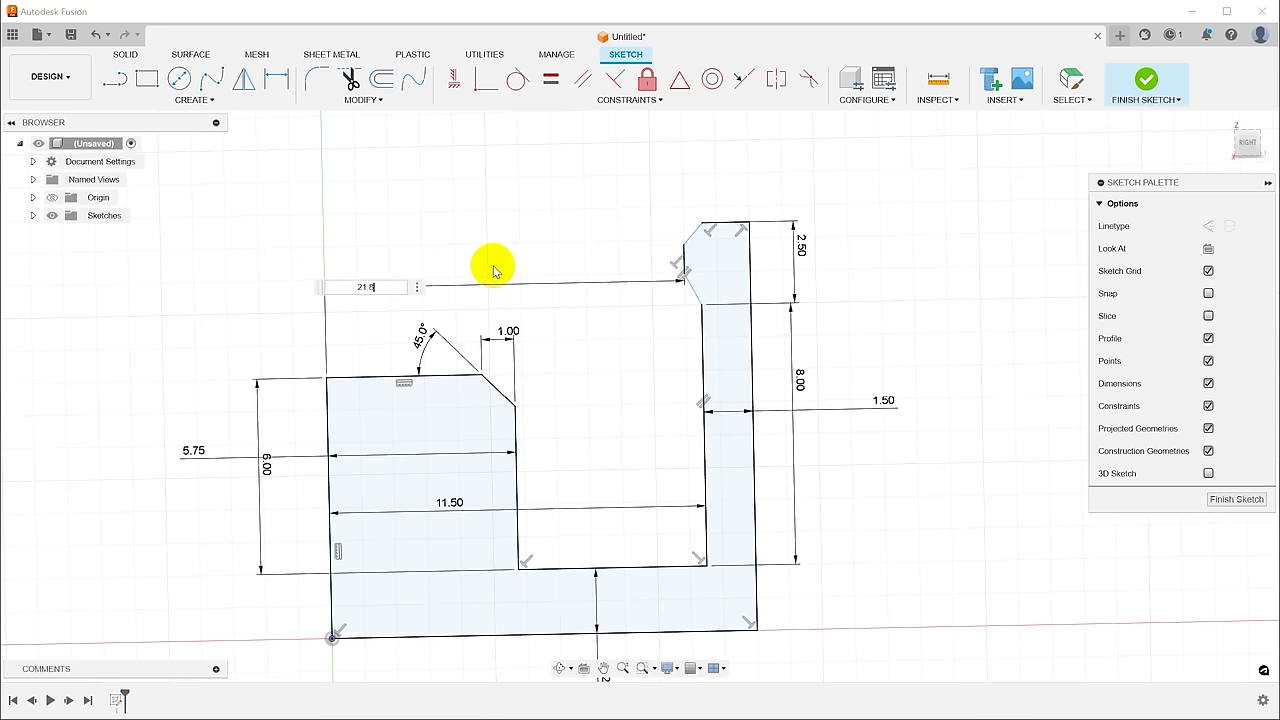
pyautogui.write('21.8/2')
pyautogui.press('Return')
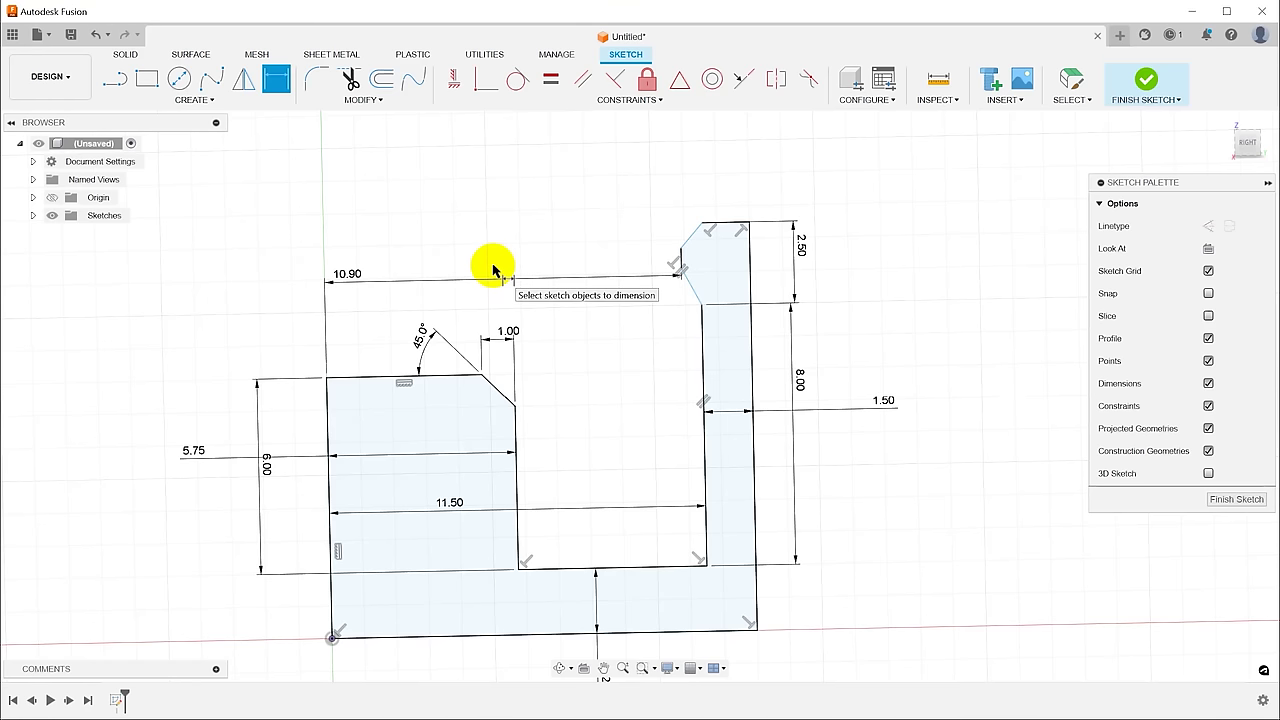
# Step: Dimension the angle between the hook's upper slanted edge and the wall's top edge as 45°
pyautogui.scroll(3, 851, 206)
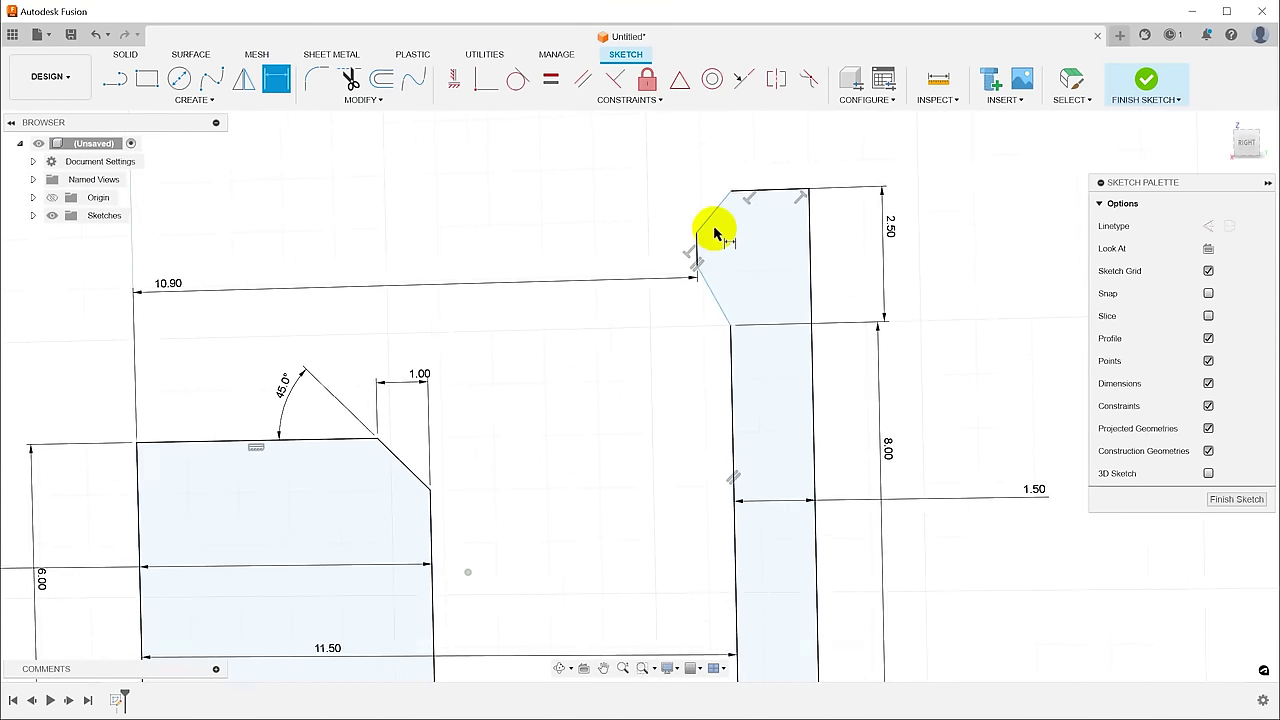
pyautogui.scroll(-1, 716, 233)
pyautogui.scroll(-1, 716, 233)
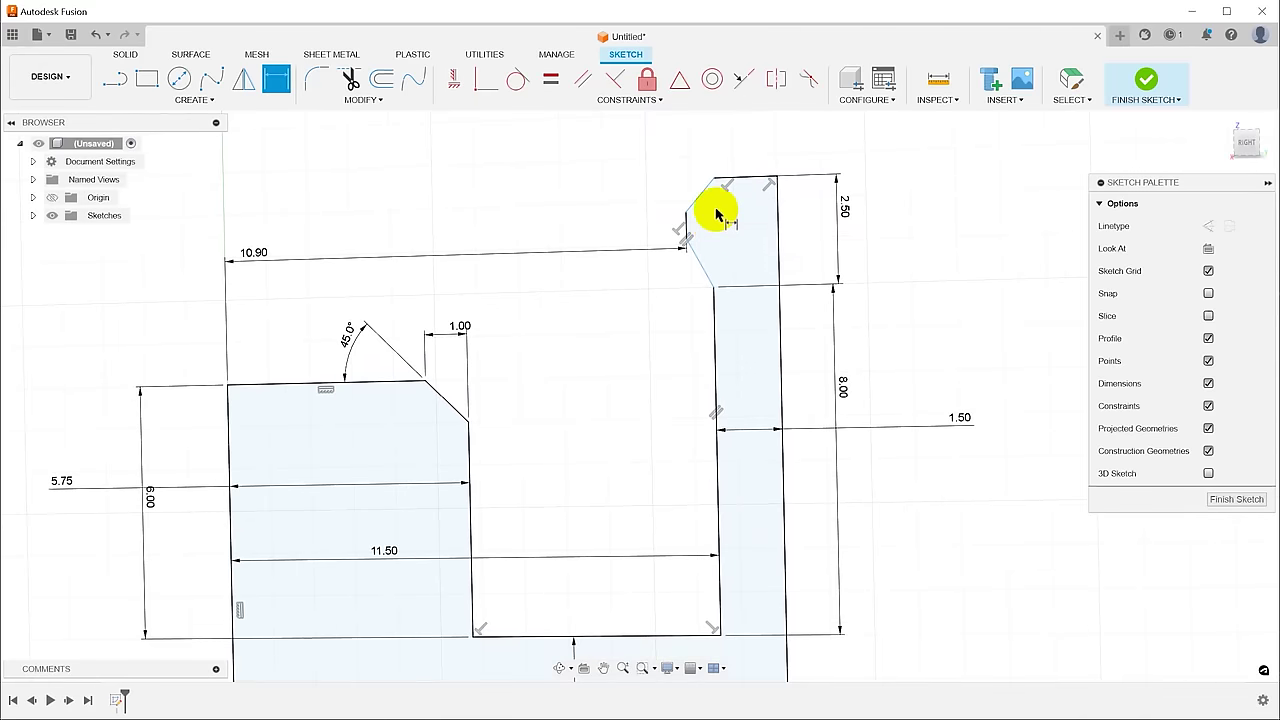
pyautogui.click(703, 197)
pyautogui.click(740, 178)
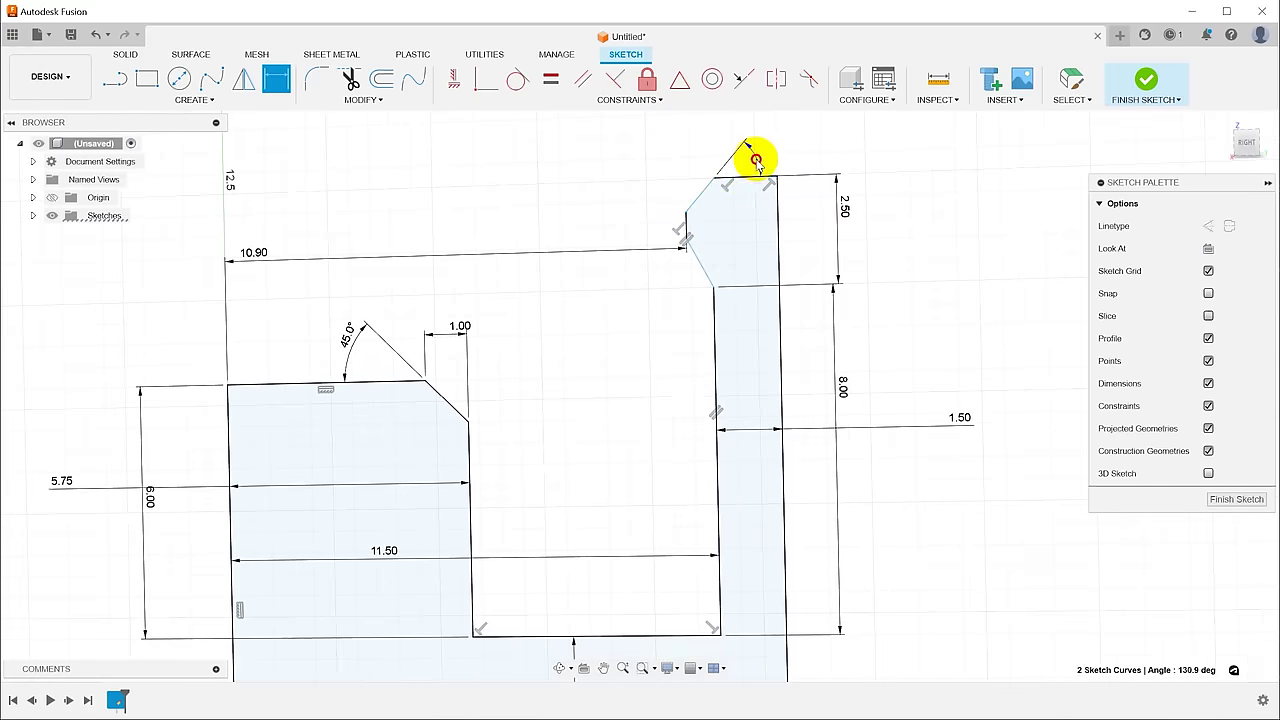
pyautogui.click(747, 145)
pyautogui.write('45')
pyautogui.press('Return')
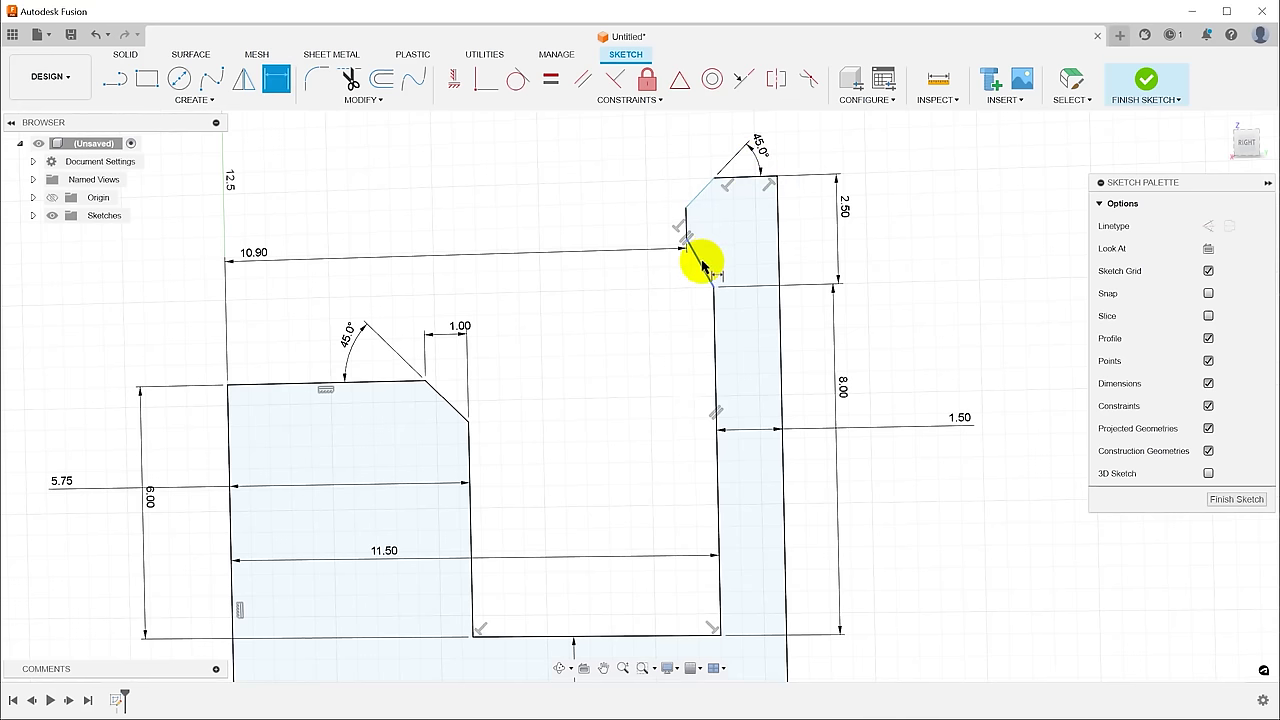
pyautogui.click(697, 263)
pyautogui.click(686, 228)
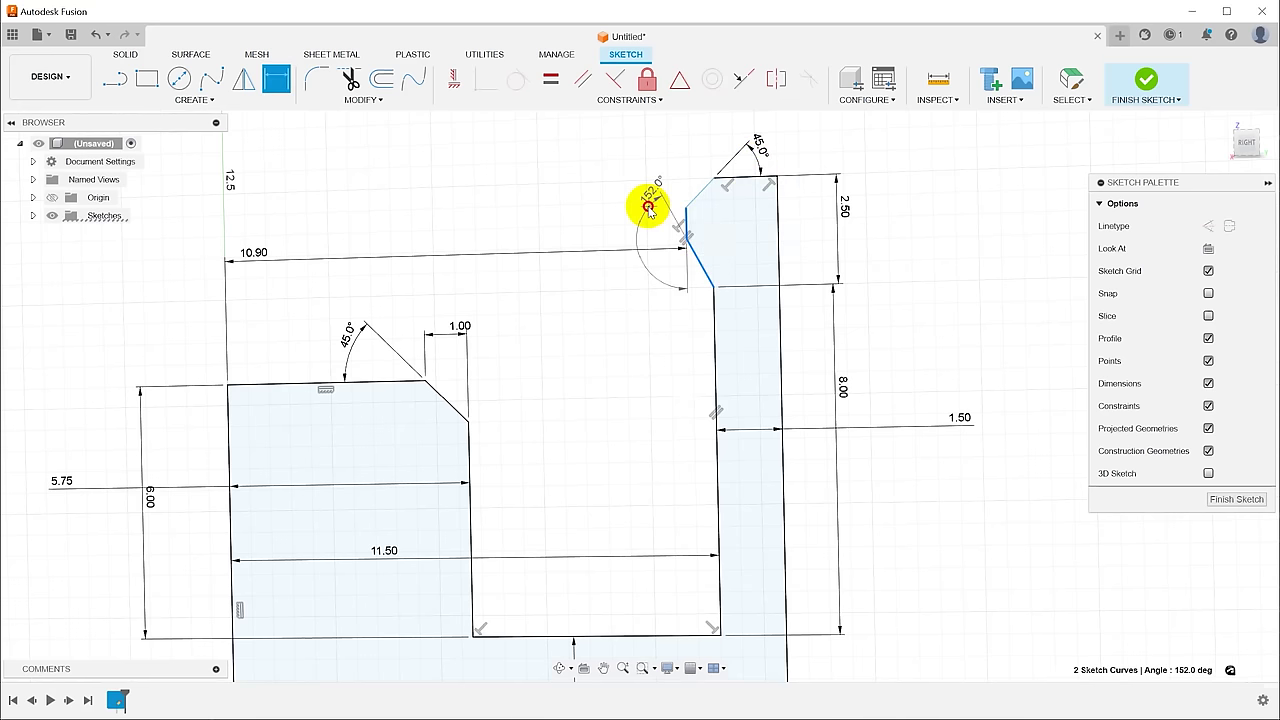
pyautogui.click(655, 207)
pyautogui.press('Return')
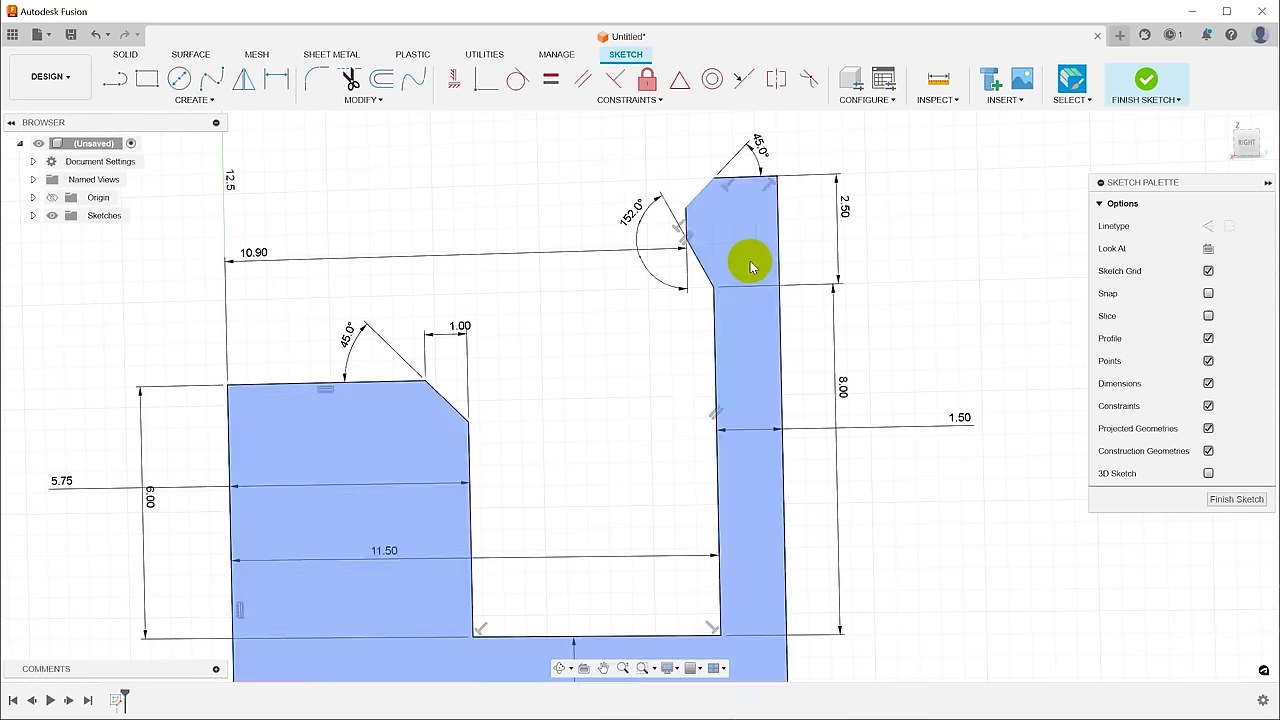
pyautogui.hotkey('ctrl', 'z')
# Step: Dimension the acute angle between the hook's lower slanted edge and its short vertical edge as 45°
pyautogui.press('d')
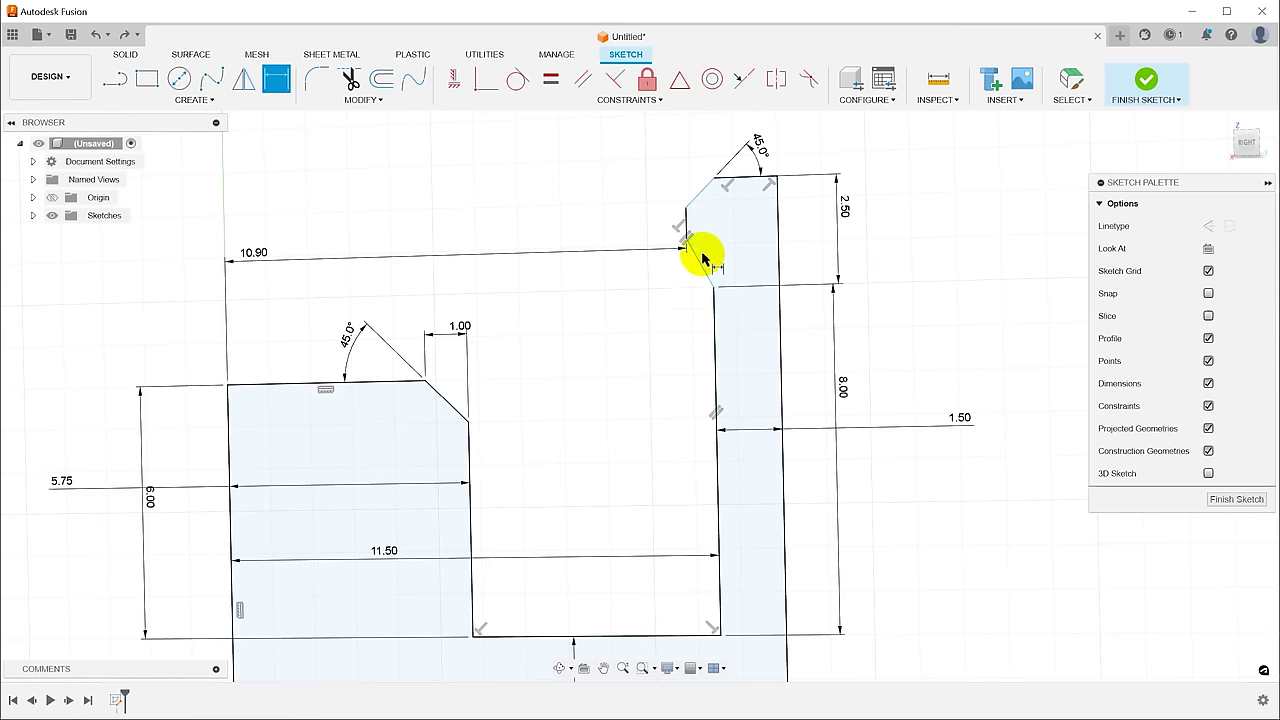
pyautogui.click(687, 222)
pyautogui.click(701, 268)
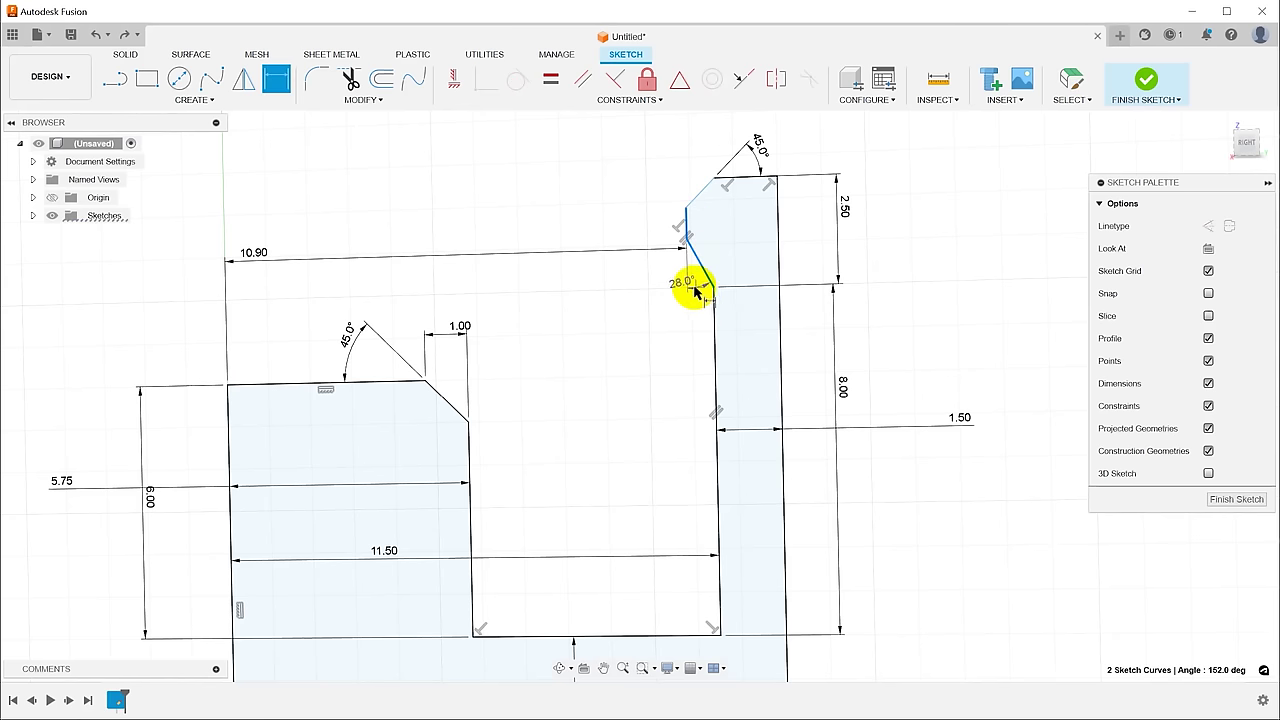
pyautogui.click(691, 278)
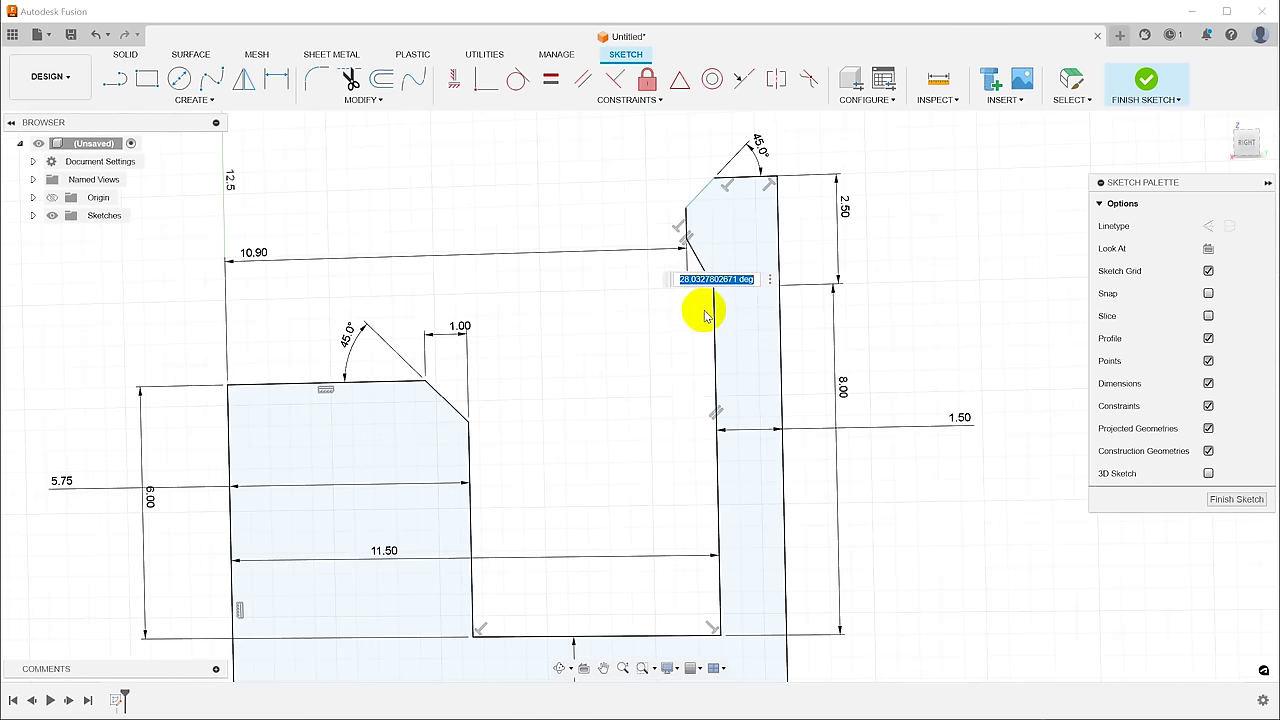
pyautogui.write('45')
pyautogui.press('Return')
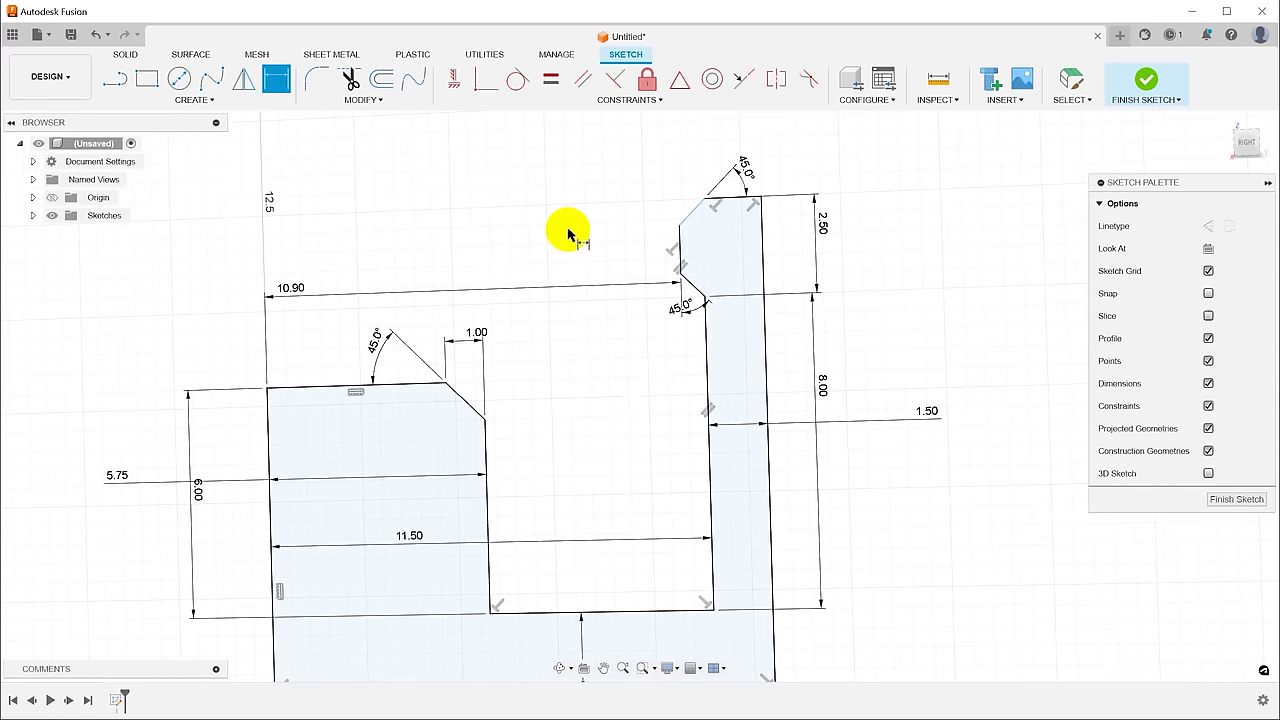
# Step: Dimension the horizontal width of the hook's upper slanted edge as 1 mm
pyautogui.scroll(3, 600, 165)
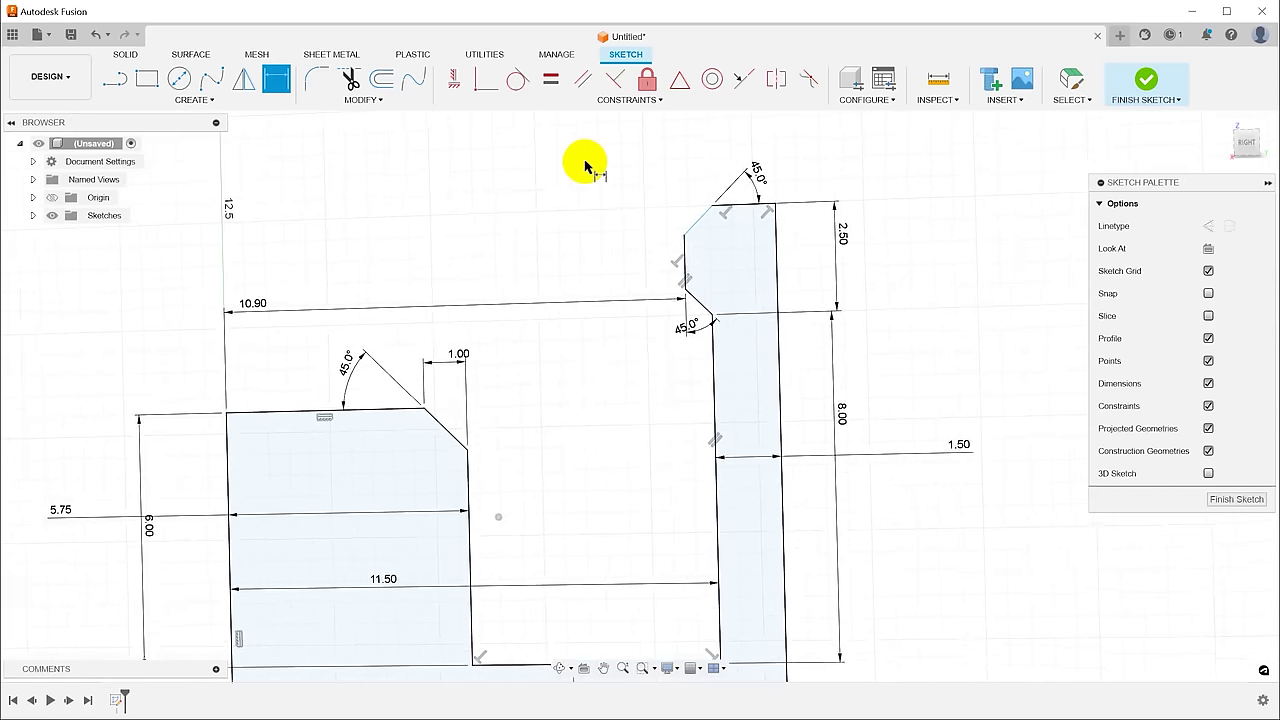
pyautogui.click(678, 305)
pyautogui.click(710, 248)
pyautogui.click(700, 200)
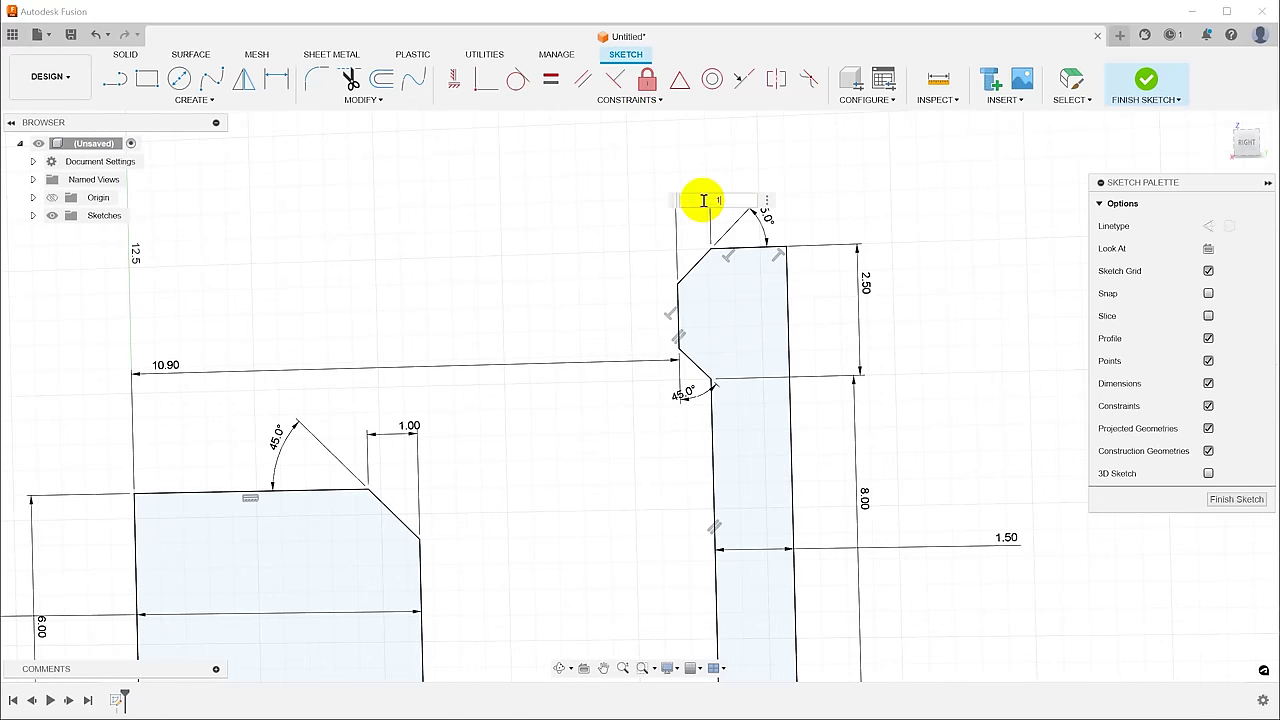
pyautogui.write('1')
pyautogui.press('Return')
pyautogui.scroll(-3, 1006, 298)
pyautogui.scroll(-3, 1018, 290)
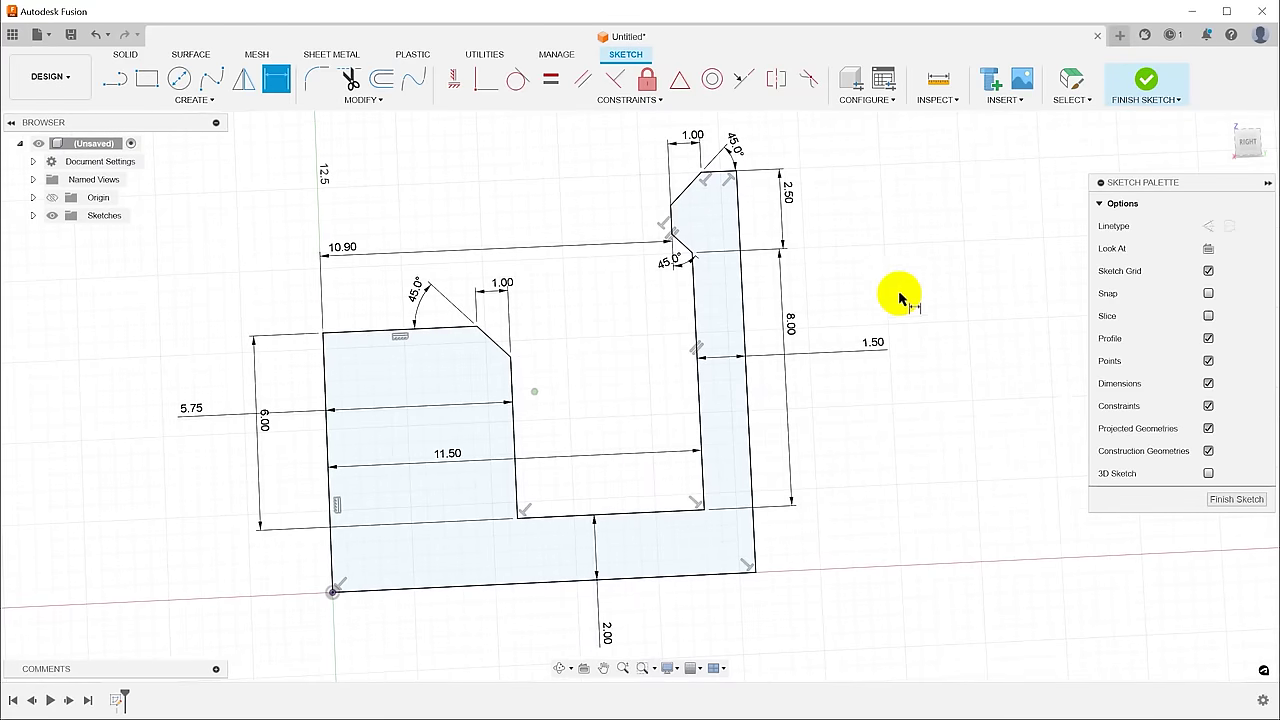
pyautogui.scroll(-2, 920, 423)
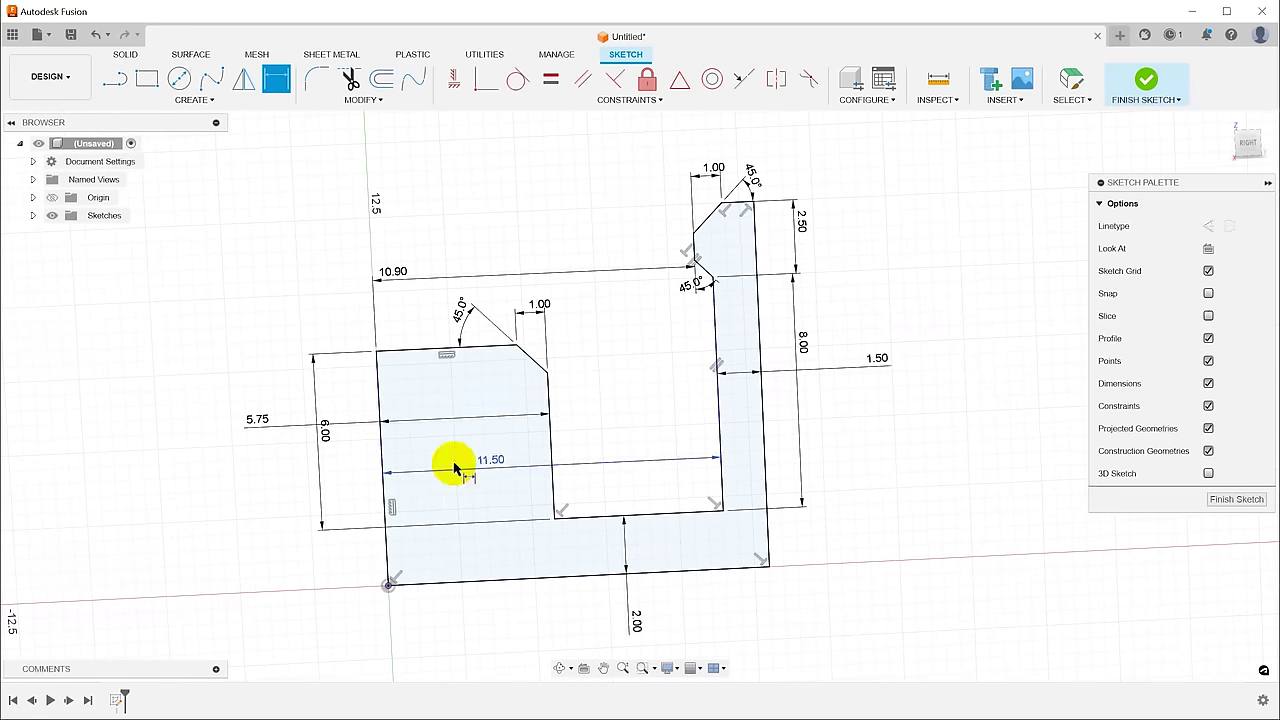
pyautogui.scroll(-2, 866, 429)
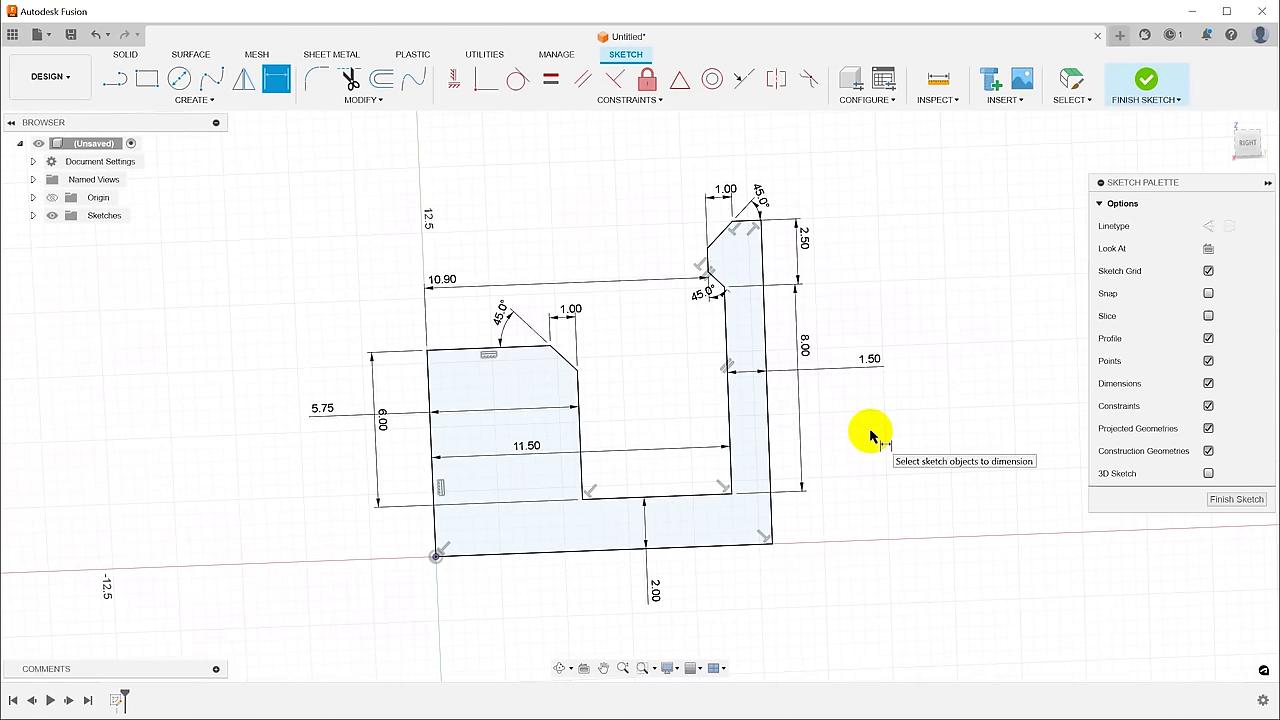
# Step: Finish the sketch and revolve the profile 360° about the block's vertical centre edge as a new body
pyautogui.click(1236, 499)
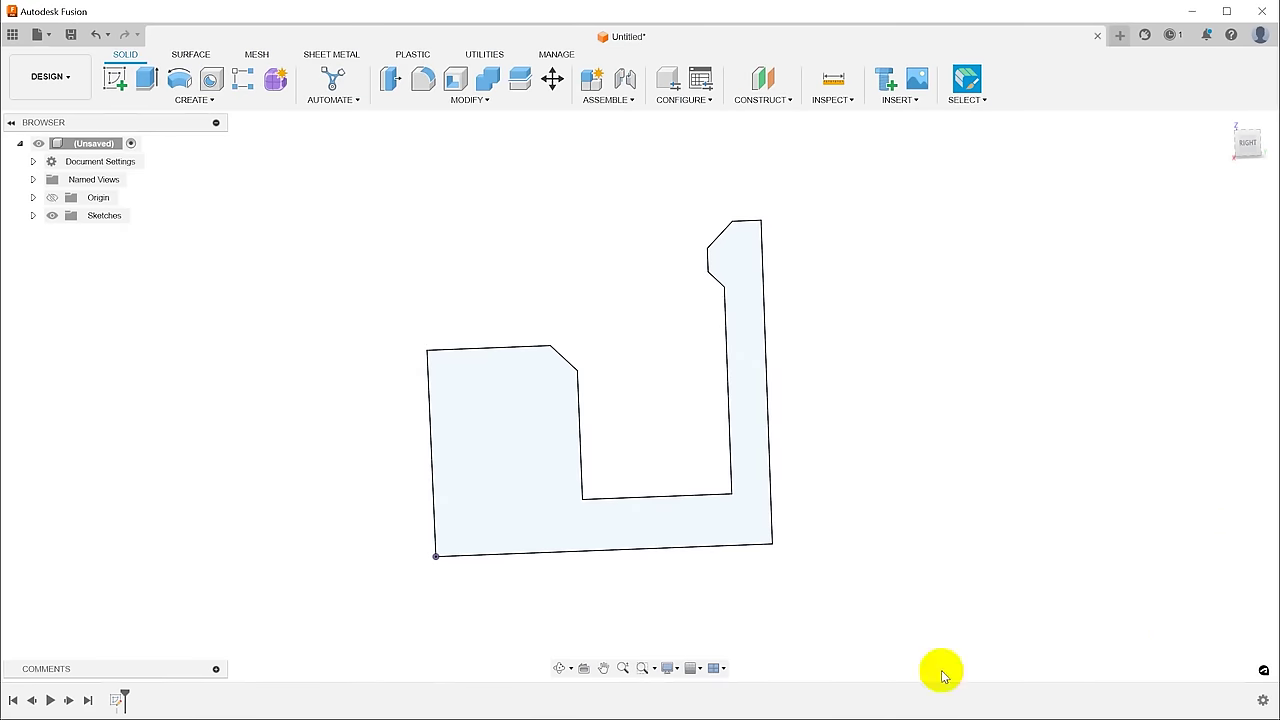
pyautogui.click(547, 460)
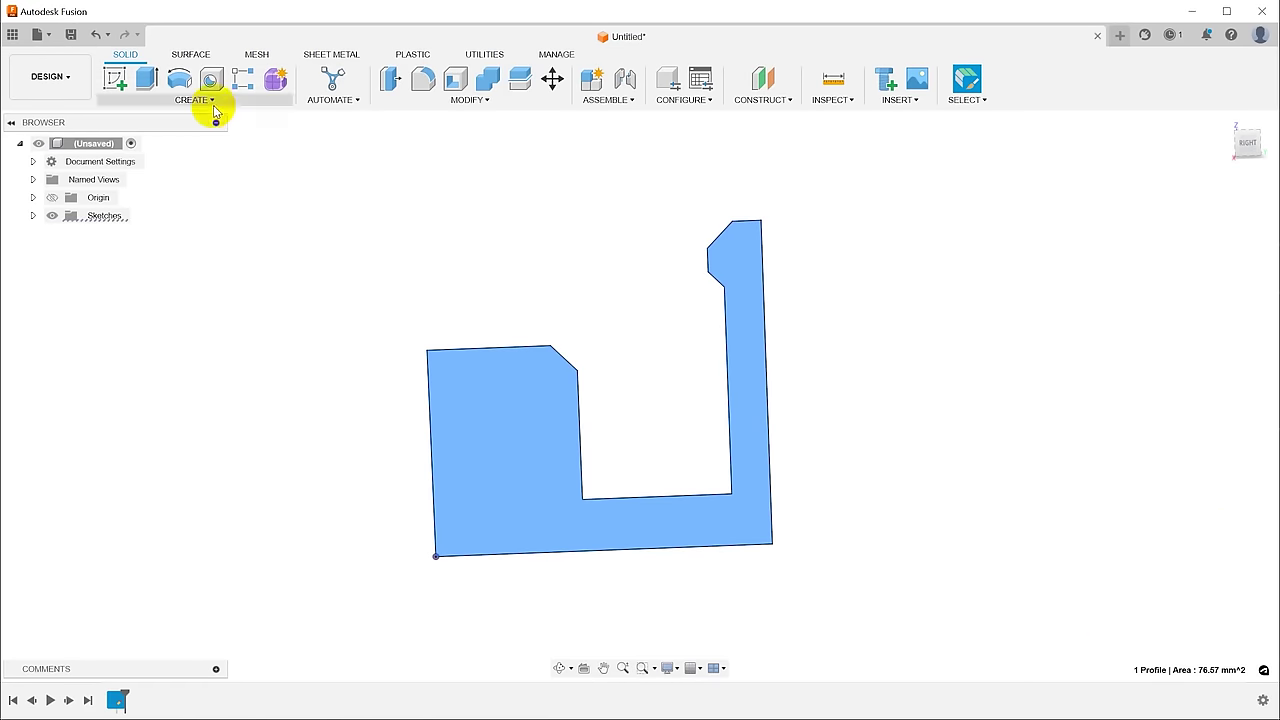
pyautogui.click(177, 80)
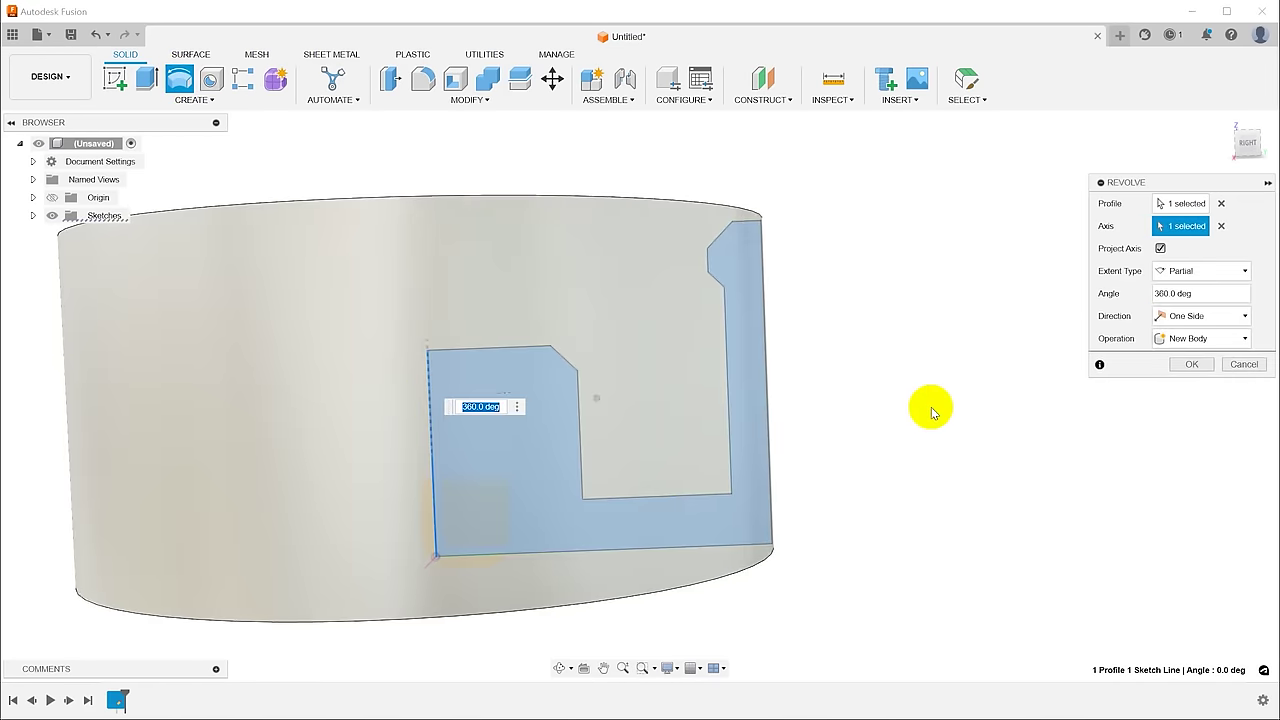
pyautogui.press('F6')
pyautogui.click(1200, 366)
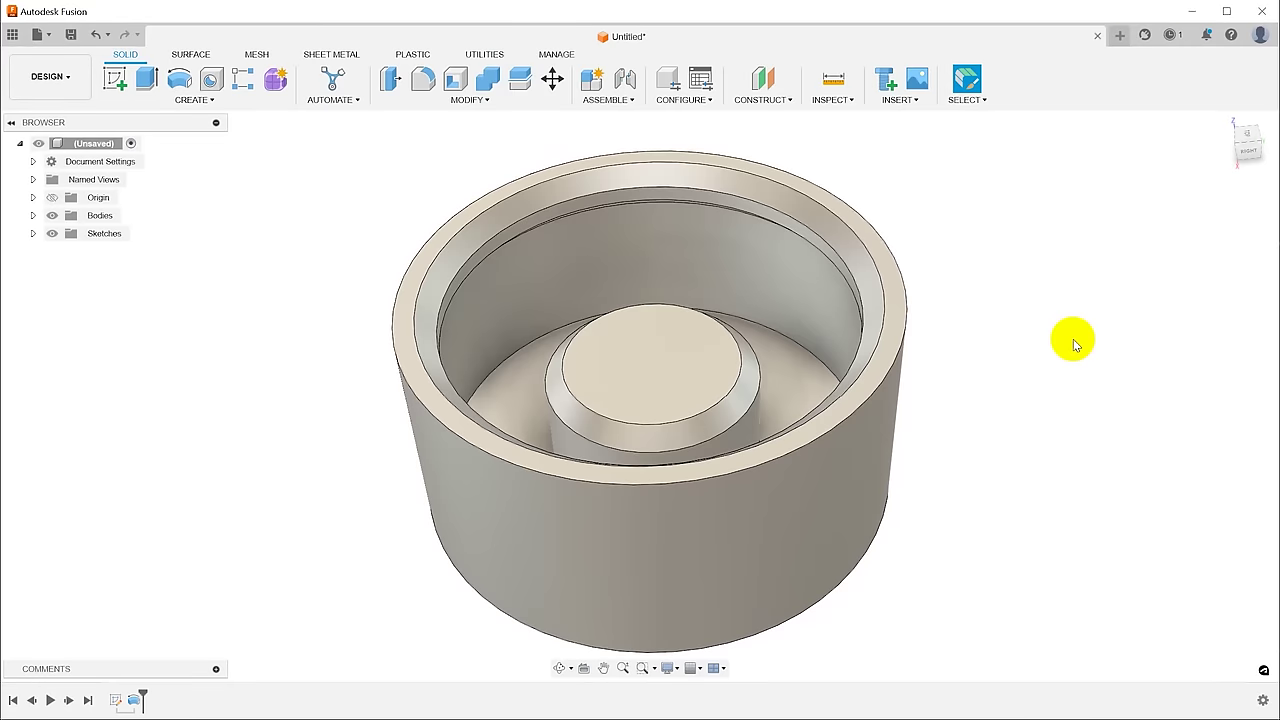
# Step: Start a sketch on the bottom face and draw a horizontal construction line from its centre to beyond the face's edge
pyautogui.click(619, 376)
pyautogui.rightClick(612, 366)
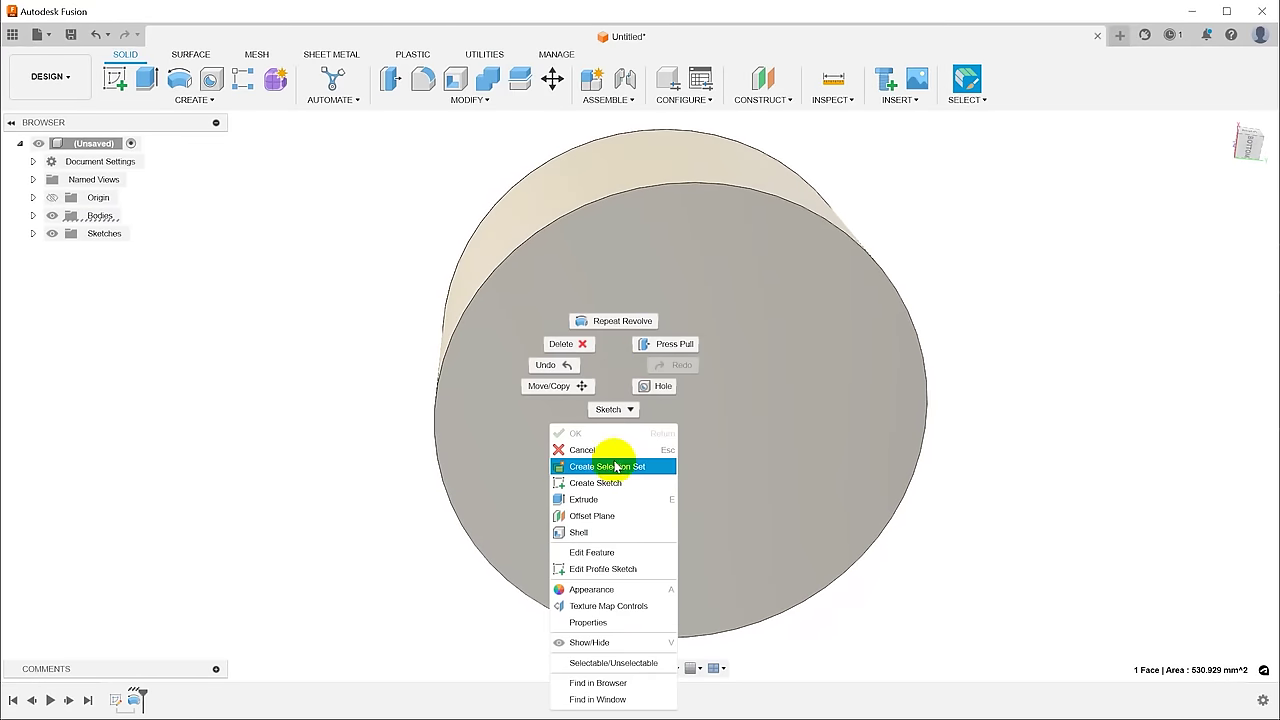
pyautogui.click(608, 483)
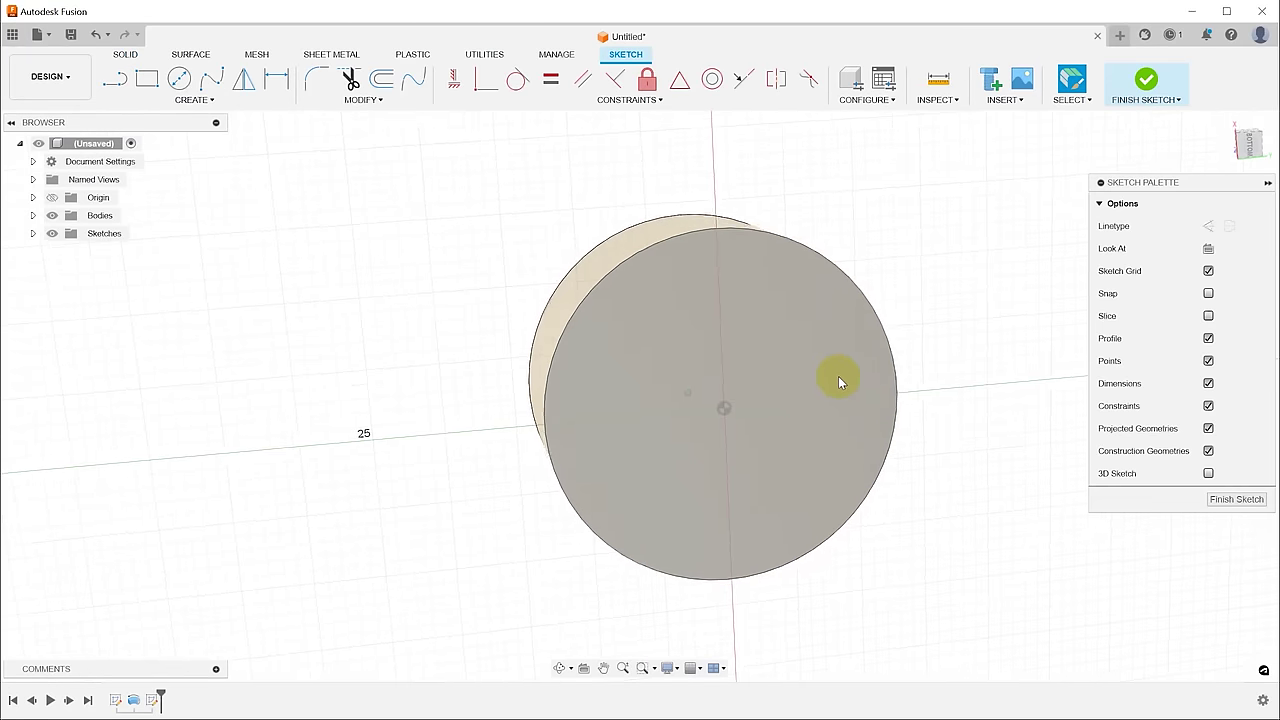
pyautogui.click(740, 391)
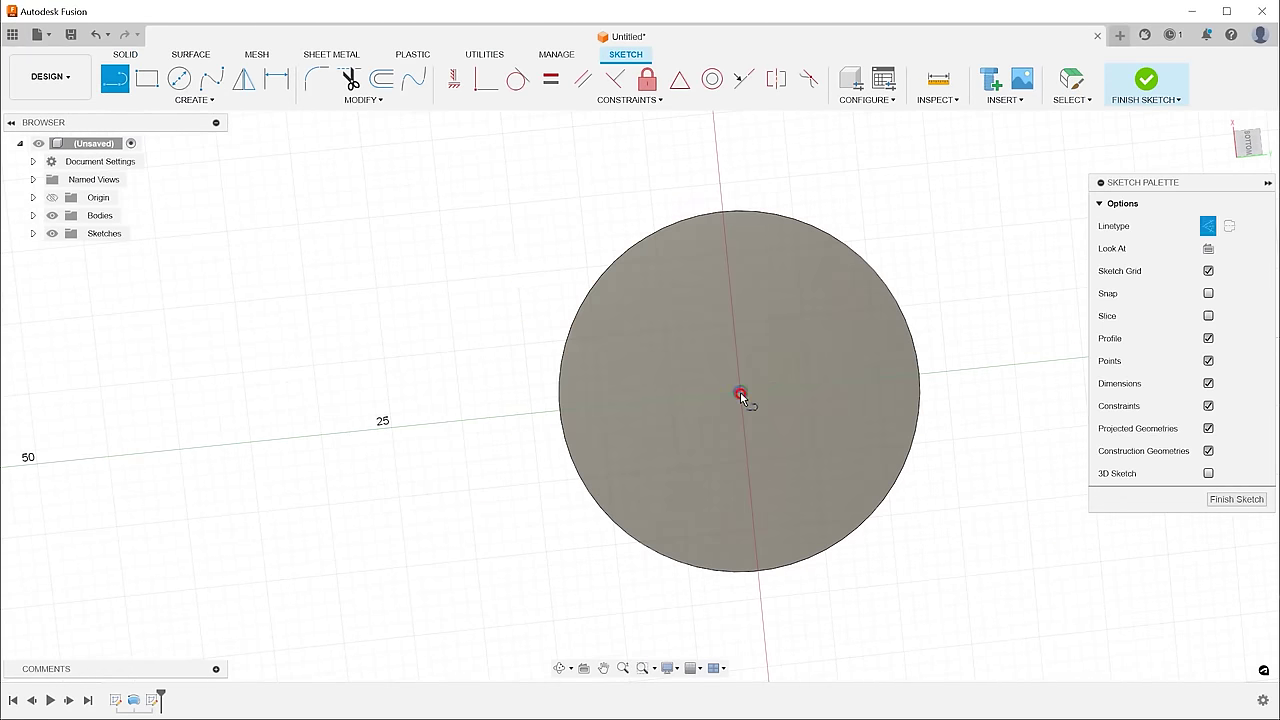
pyautogui.click(372, 430)
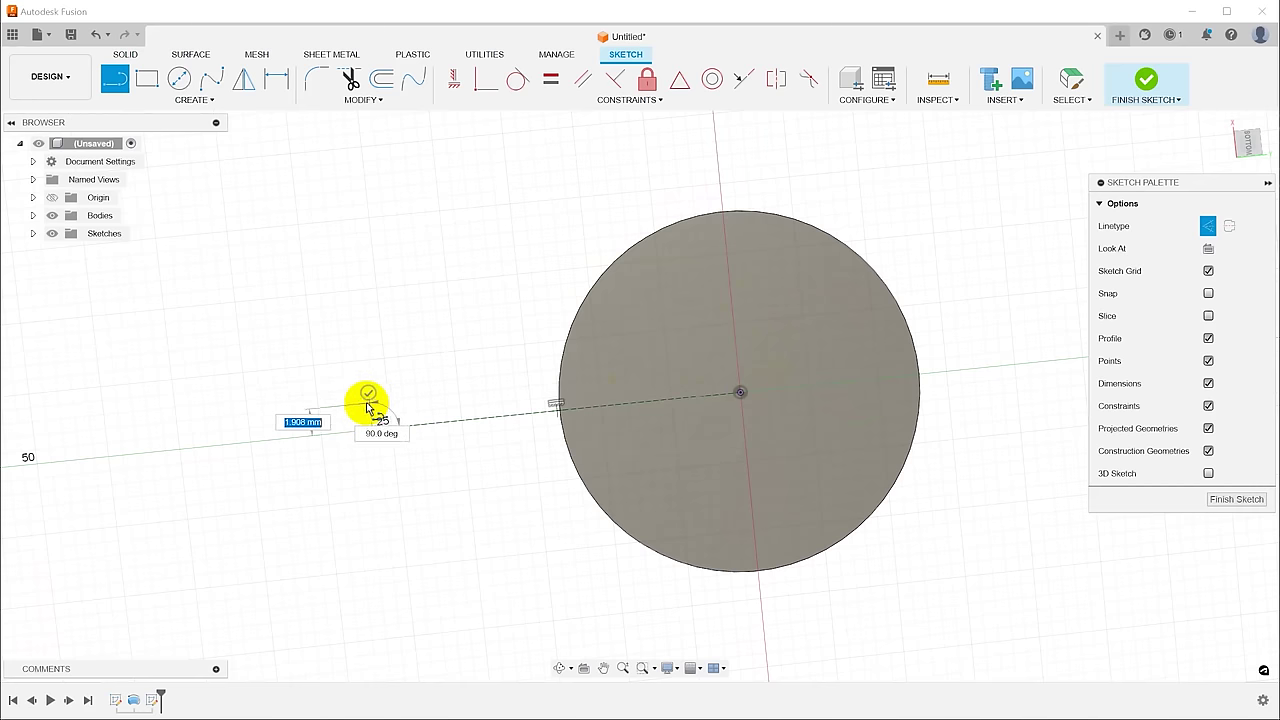
pyautogui.press('Escape')
# Step: Sketch a circle centred on the construction line's outer end and dimension its diameter as 2 mm
pyautogui.press('c')
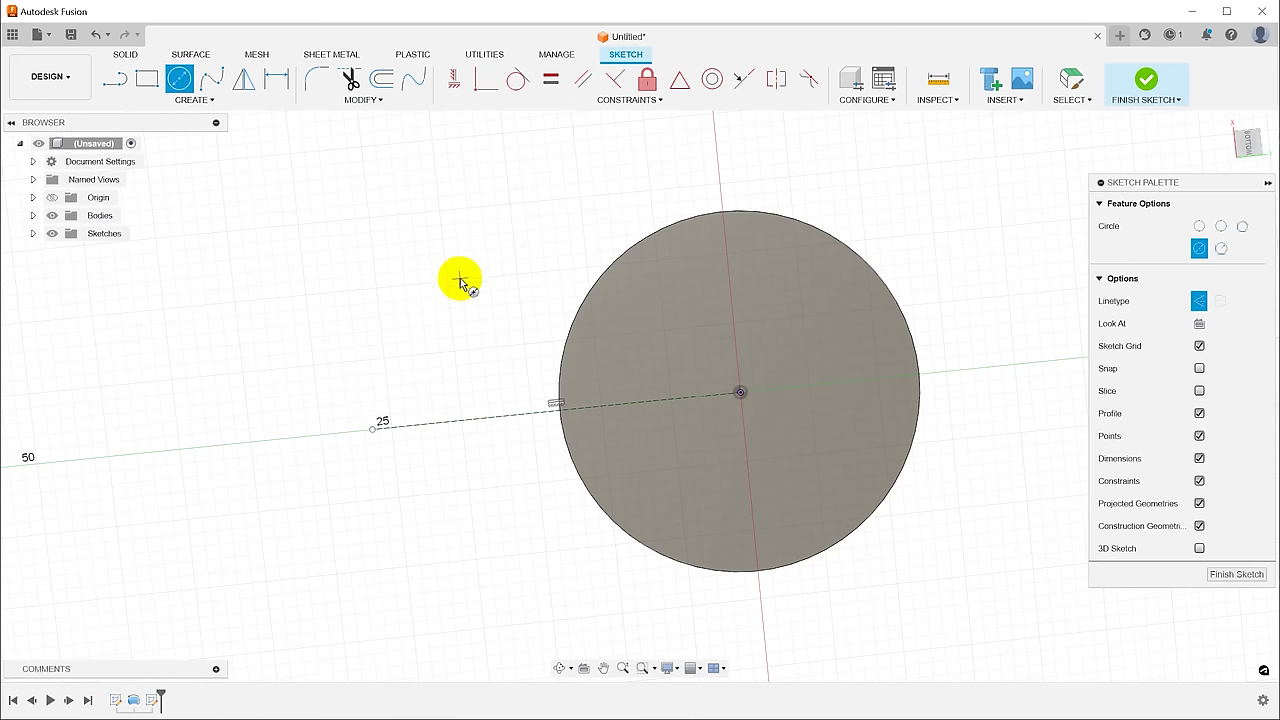
pyautogui.click(372, 430)
pyautogui.click(400, 380)
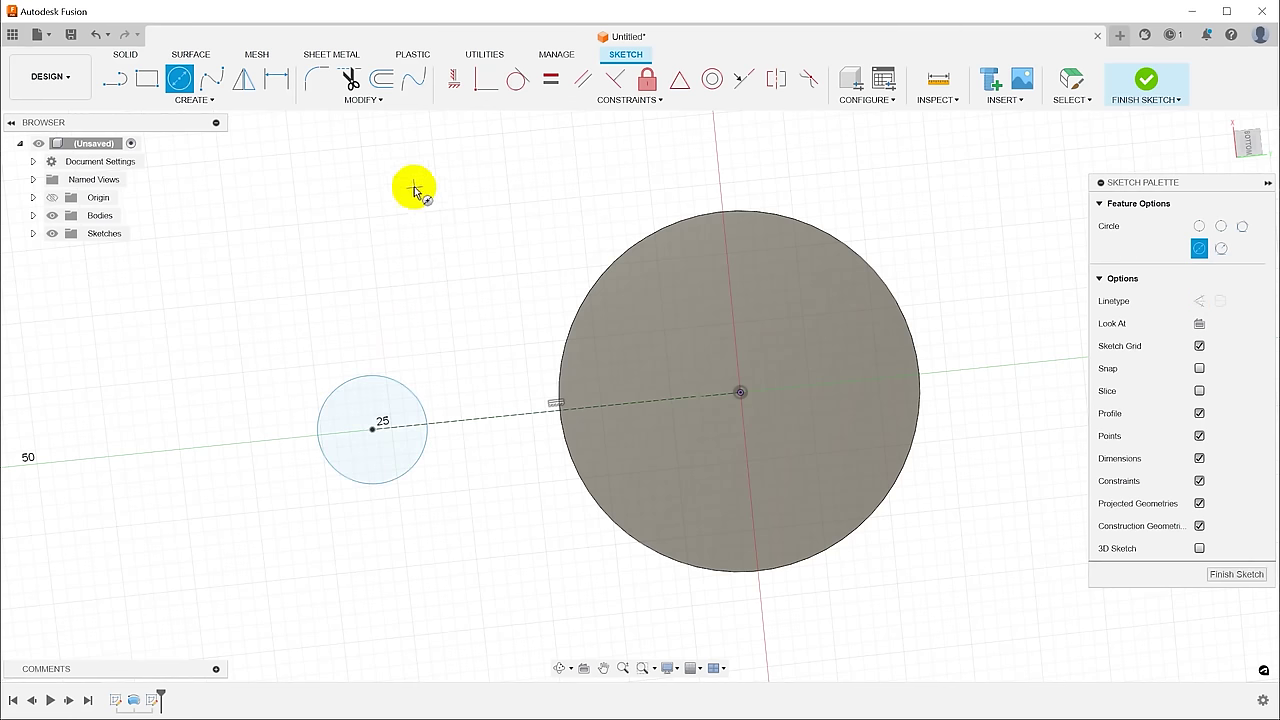
pyautogui.press('d')
pyautogui.click(336, 385)
pyautogui.click(302, 340)
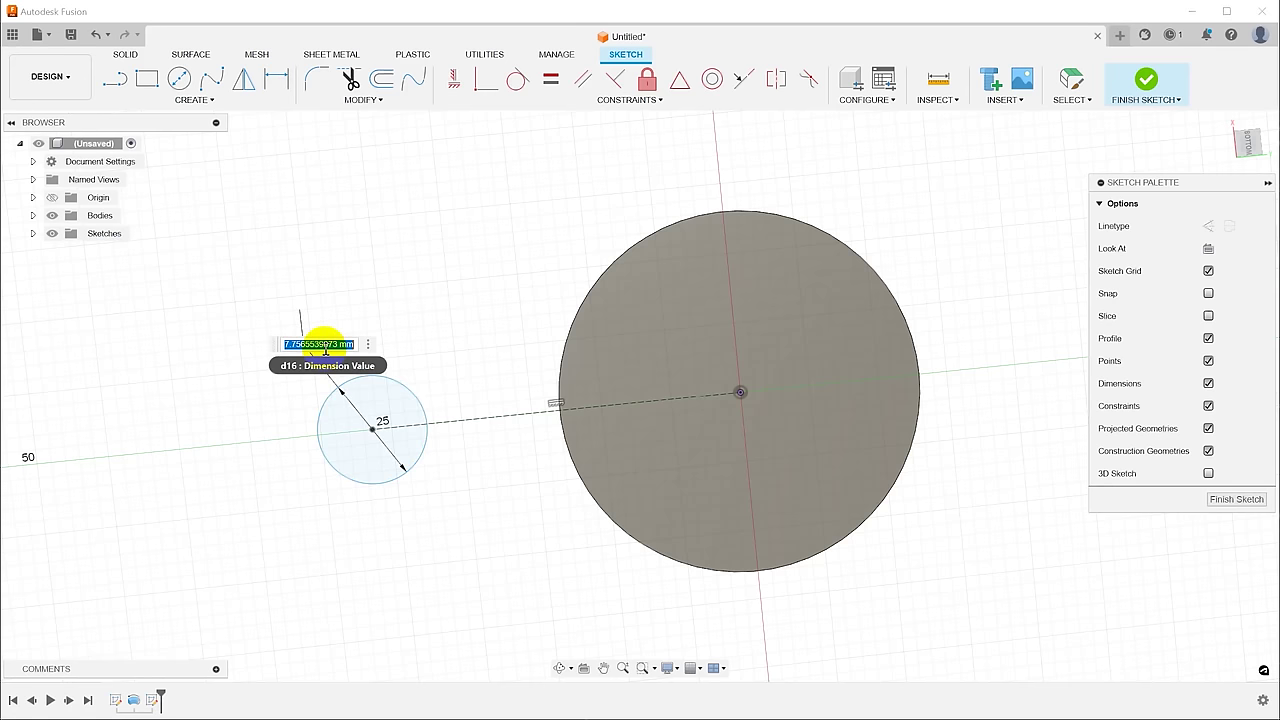
pyautogui.write('2')
pyautogui.press('Return')
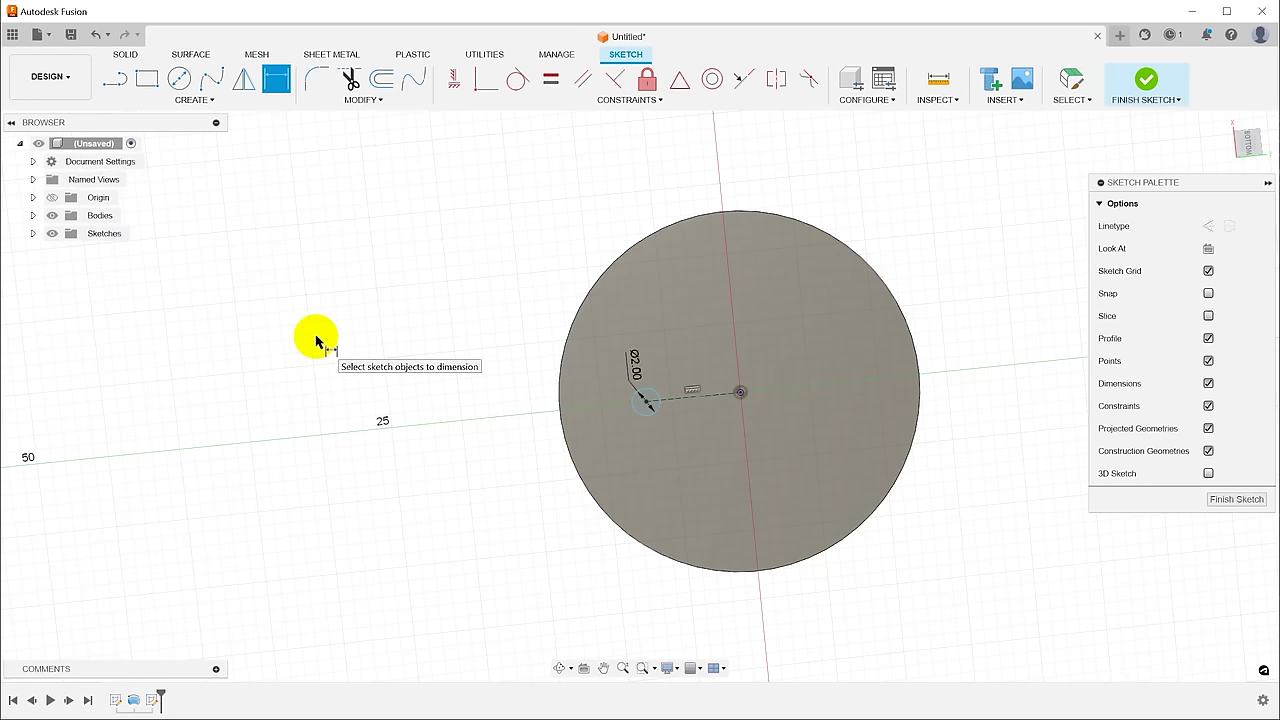
# Step: Move the small circle's centre back outside the round face and offset the circle outward by 2 mm
pyautogui.moveTo(647, 403)
pyautogui.mouseDown()
pyautogui.moveTo(463, 408)
pyautogui.moveTo(686, 406)
pyautogui.moveTo(337, 407)
pyautogui.moveTo(548, 409)
pyautogui.moveTo(371, 417)
pyautogui.moveTo(465, 421)
pyautogui.moveTo(443, 410)
pyautogui.mouseUp()
pyautogui.scroll(4, 500, 302)
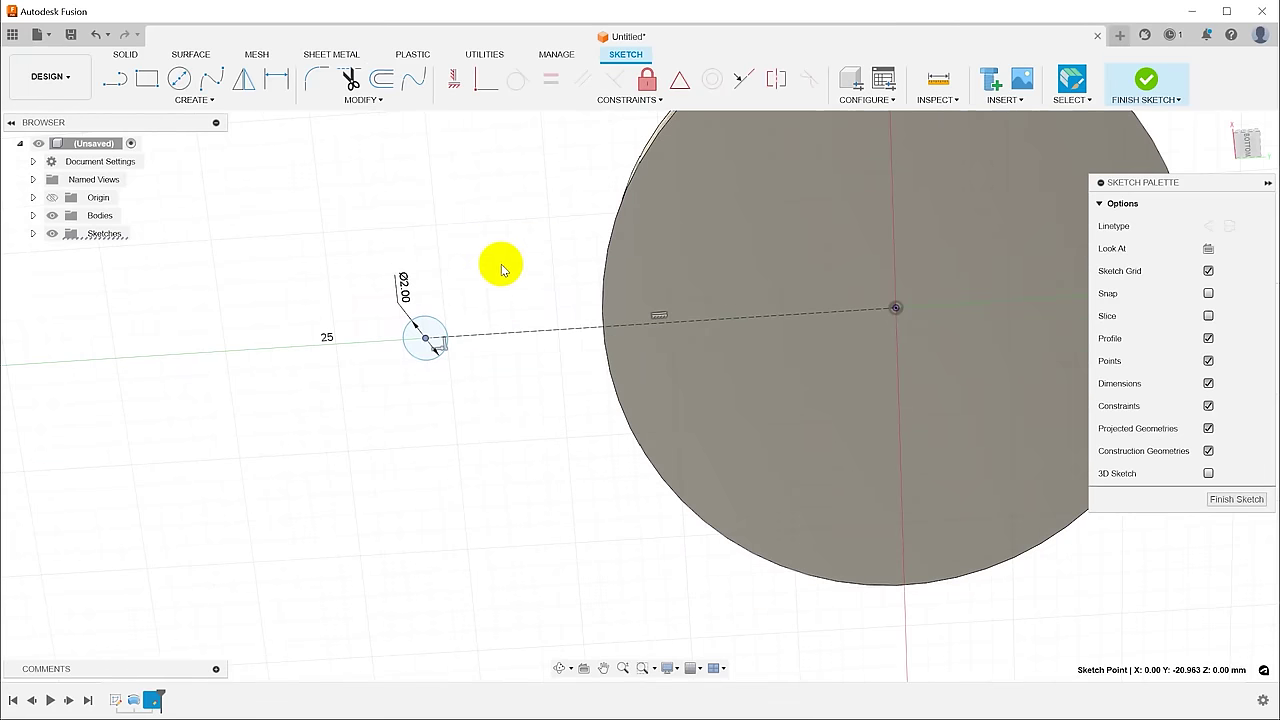
pyautogui.press('o')
pyautogui.click(432, 316)
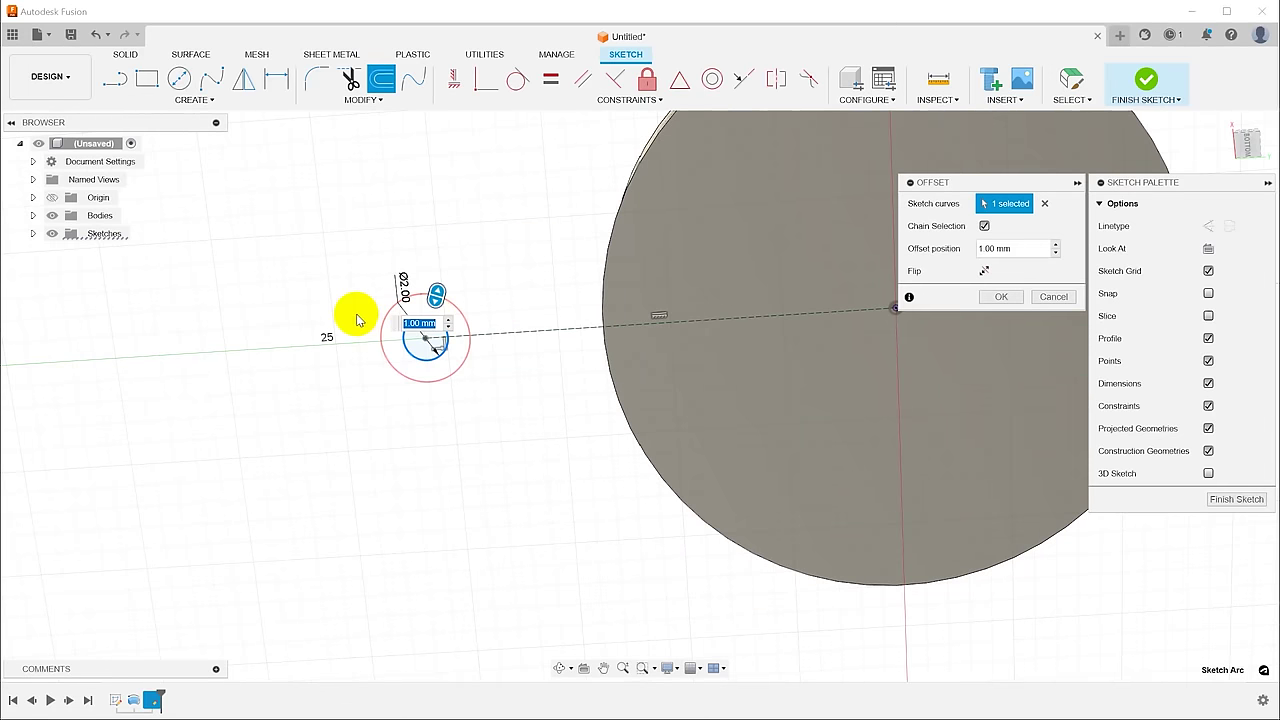
pyautogui.write('2')
pyautogui.press('Return')
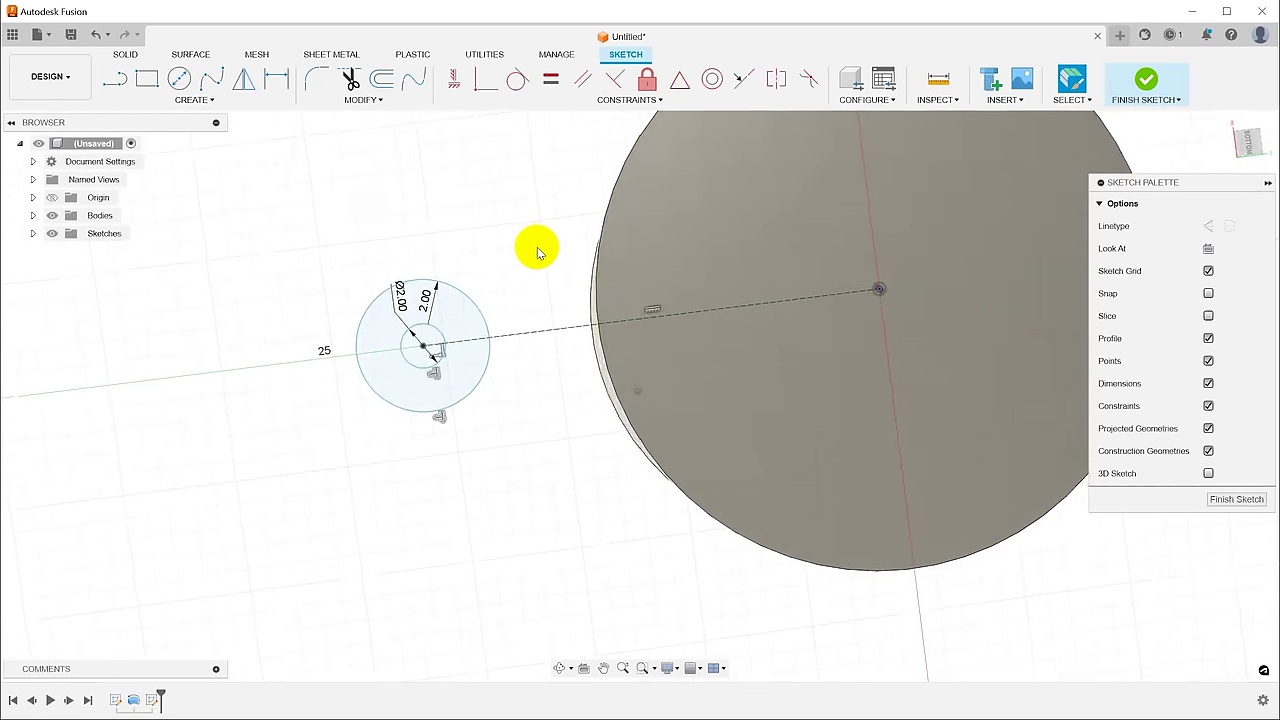
# Step: Set the inner circle's diameter to 4 mm
pyautogui.doubleClick(397, 310)
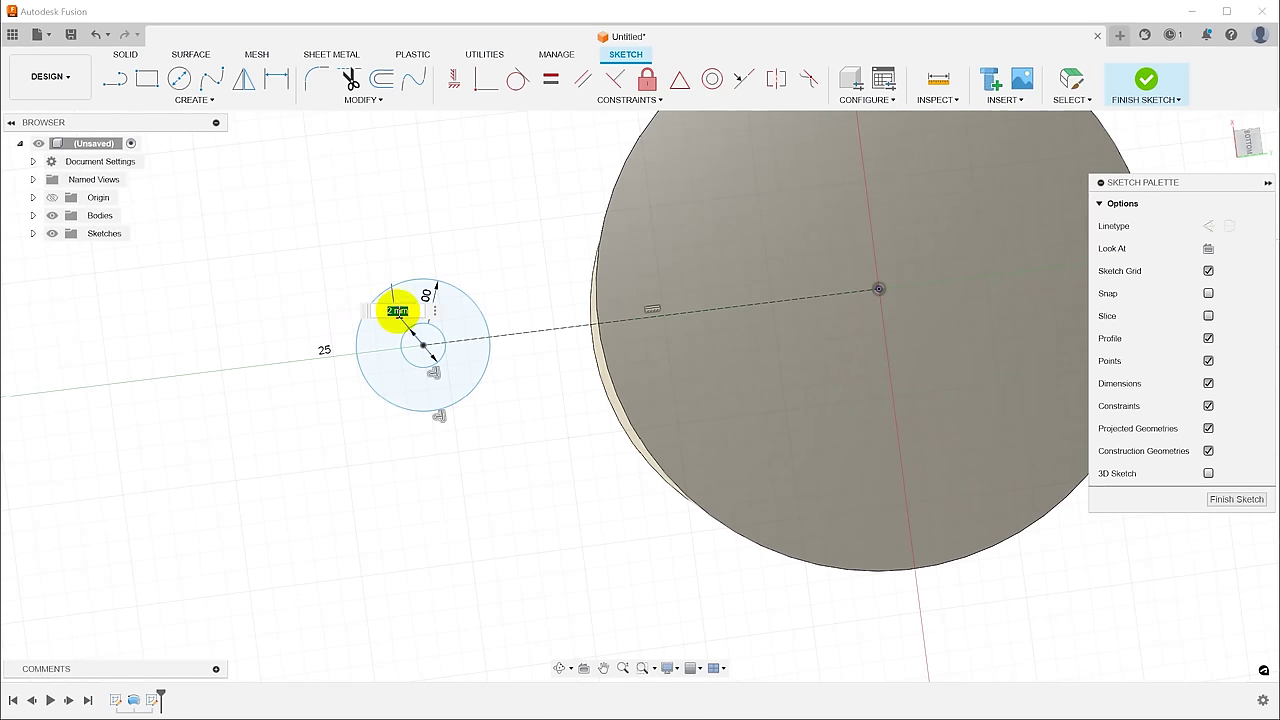
pyautogui.write('4')
pyautogui.press('Return')
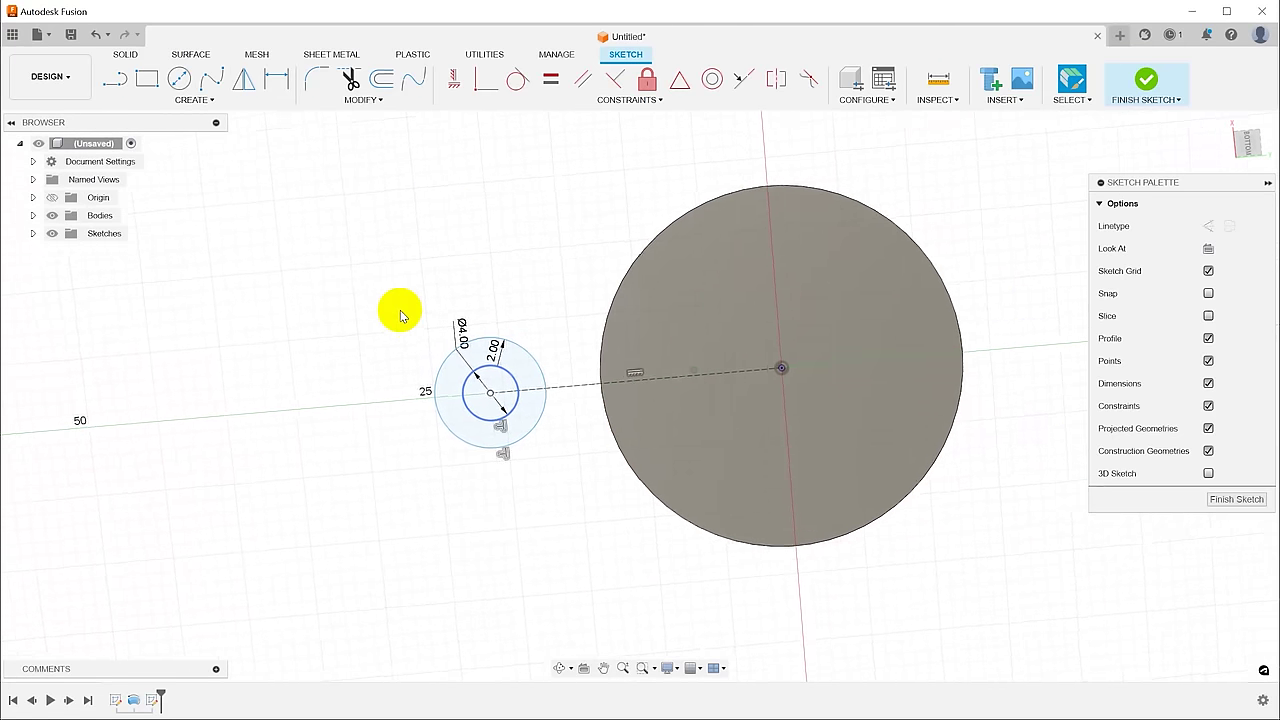
# Step: Project the round bottom face into the sketch
pyautogui.press('l')
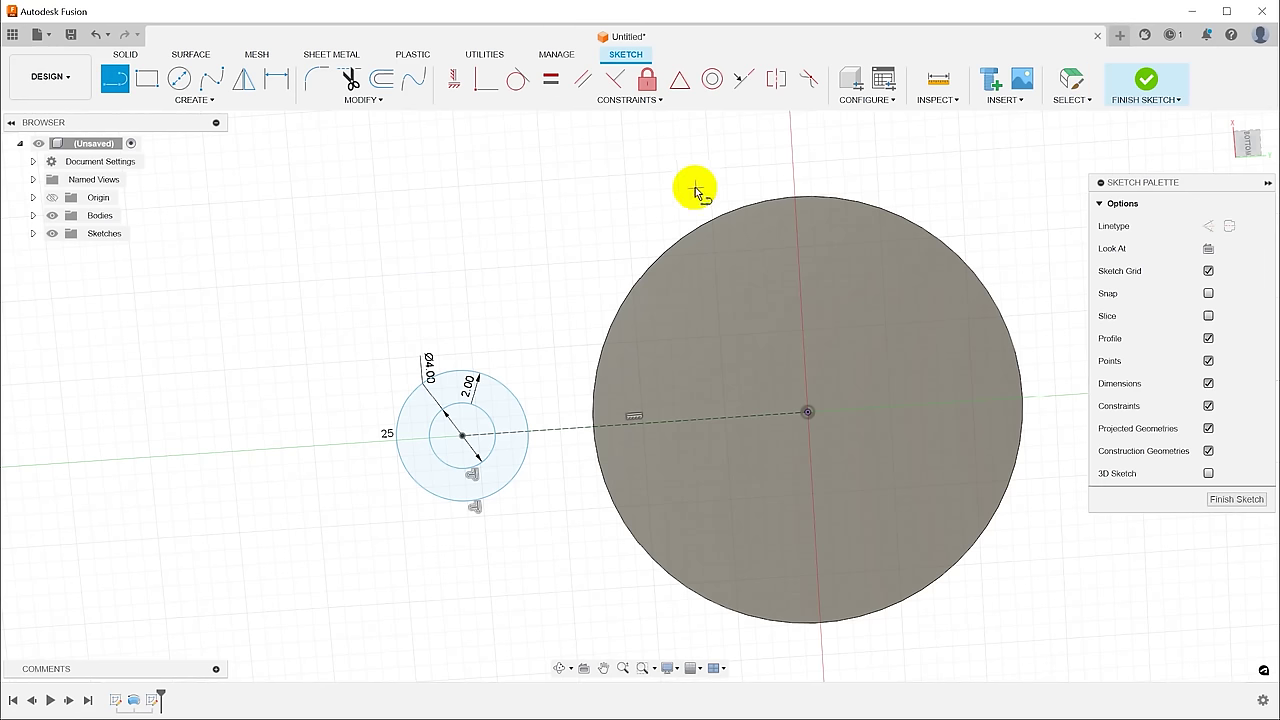
pyautogui.press('p')
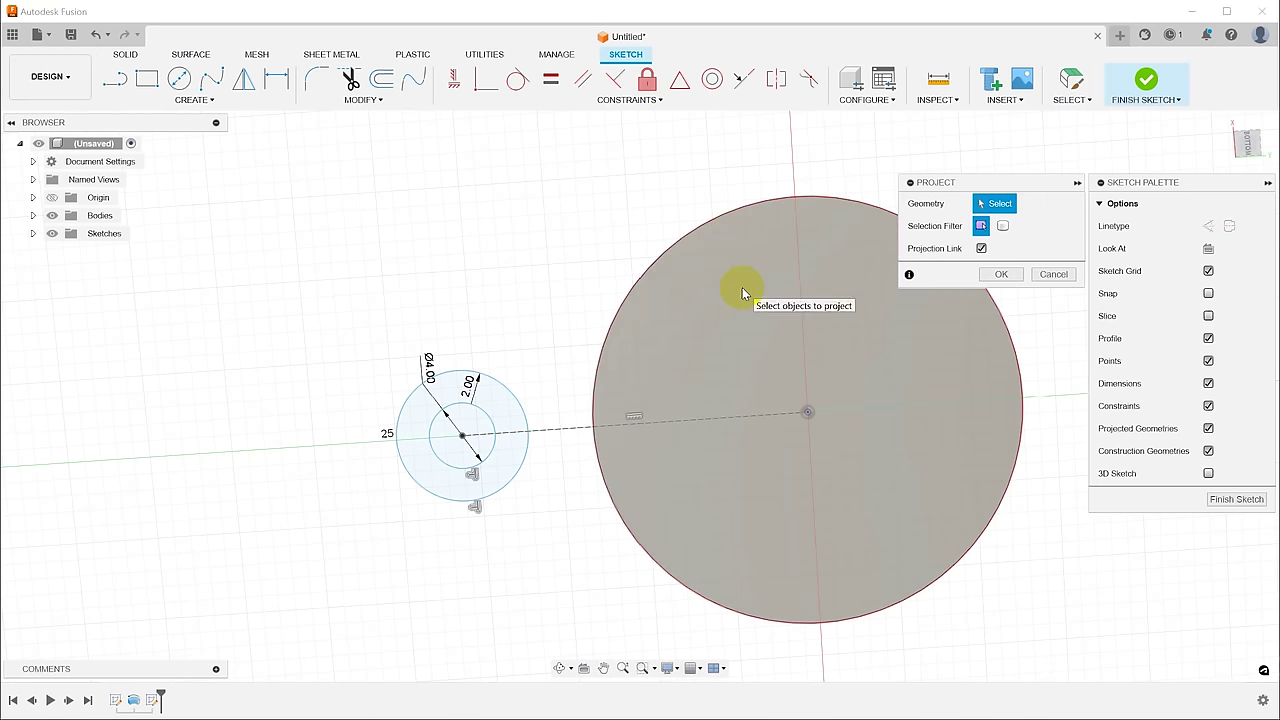
pyautogui.click(728, 266)
pyautogui.click(1010, 275)
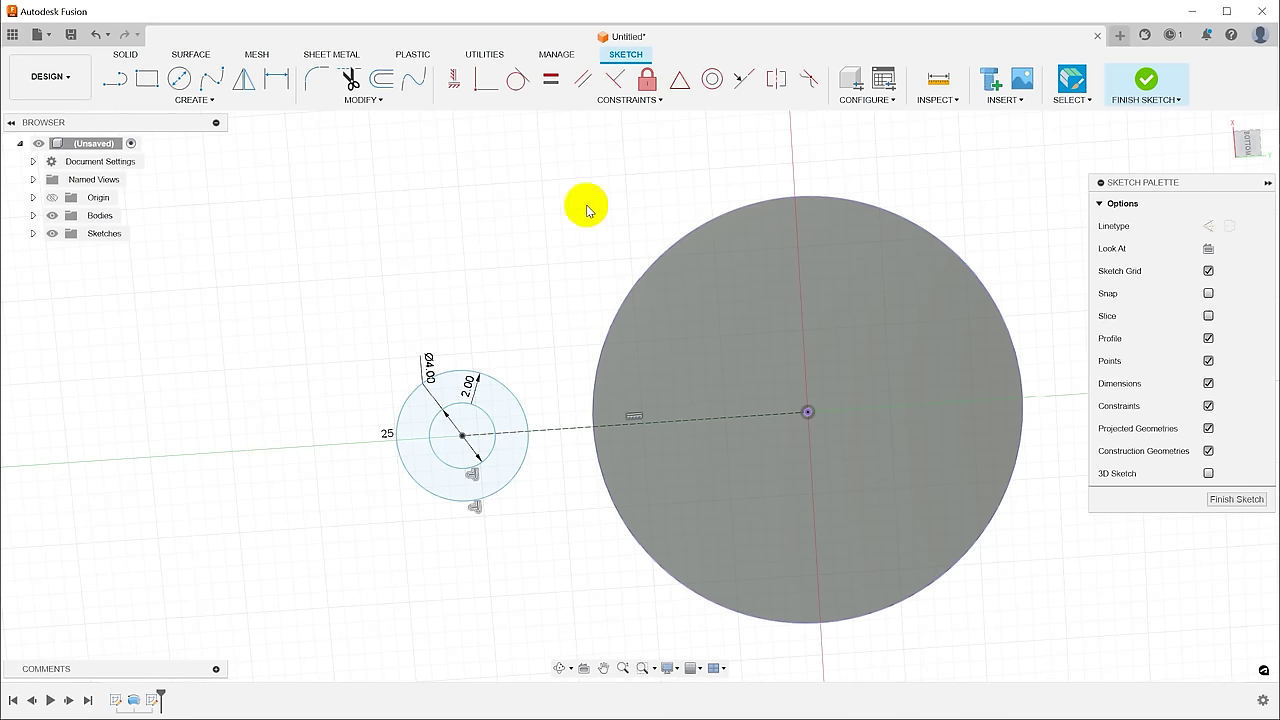
# Step: Draw two lines from opposite sides of the projected circle, each ending tangent to the outer offset circle
pyautogui.press('l')
pyautogui.click(675, 243)
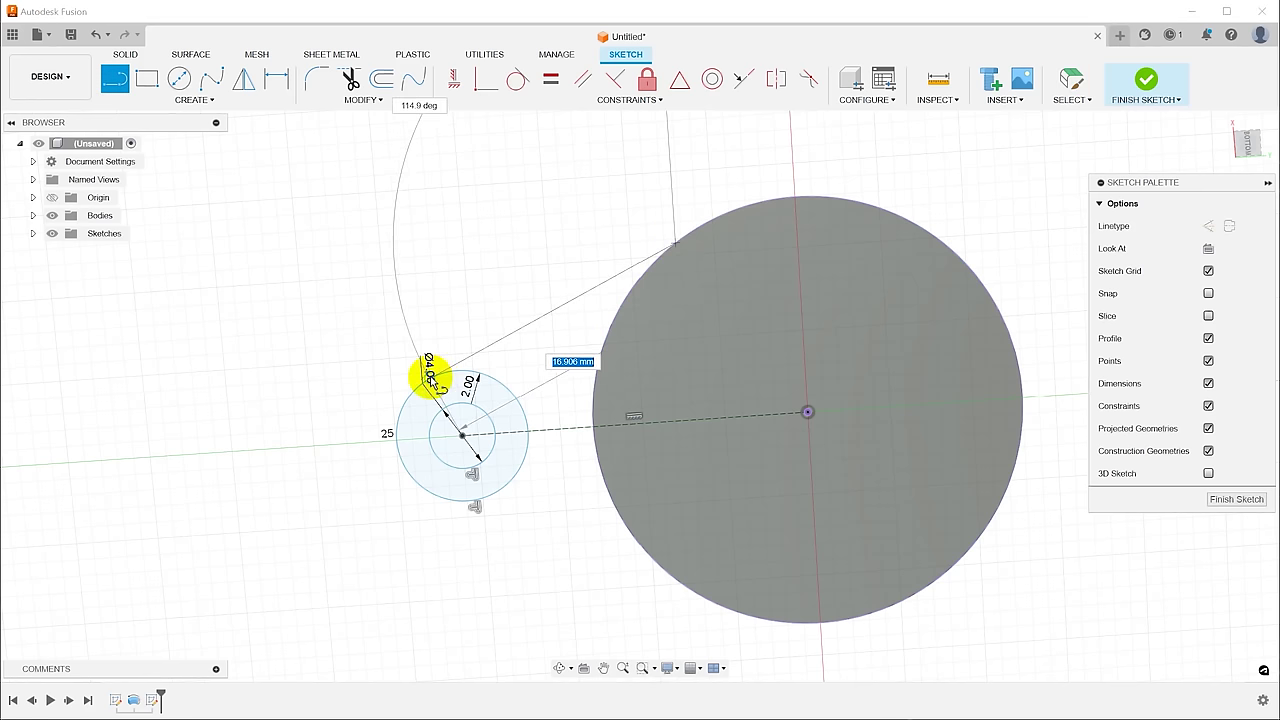
pyautogui.click(430, 378)
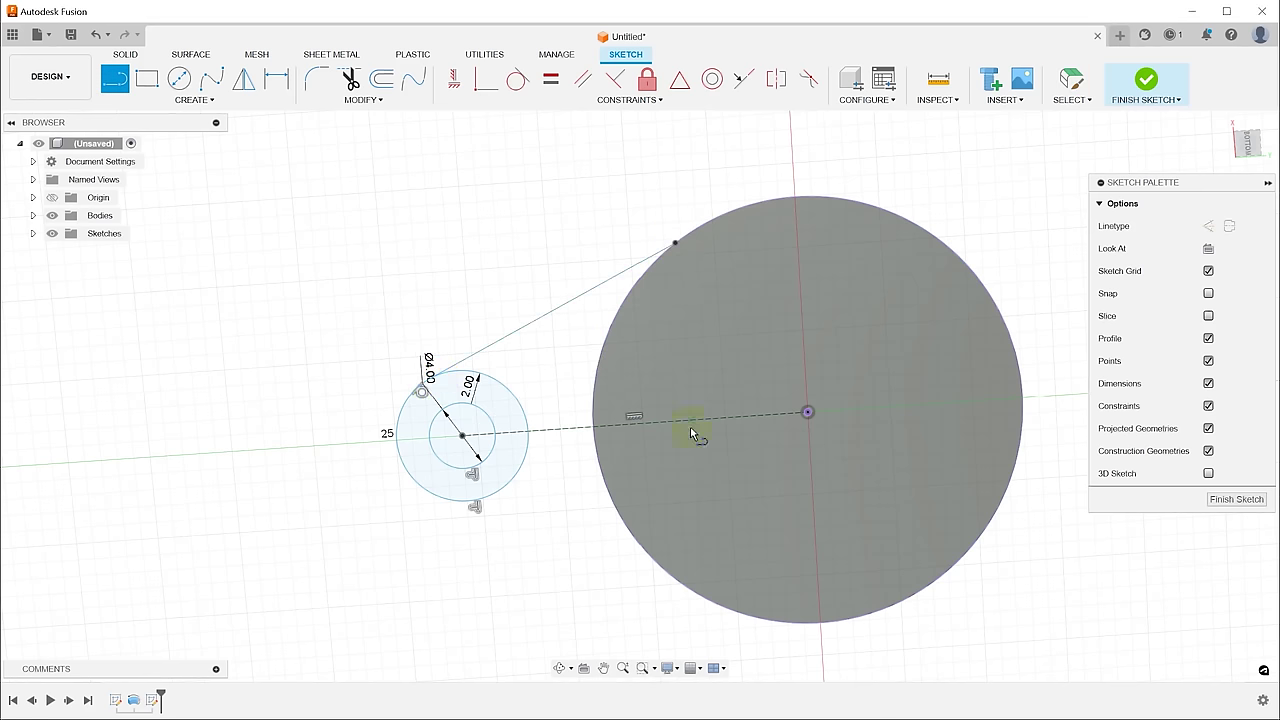
pyautogui.click(677, 583)
pyautogui.click(445, 505)
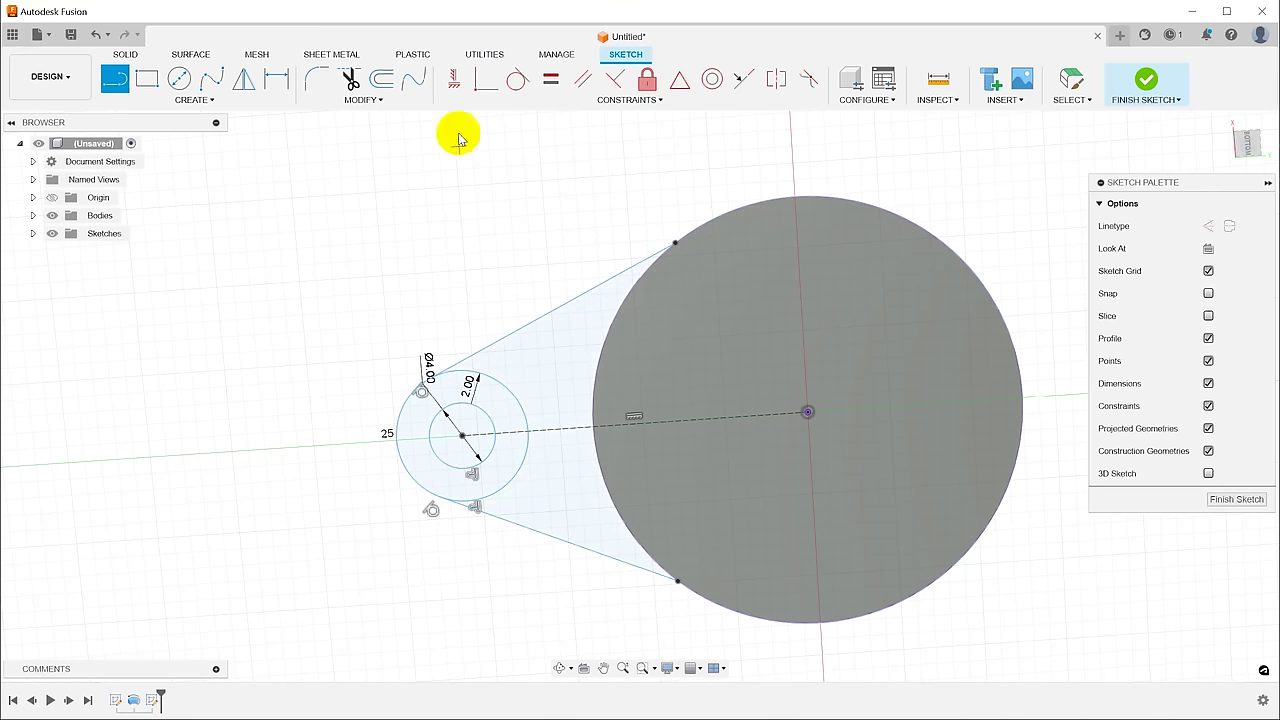
# Step: Make both connecting lines tangent to the large projected circle
pyautogui.click(517, 79)
pyautogui.click(574, 543)
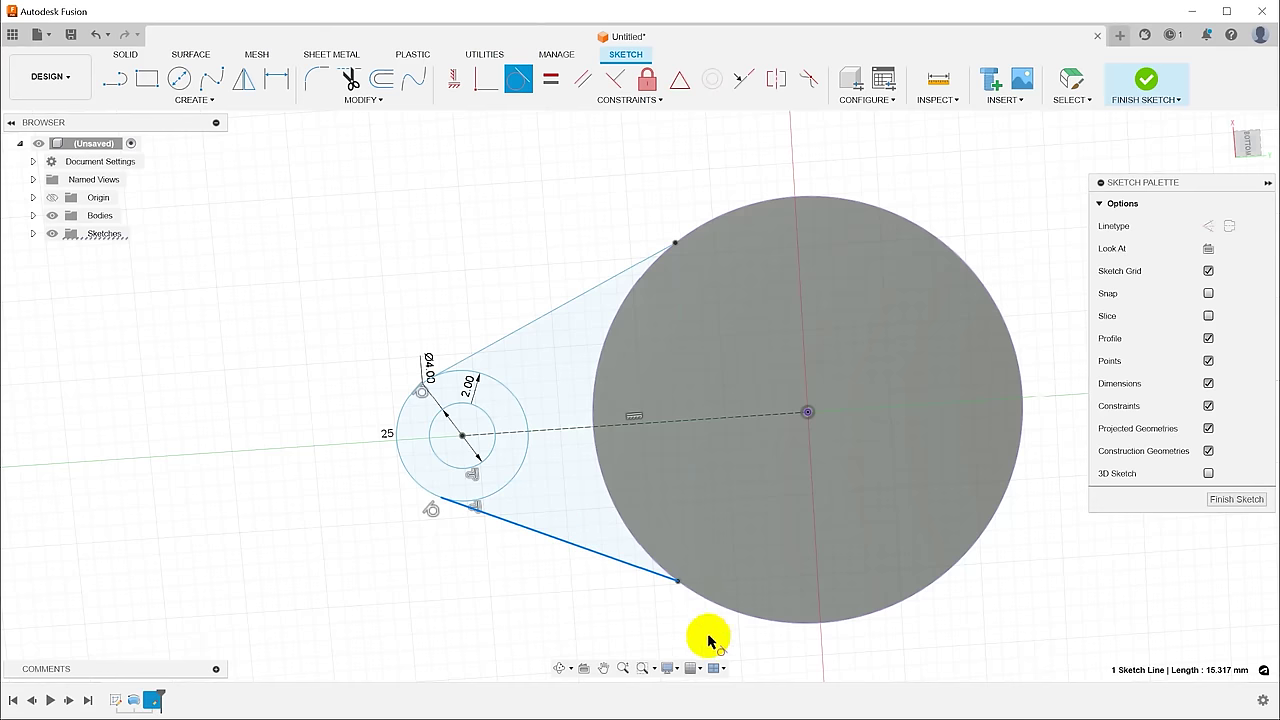
pyautogui.click(729, 540)
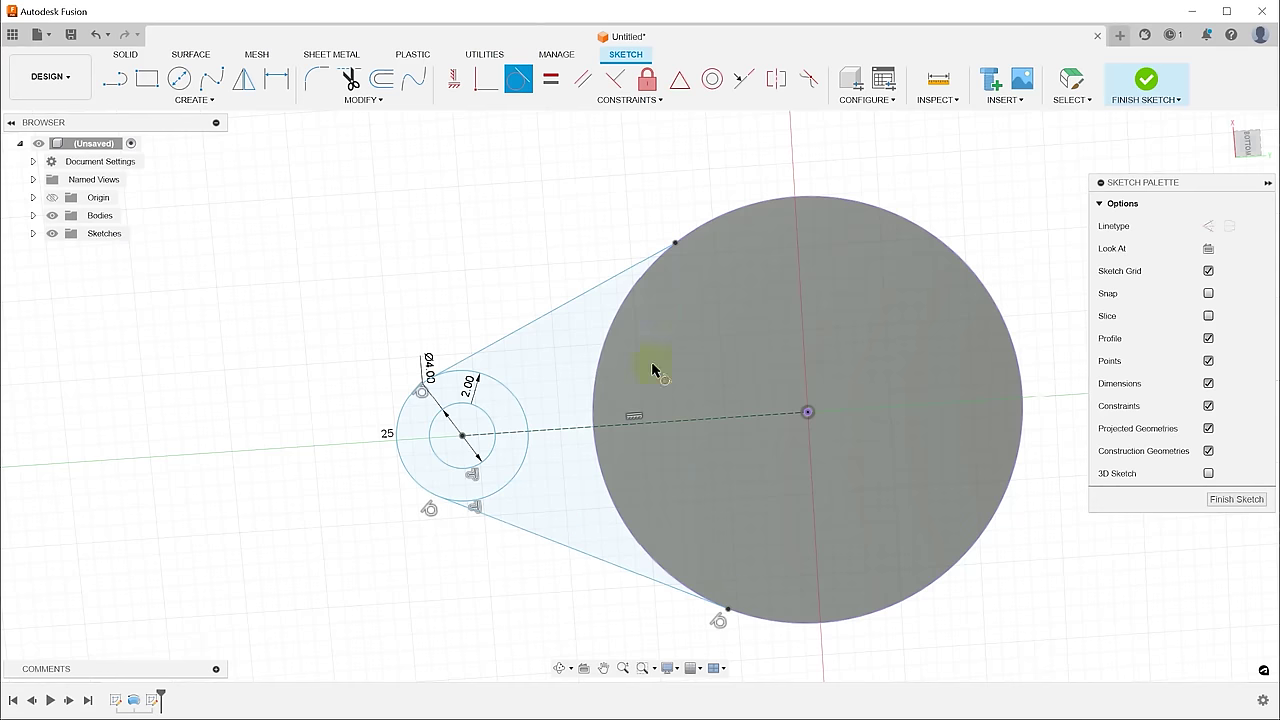
pyautogui.click(689, 221)
pyautogui.keyDown('shift'); pyautogui.moveTo(649, 173); pyautogui.dragTo(606, 126, button='middle'); pyautogui.keyUp('shift')
pyautogui.press('Escape')
# Step: Dimension the construction line between the large circle's centre and the small circles' centre as 20 mm
pyautogui.click(547, 404)
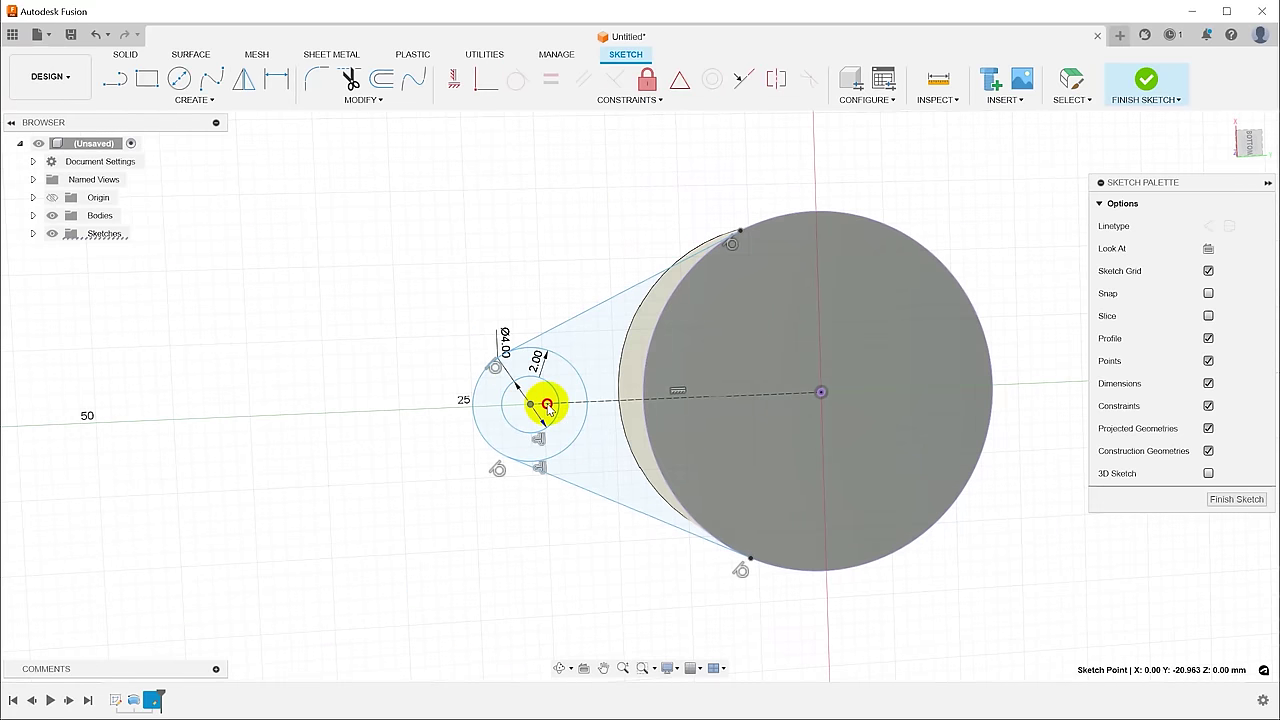
pyautogui.moveTo(549, 408)
pyautogui.keyDown('shift'); pyautogui.mouseDown(button='middle')
pyautogui.moveTo(543, 371)
pyautogui.moveTo(551, 400)
pyautogui.mouseUp(button='middle'); pyautogui.keyUp('shift')
pyautogui.click(547, 418)
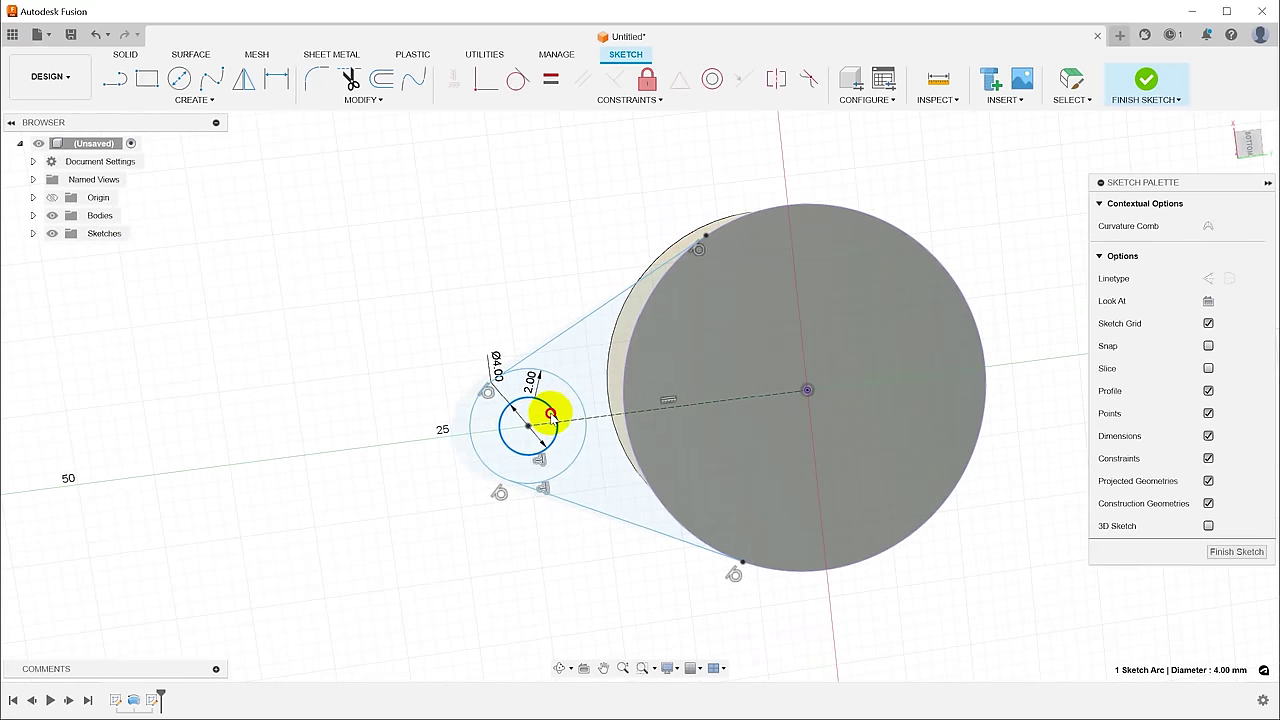
pyautogui.keyDown('shift'); pyautogui.moveTo(557, 443); pyautogui.dragTo(601, 496, button='middle'); pyautogui.keyUp('shift')
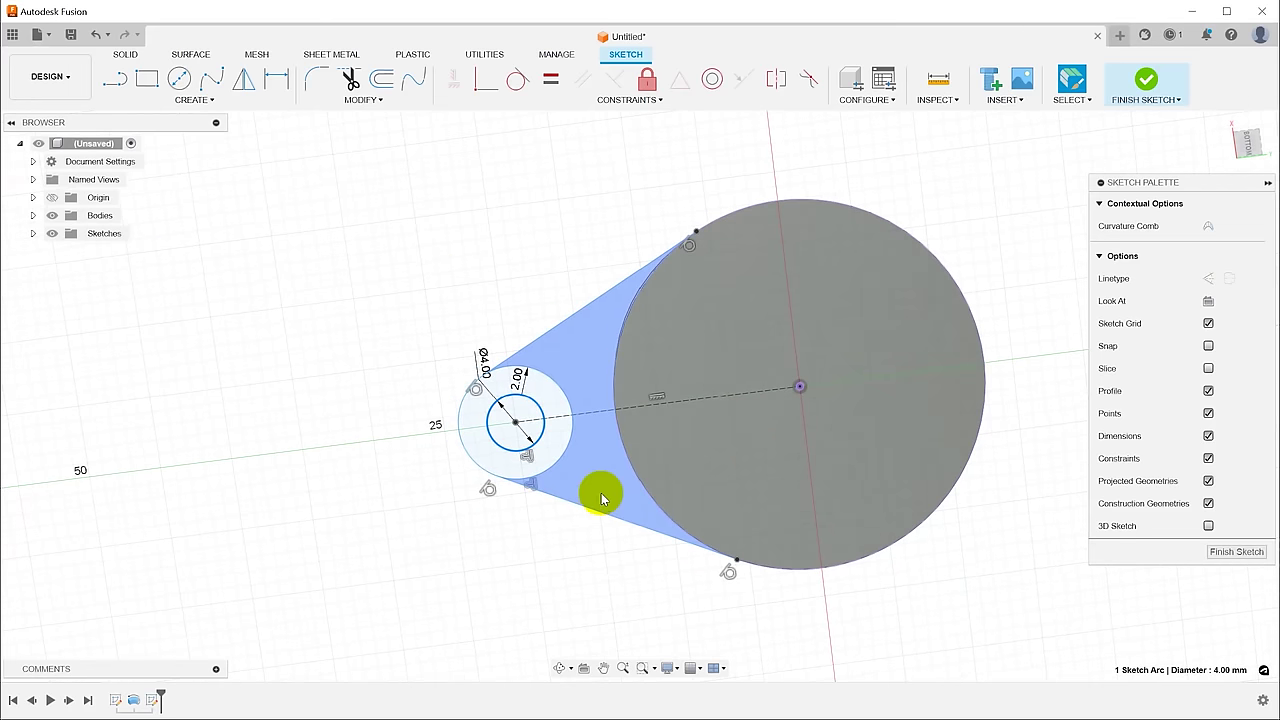
pyautogui.press('d')
pyautogui.press('Escape')
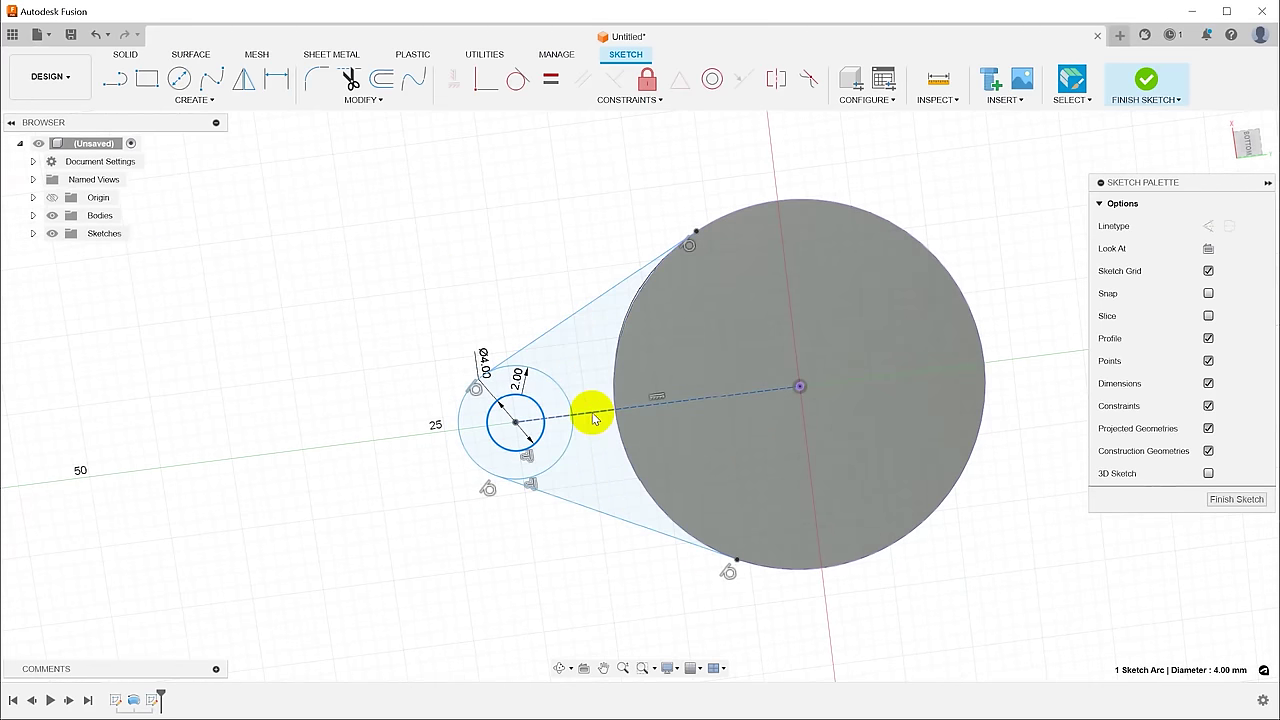
pyautogui.click(586, 412)
pyautogui.press('d')
pyautogui.click(591, 557)
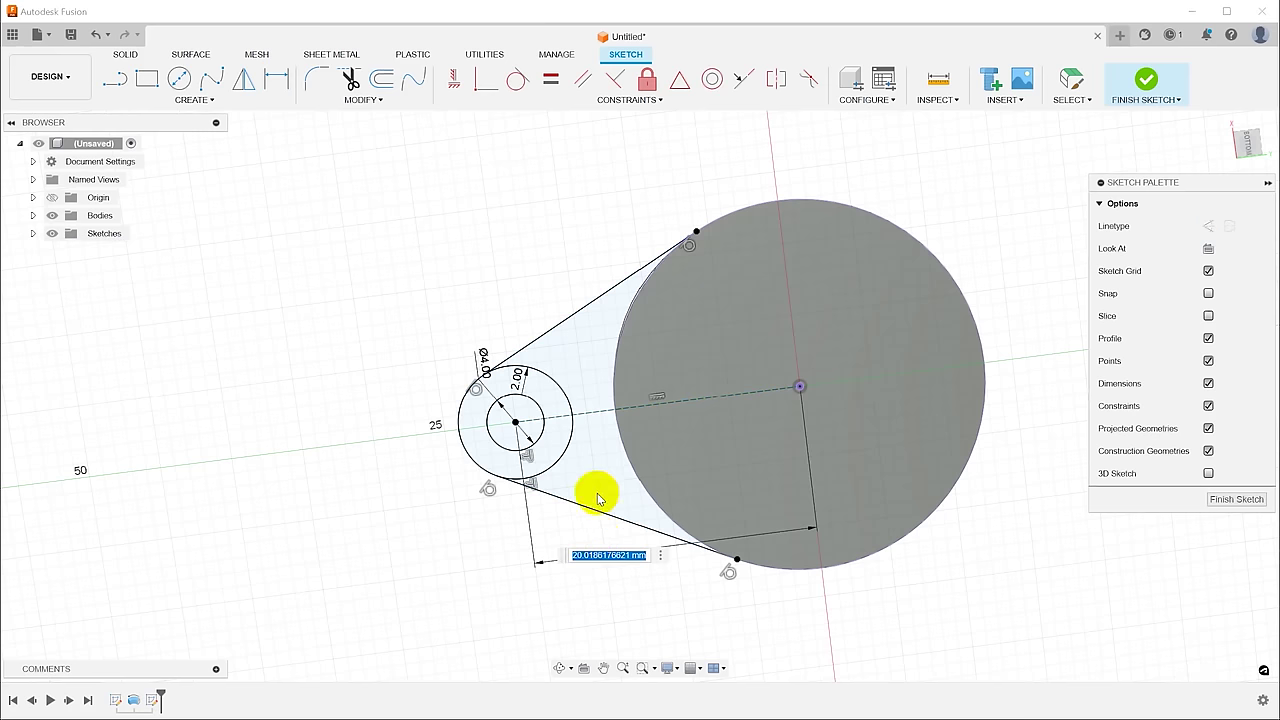
pyautogui.press('Return')
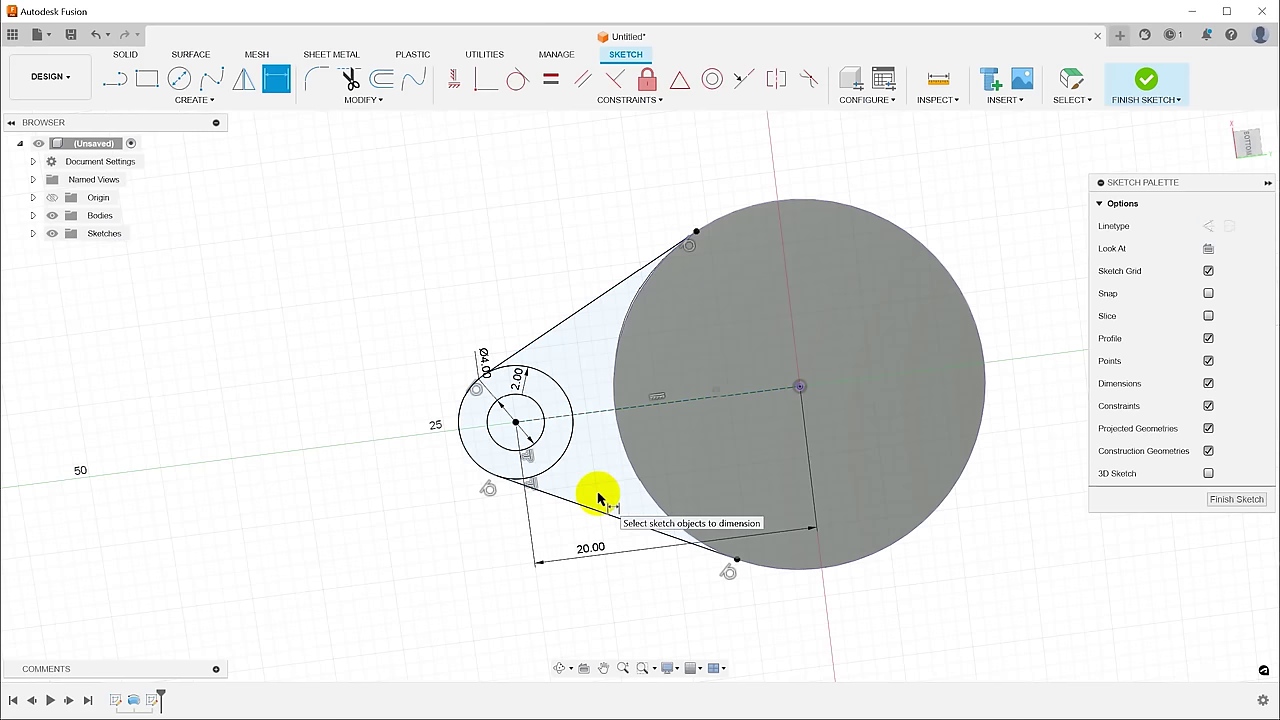
# Step: Finish the sketch and extrude the tab and ring profiles up against the round wall, leaving the inner circle as a hole
pyautogui.click(1219, 500)
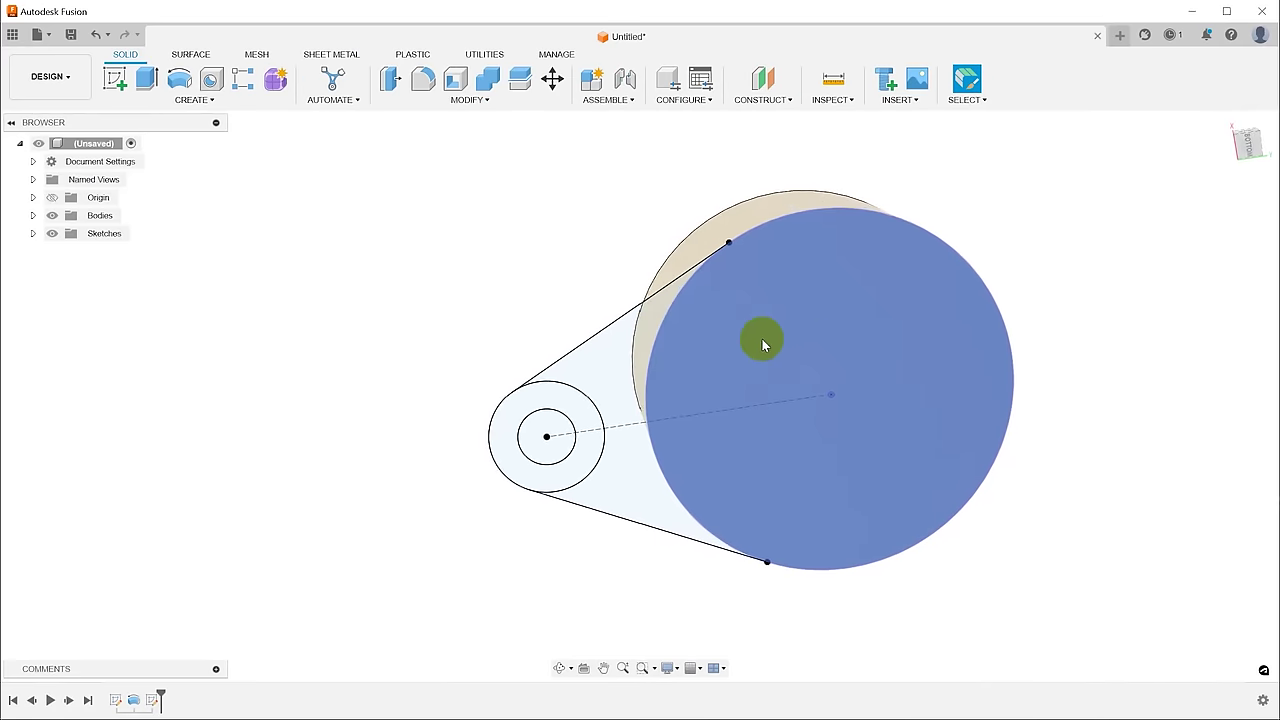
pyautogui.click(600, 395)
pyautogui.keyDown('shift'); pyautogui.click(583, 415); pyautogui.keyUp('shift')
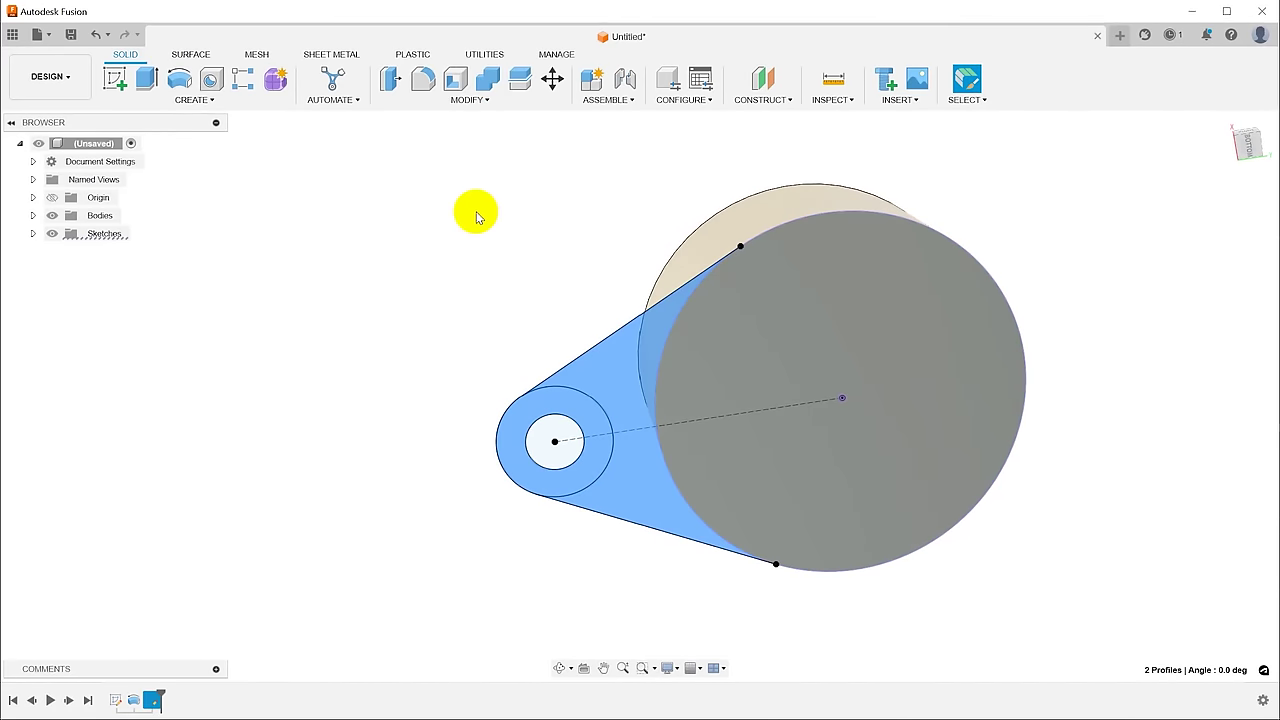
pyautogui.press('e')
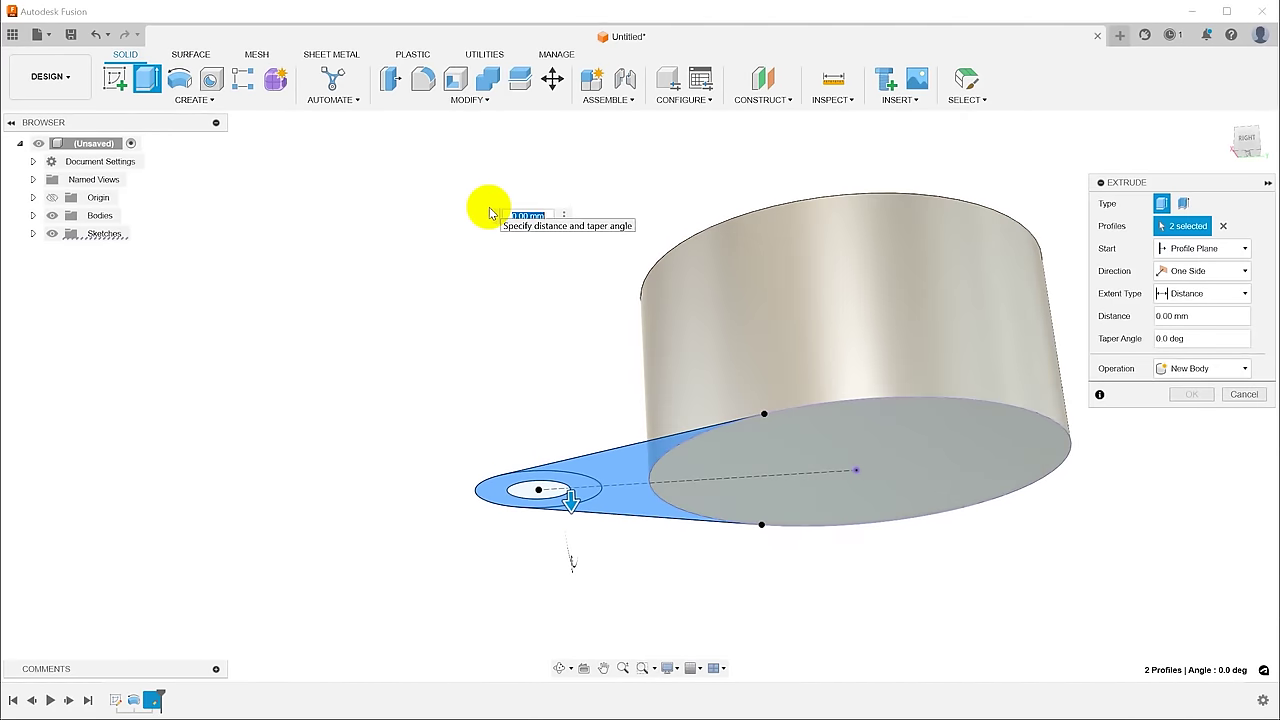
pyautogui.write('5')
pyautogui.press('Return')
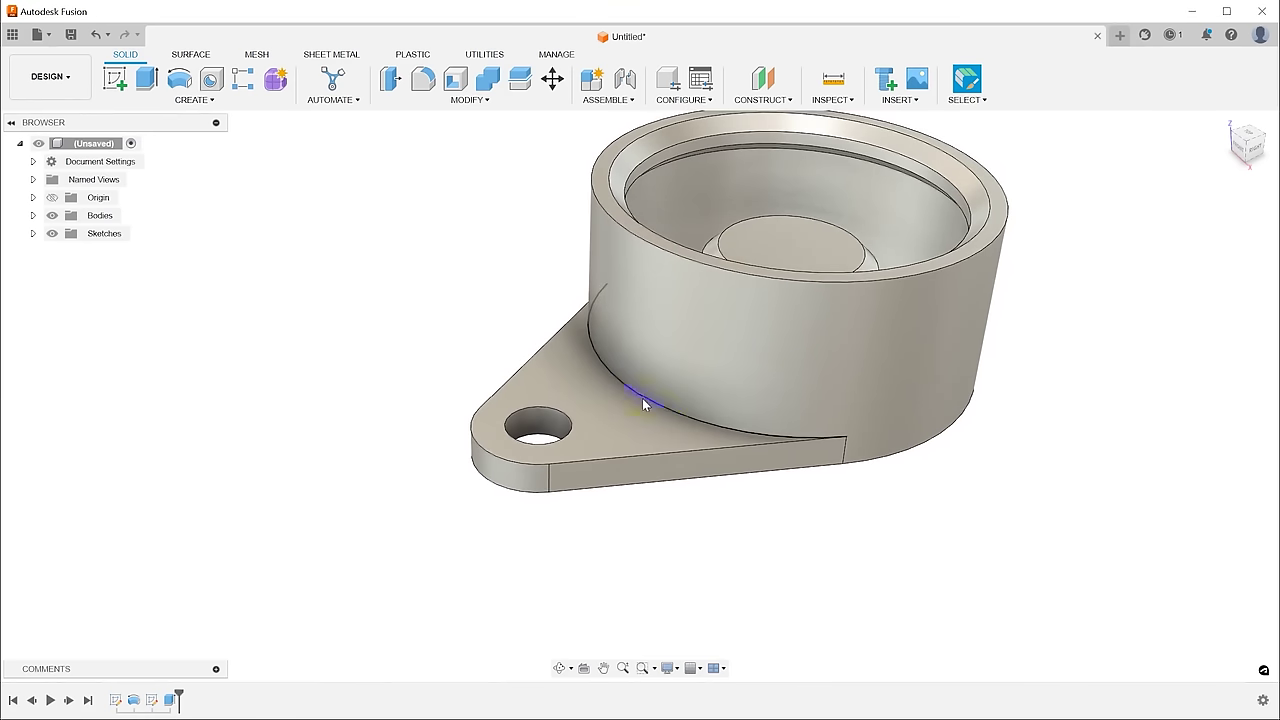
# Step: Fillet the edge where the tab's upper face meets the round wall with a 1 mm radius
pyautogui.press('f')
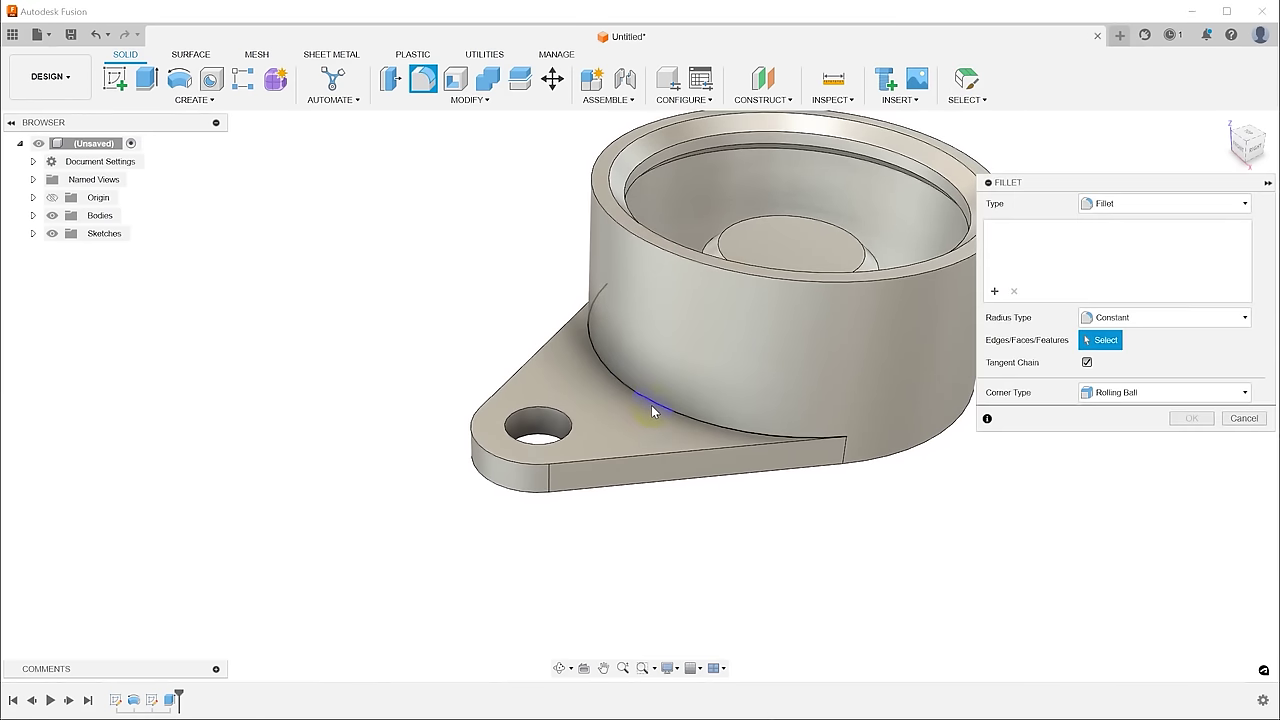
pyautogui.click(653, 402)
pyautogui.write('1')
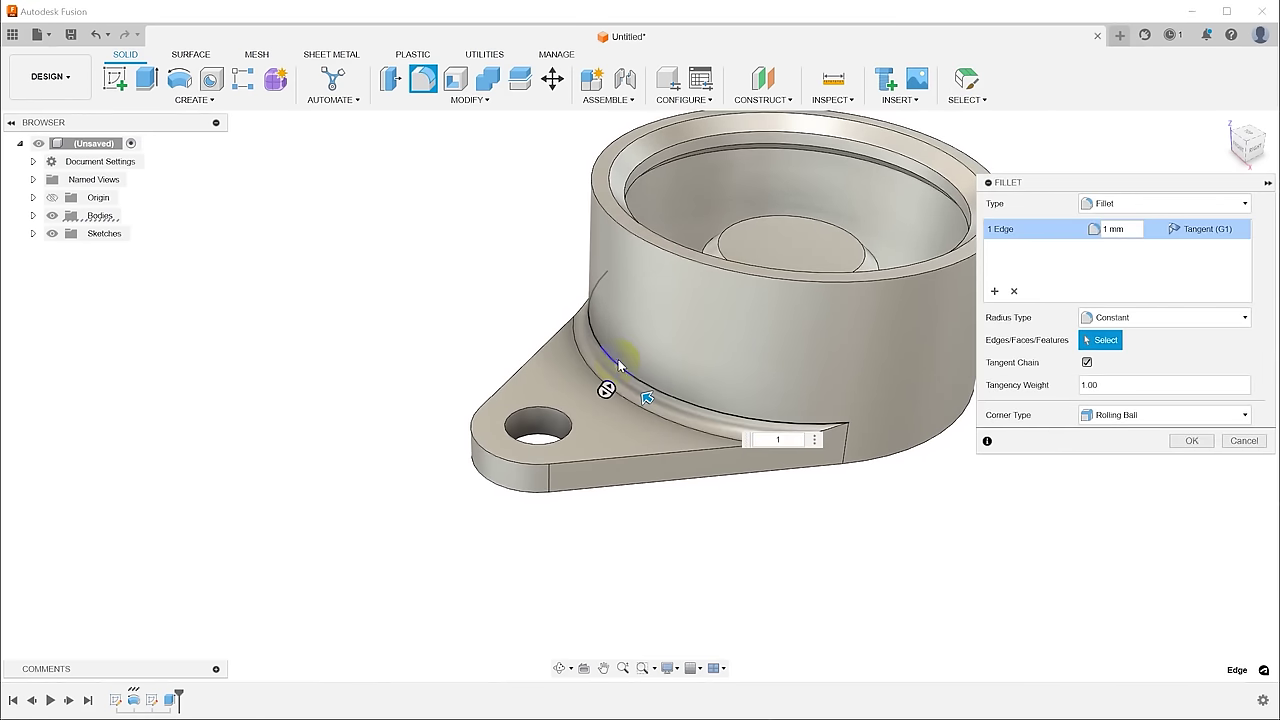
pyautogui.press('Return')
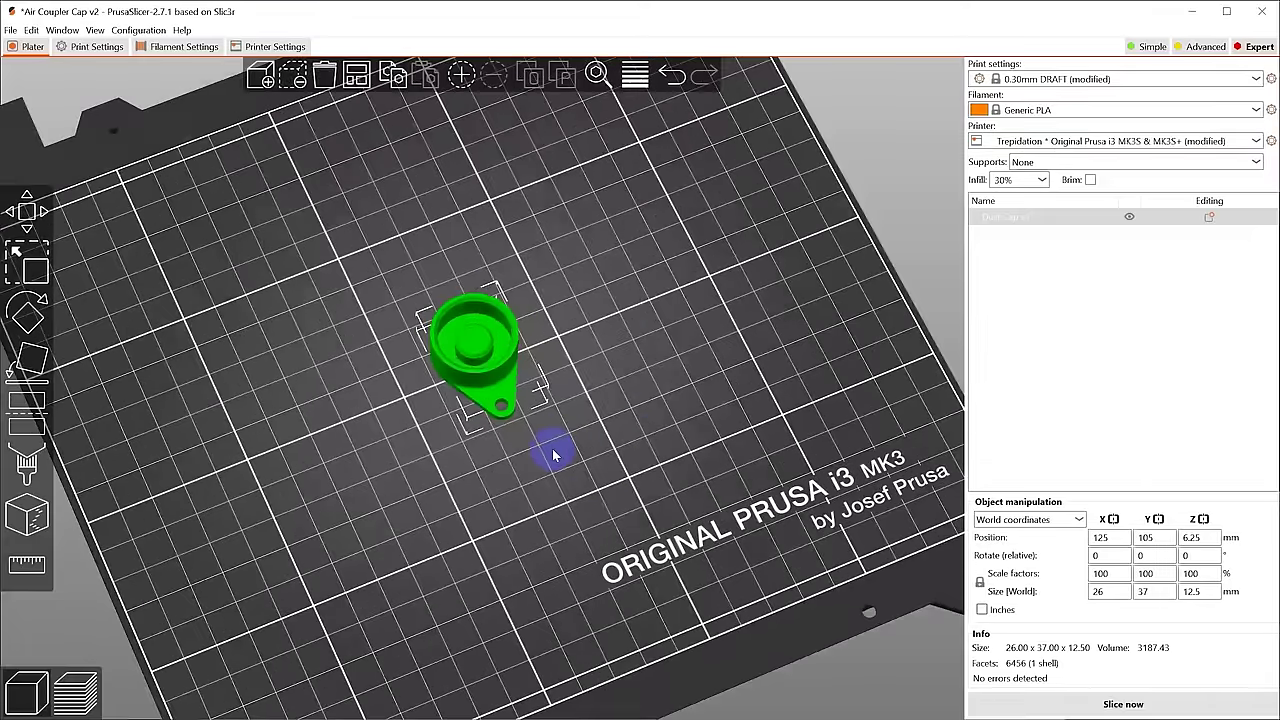
pyautogui.scroll(3, 553, 455)
pyautogui.scroll(-5, 668, 451)
pyautogui.moveTo(838, 543); pyautogui.dragTo(530, 522)
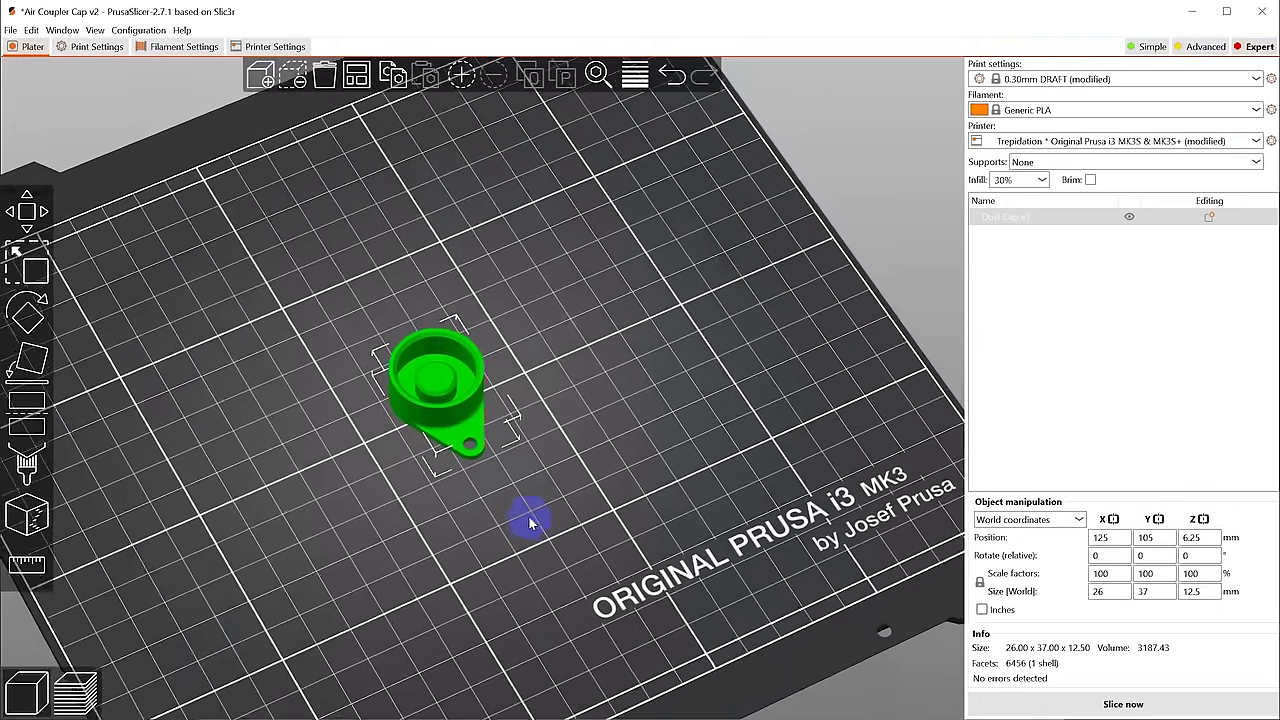
pyautogui.scroll(3, 530, 522)
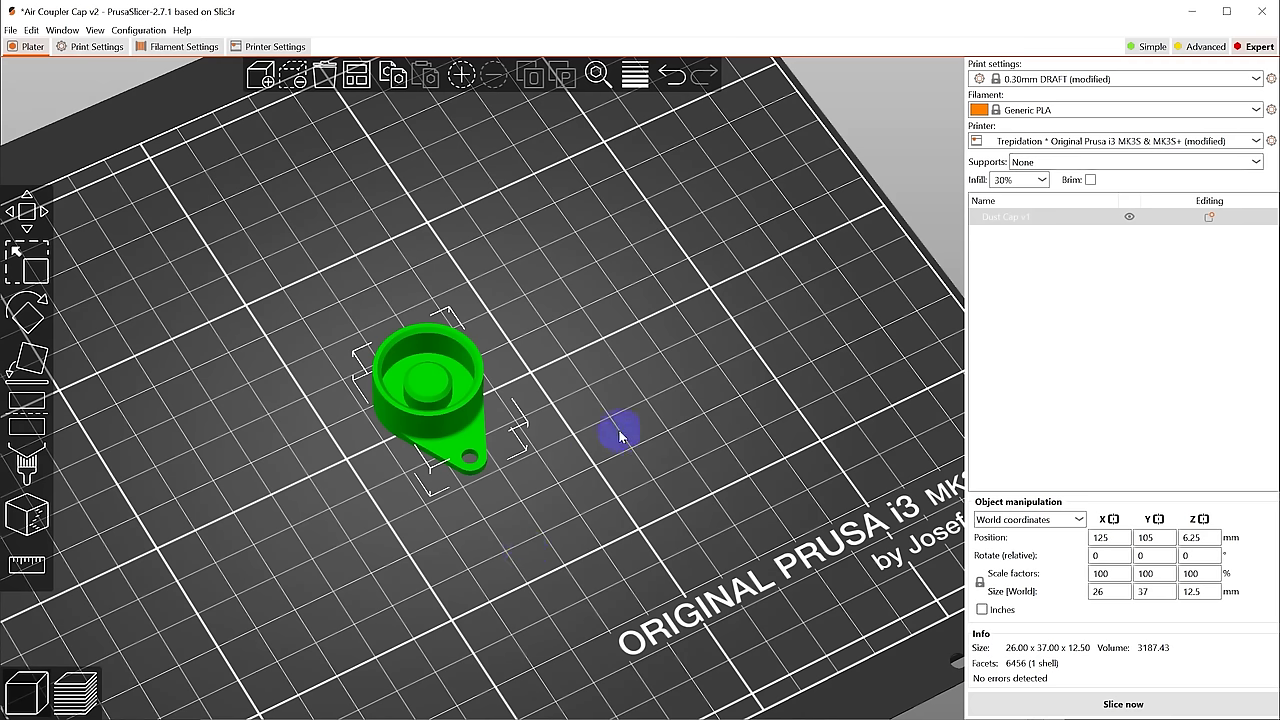
pyautogui.moveTo(620, 432); pyautogui.dragTo(395, 588)
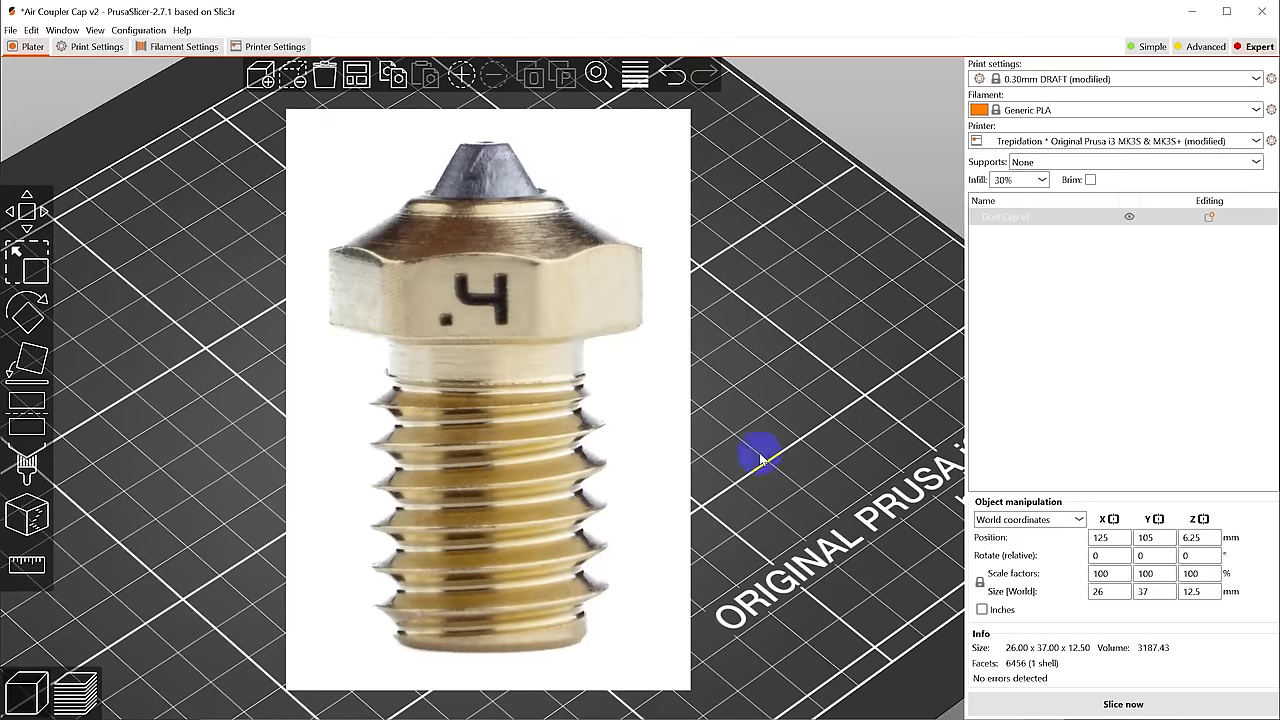
pyautogui.moveTo(740, 442); pyautogui.dragTo(498, 293)
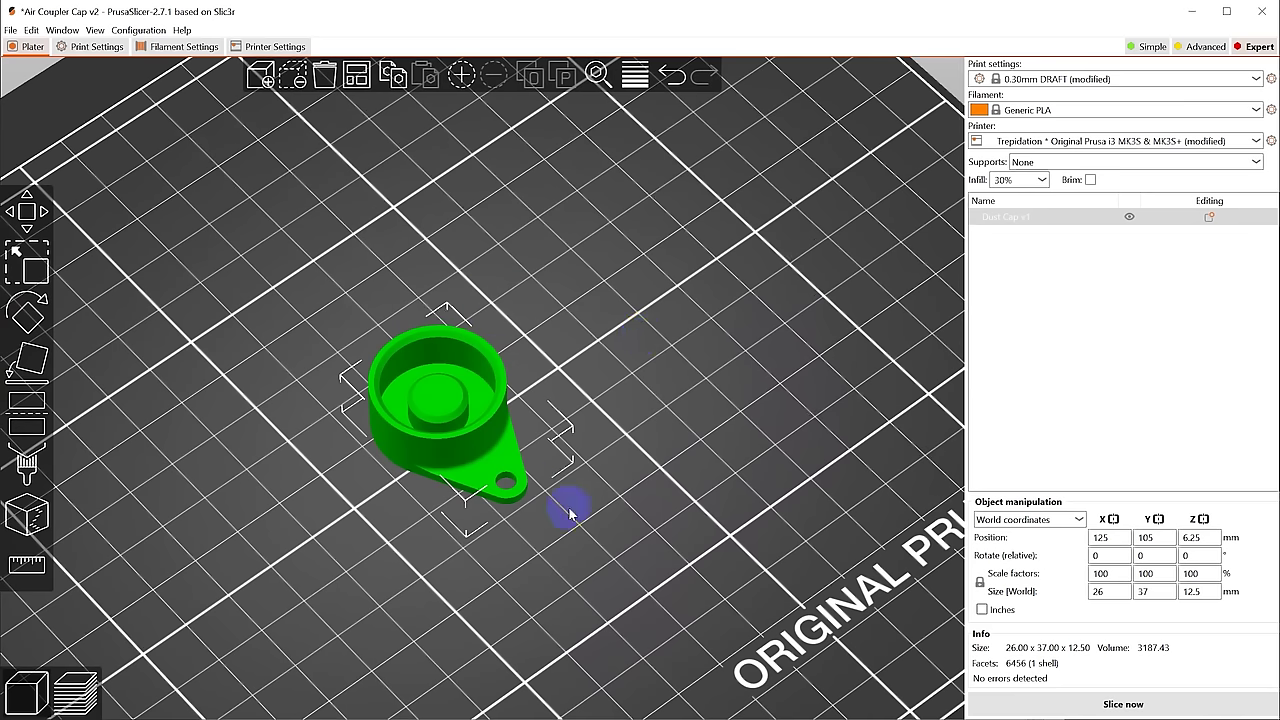